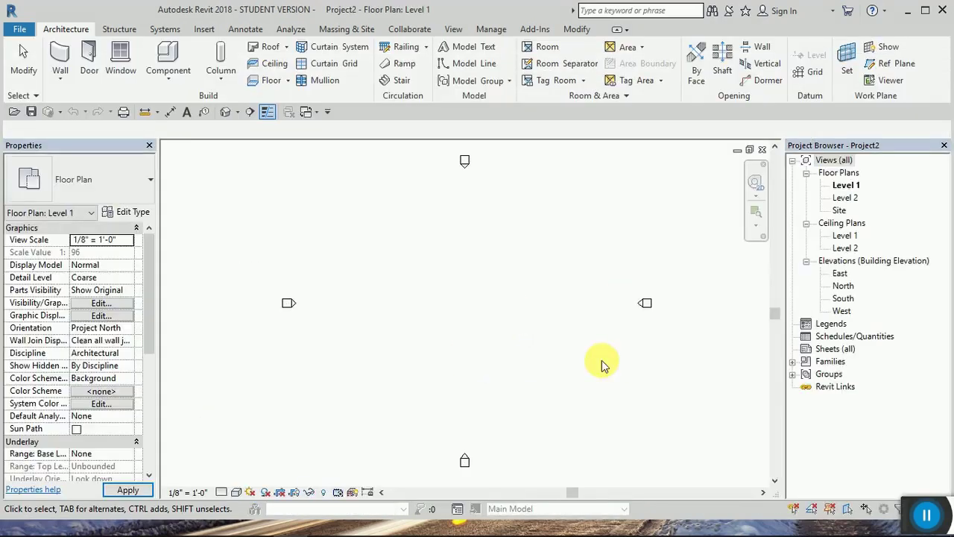
# Step: Open the Project Units dialog with the UN shortcut from the empty Level 1 plan
pyautogui.scroll(-3, 382, 310)
pyautogui.scroll(2, 385, 315)
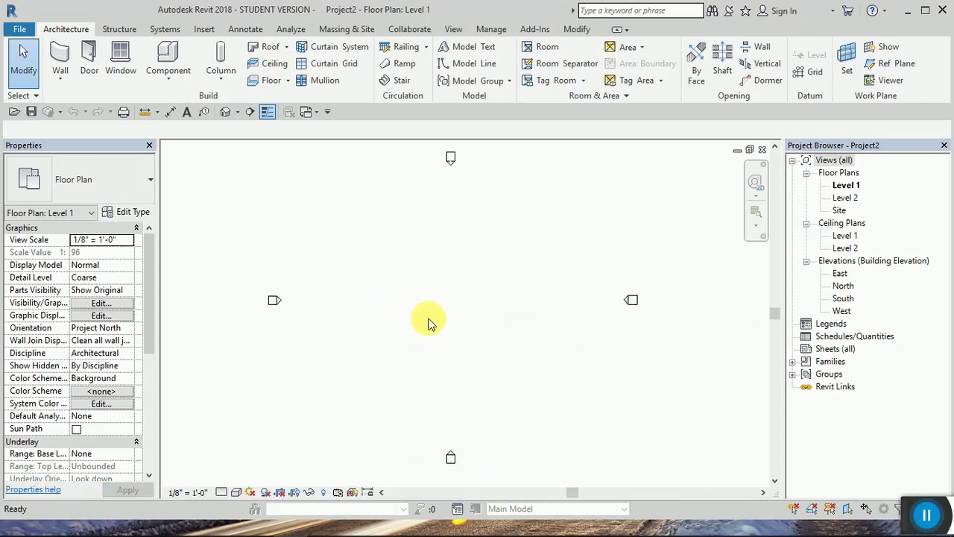
pyautogui.press('u')
pyautogui.press('n')
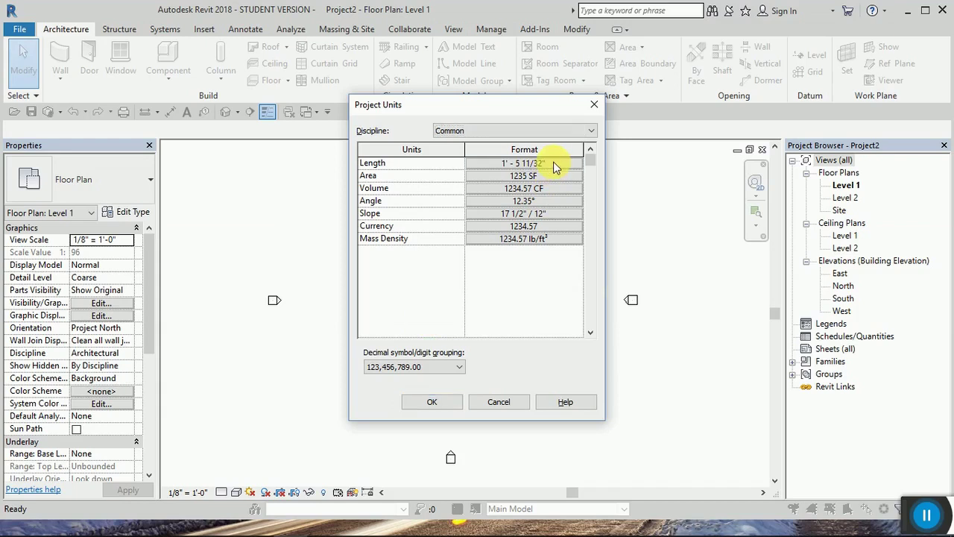
# Step: Set the length format to Millimeters with 0 decimal places and close Project Units
pyautogui.click(524, 163)
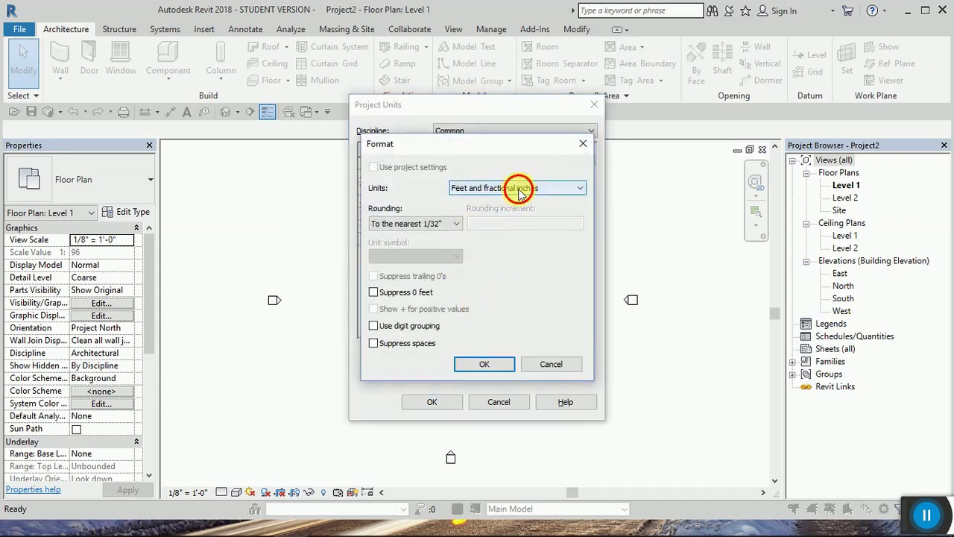
pyautogui.click(517, 188)
pyautogui.click(498, 263)
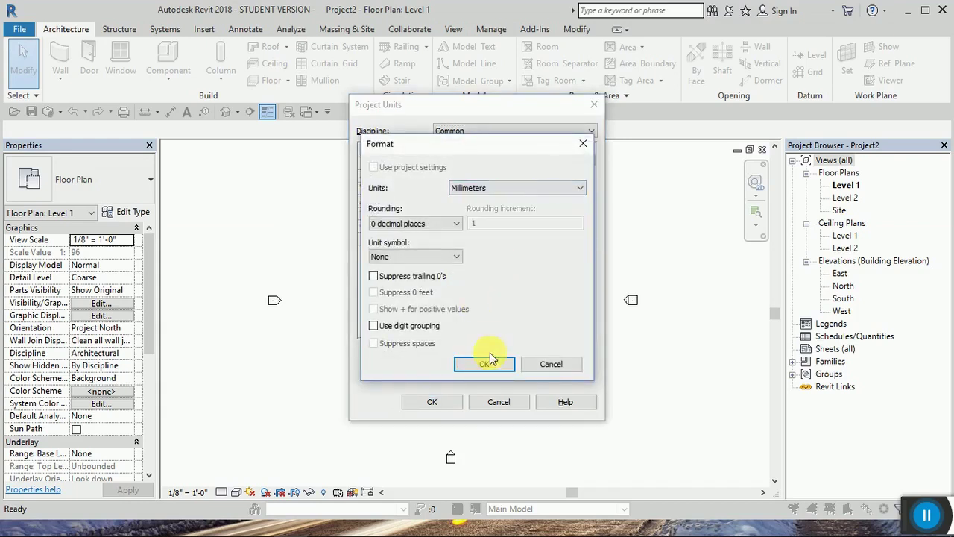
pyautogui.click(485, 364)
pyautogui.click(449, 401)
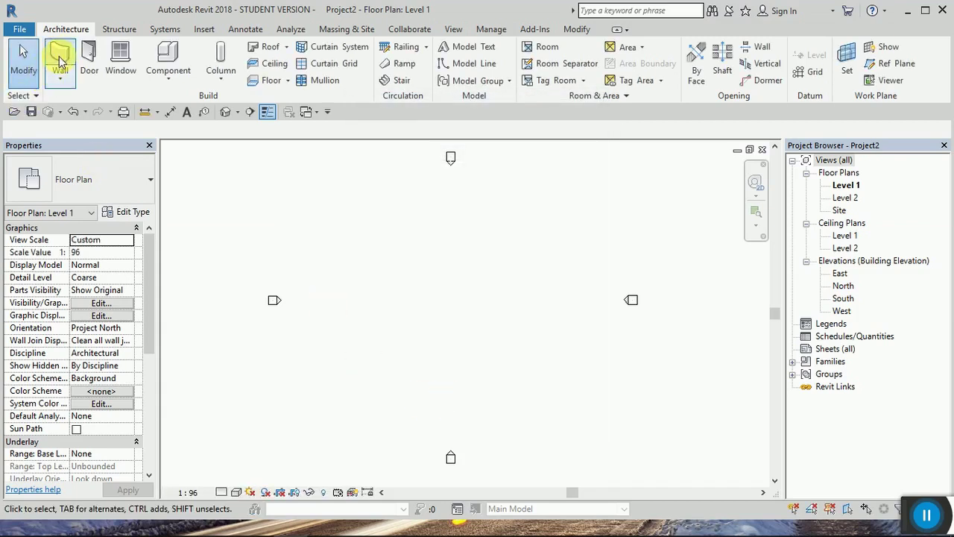
# Step: Start a wall and duplicate its type as a new type named 'wall'
pyautogui.click(60, 53)
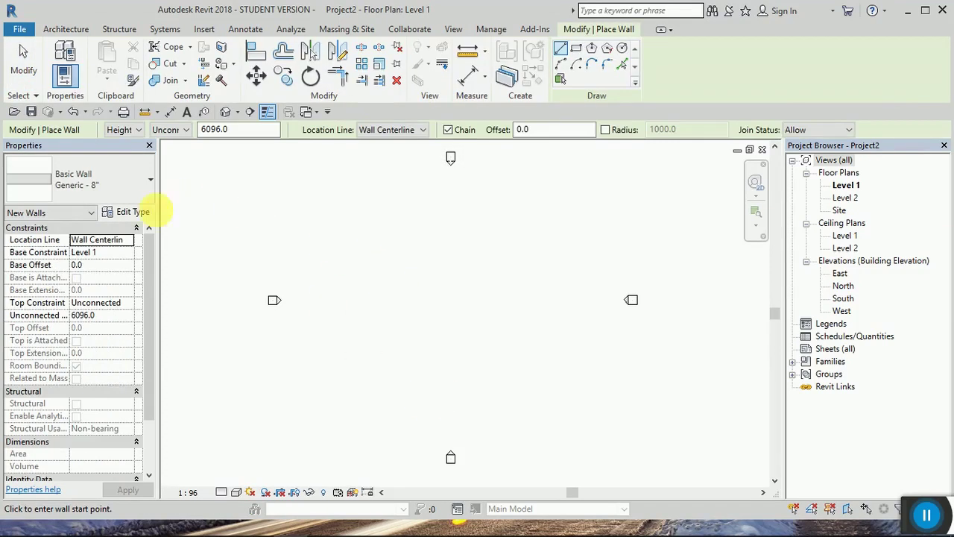
pyautogui.click(130, 212)
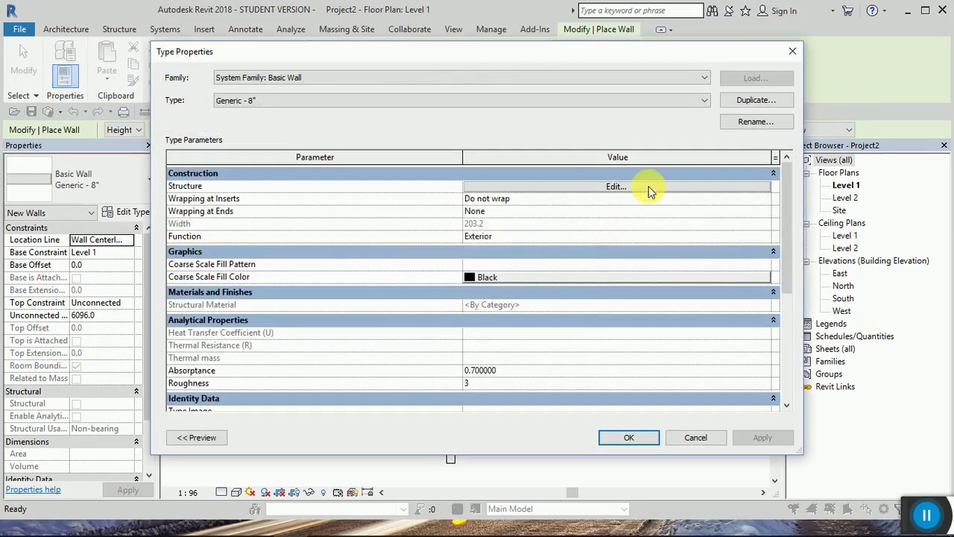
pyautogui.click(754, 99)
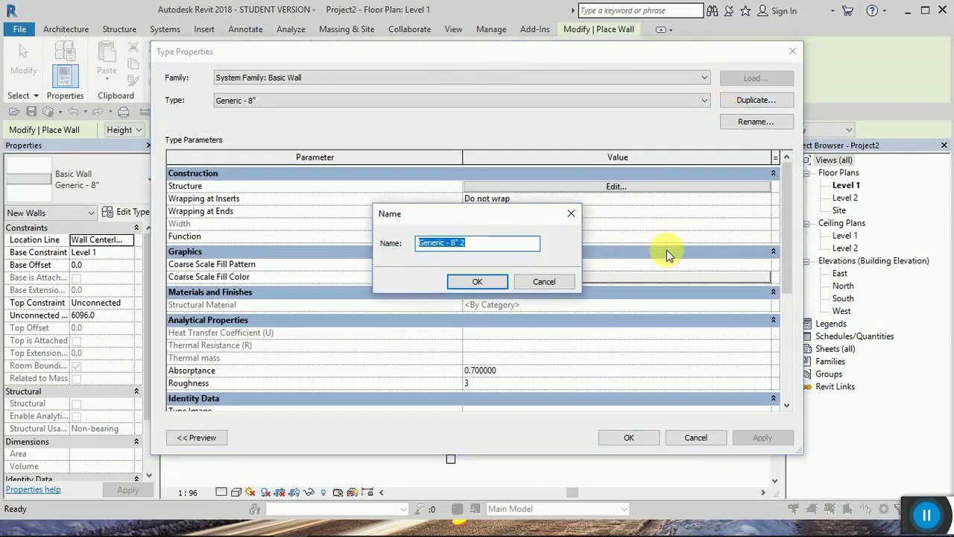
pyautogui.write('wall')
pyautogui.click(484, 281)
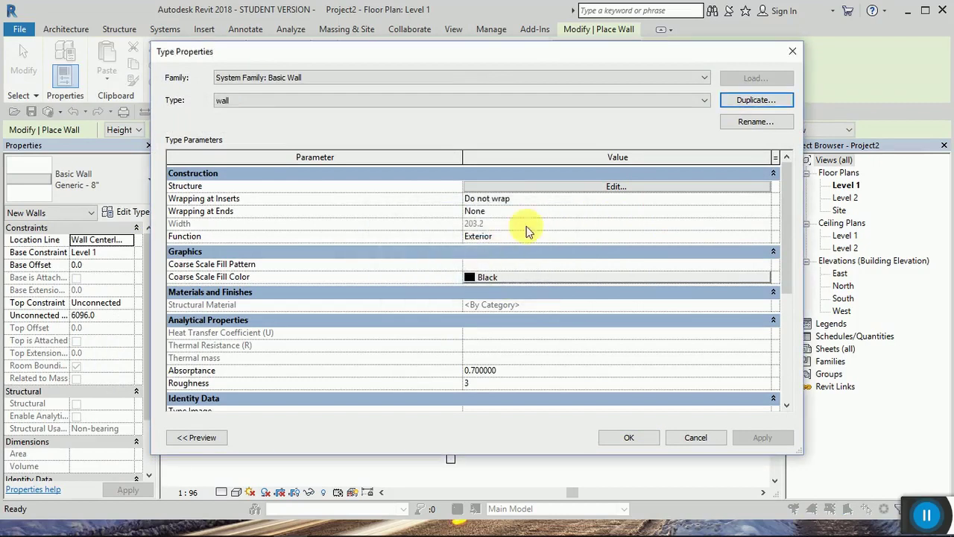
# Step: Set the structure layer thickness to 200 and begin adding a new layer material
pyautogui.click(615, 185)
pyautogui.click(514, 187)
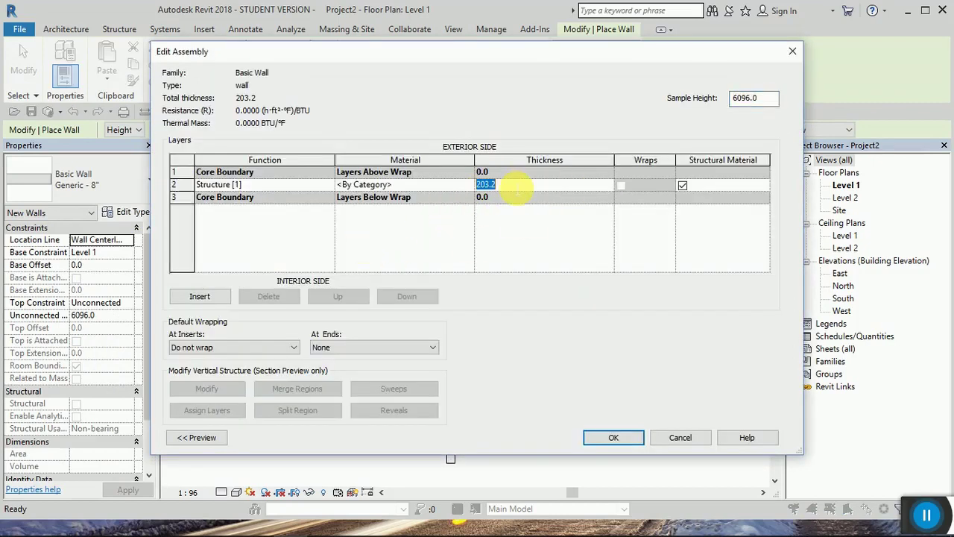
pyautogui.write('200')
pyautogui.click(456, 191)
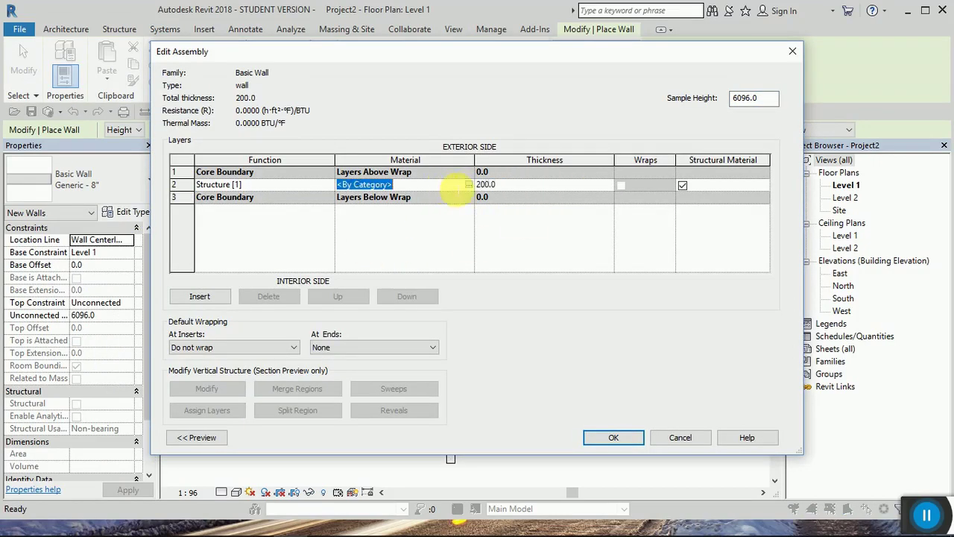
pyautogui.click(468, 185)
pyautogui.click(272, 403)
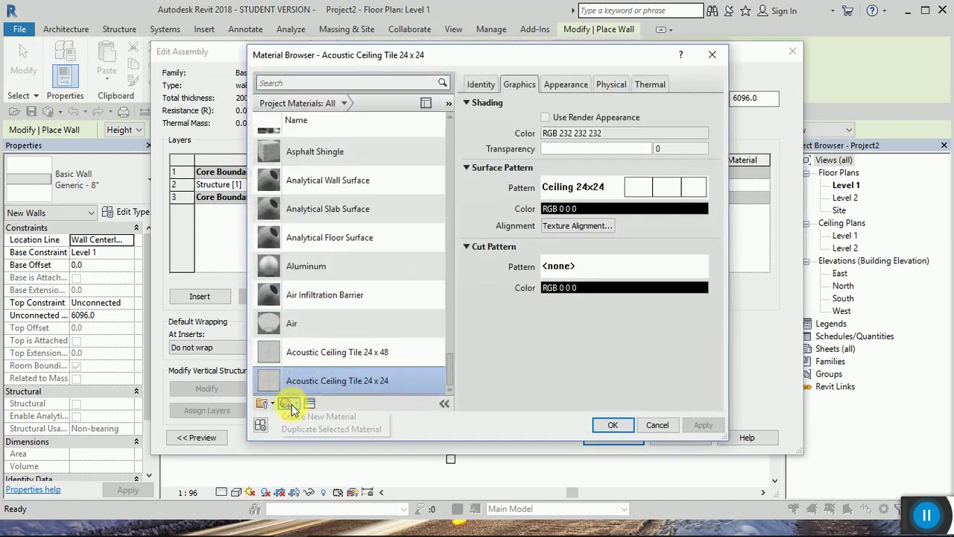
# Step: Create a new material and rename it 'wall'
pyautogui.click(304, 421)
pyautogui.scroll(-1, 338, 384)
pyautogui.rightClick(331, 239)
pyautogui.click(352, 277)
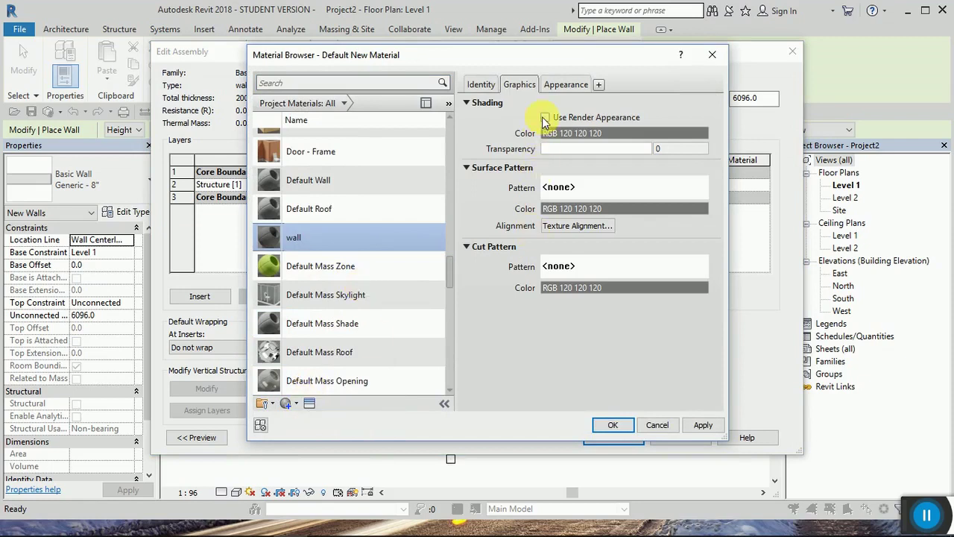
# Step: Enable Use Render Appearance and replace the appearance with Wall Paint Cool White
pyautogui.click(545, 117)
pyautogui.click(565, 84)
pyautogui.click(693, 105)
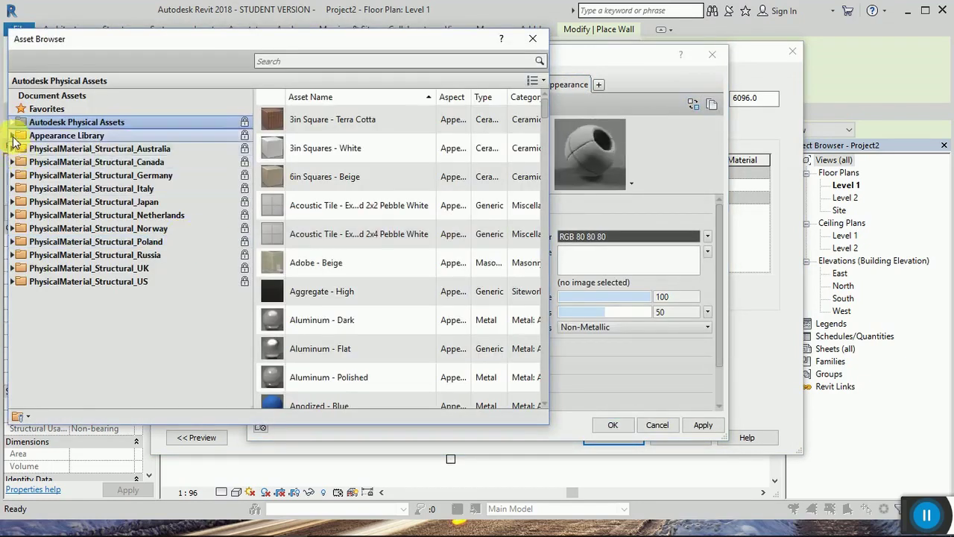
pyautogui.click(13, 136)
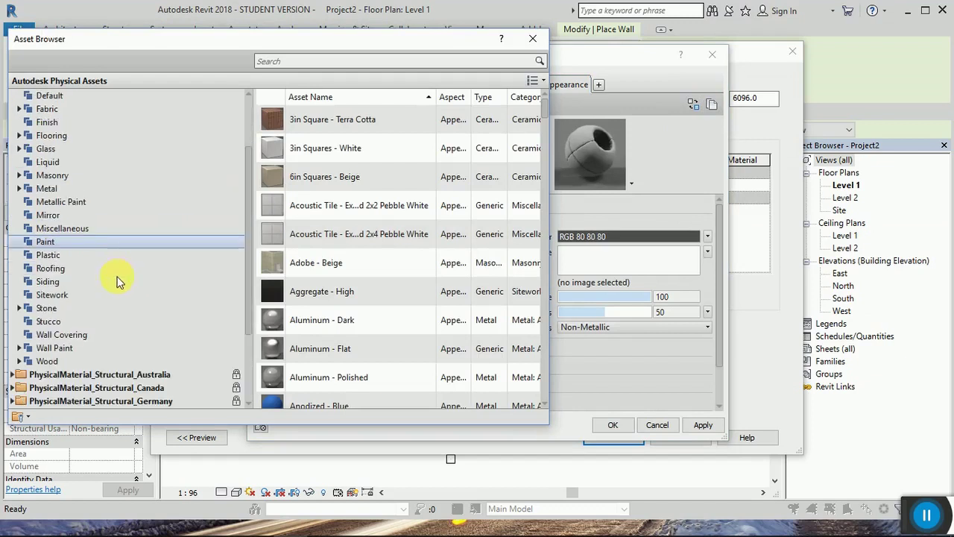
pyautogui.click(62, 334)
pyautogui.scroll(-3, 302, 312)
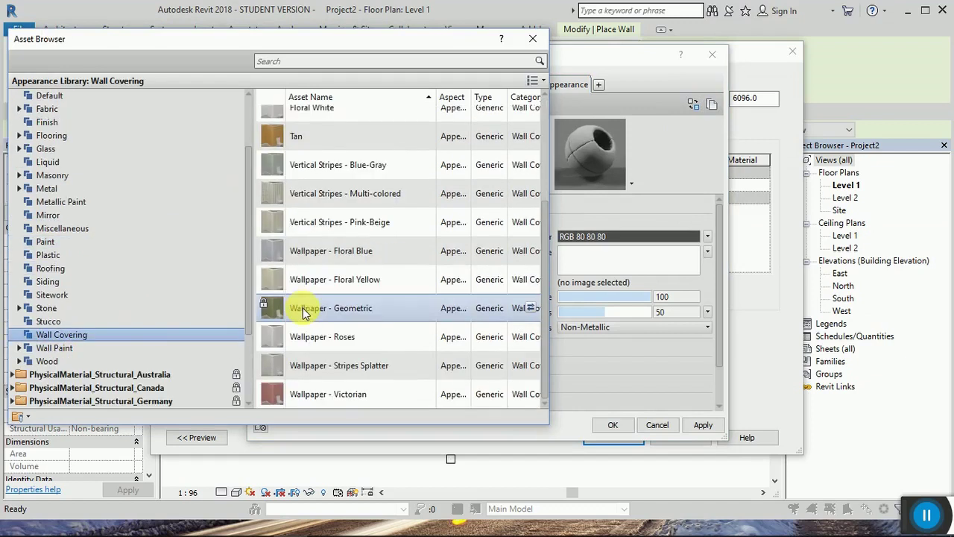
pyautogui.click(74, 347)
pyautogui.scroll(-3, 403, 261)
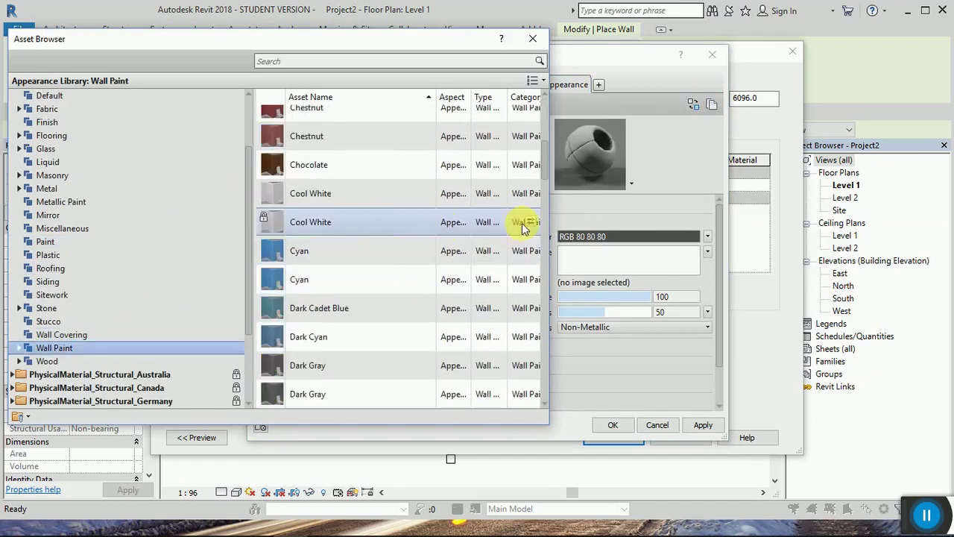
pyautogui.click(531, 223)
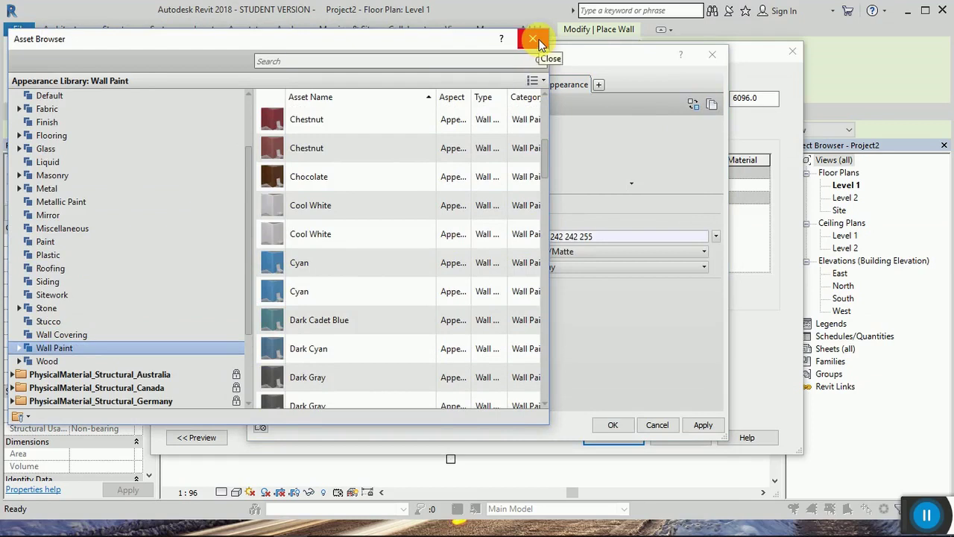
# Step: Confirm the wall material, layer structure and new wall type
pyautogui.click(533, 39)
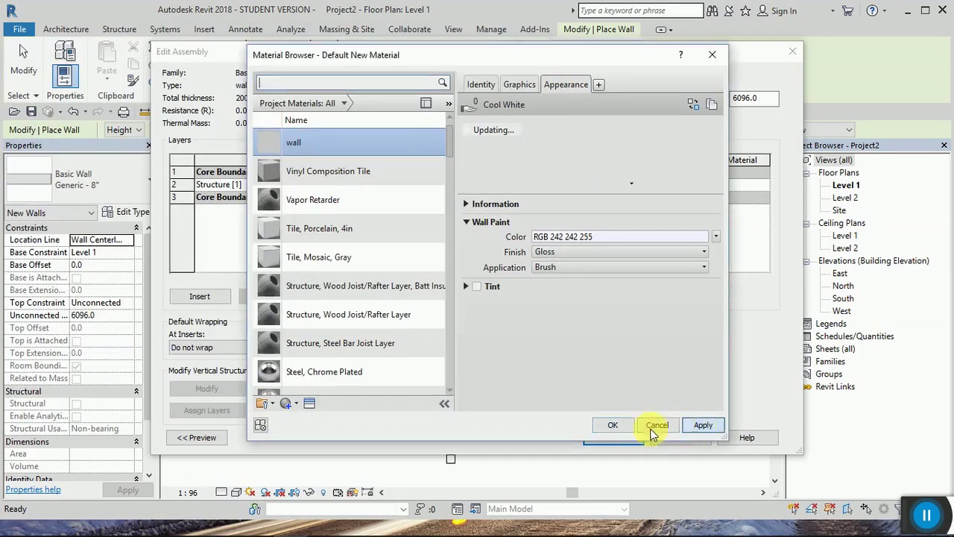
pyautogui.click(616, 424)
pyautogui.click(615, 439)
pyautogui.click(622, 436)
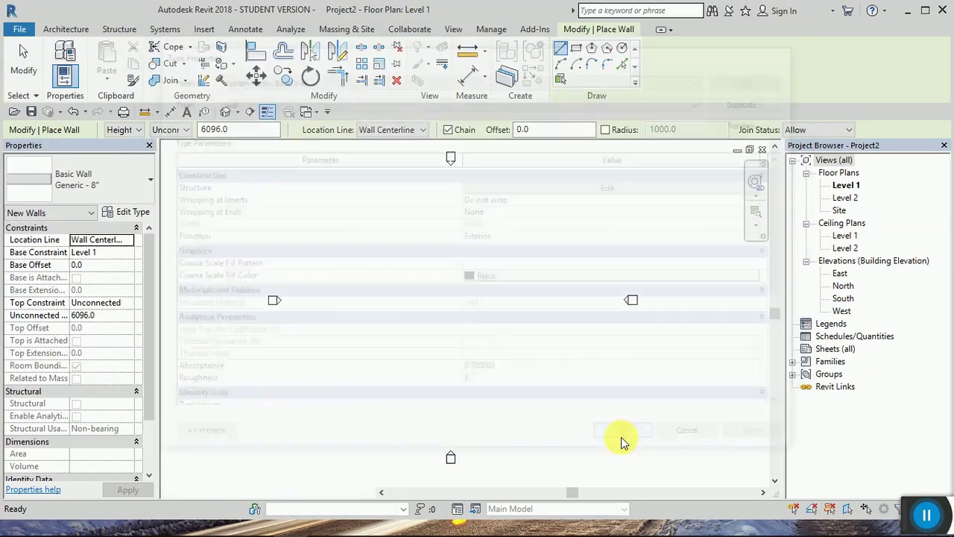
# Step: Chain eight walls into a closed T-shaped outline on Level 1
pyautogui.click(352, 236)
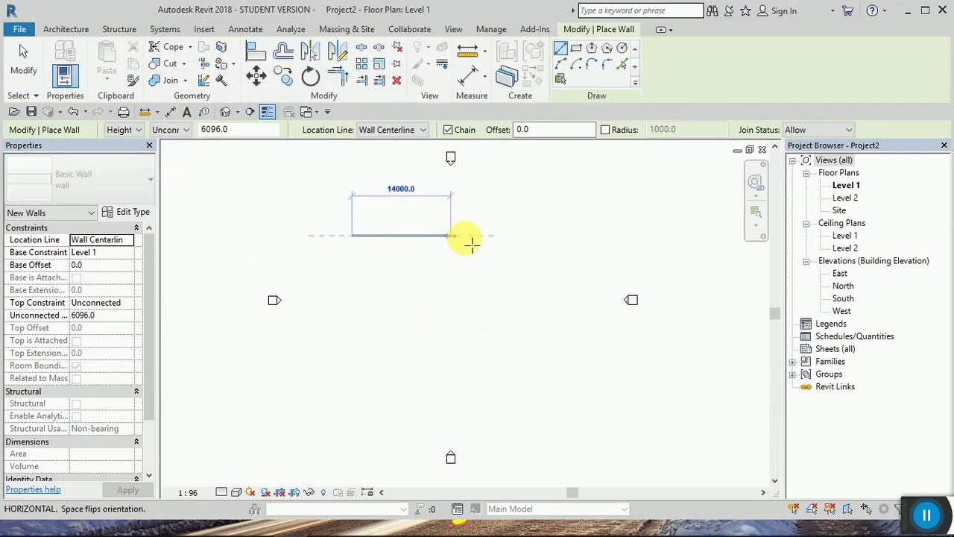
pyautogui.click(495, 238)
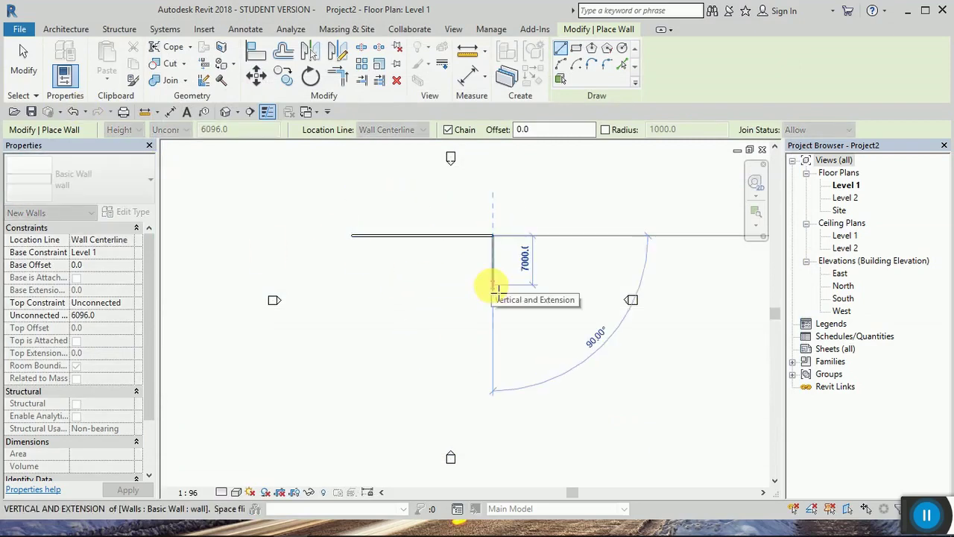
pyautogui.click(497, 300)
pyautogui.click(439, 293)
pyautogui.click(437, 322)
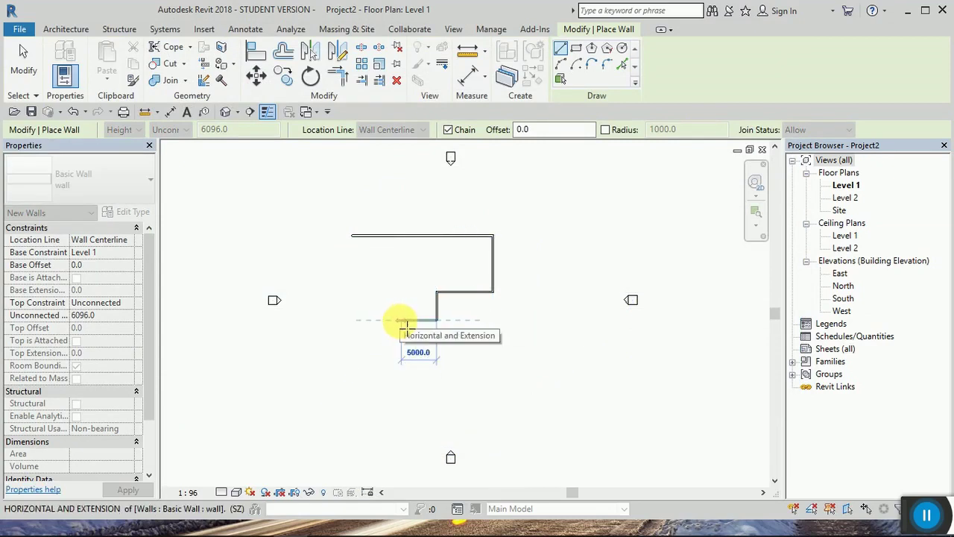
pyautogui.click(400, 319)
pyautogui.click(401, 291)
pyautogui.click(351, 291)
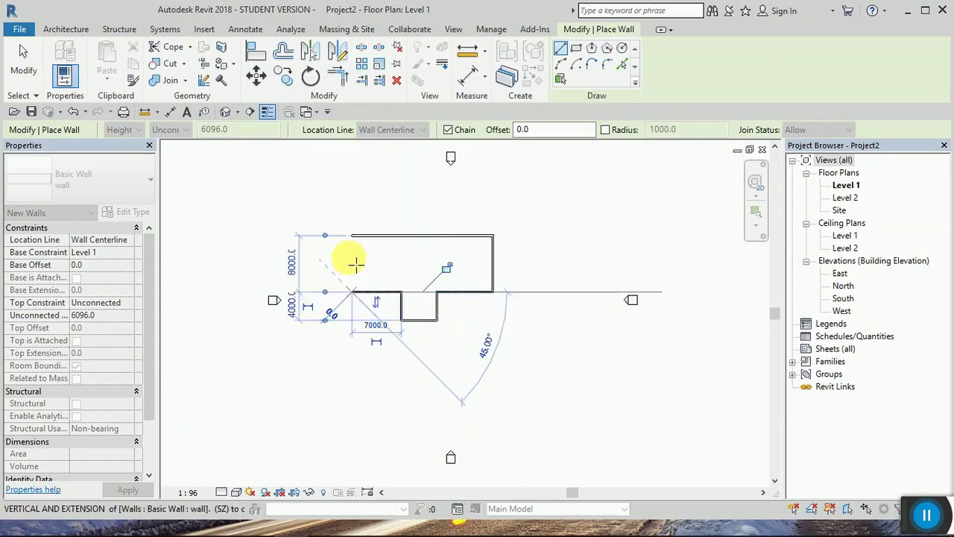
pyautogui.click(353, 237)
# Step: Select all eight outline walls to edit their top constraint
pyautogui.press('Escape')
pyautogui.press('Escape')
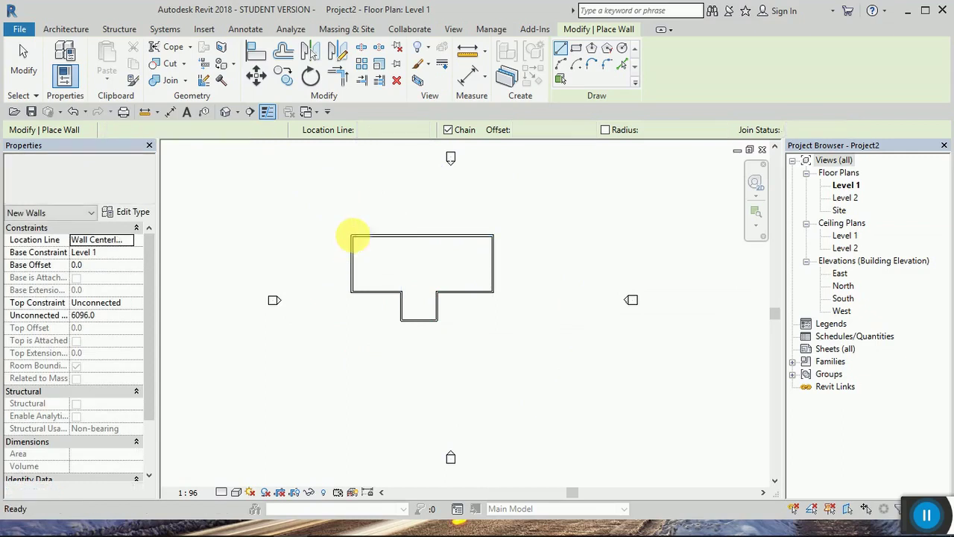
pyautogui.moveTo(549, 210); pyautogui.dragTo(331, 325)
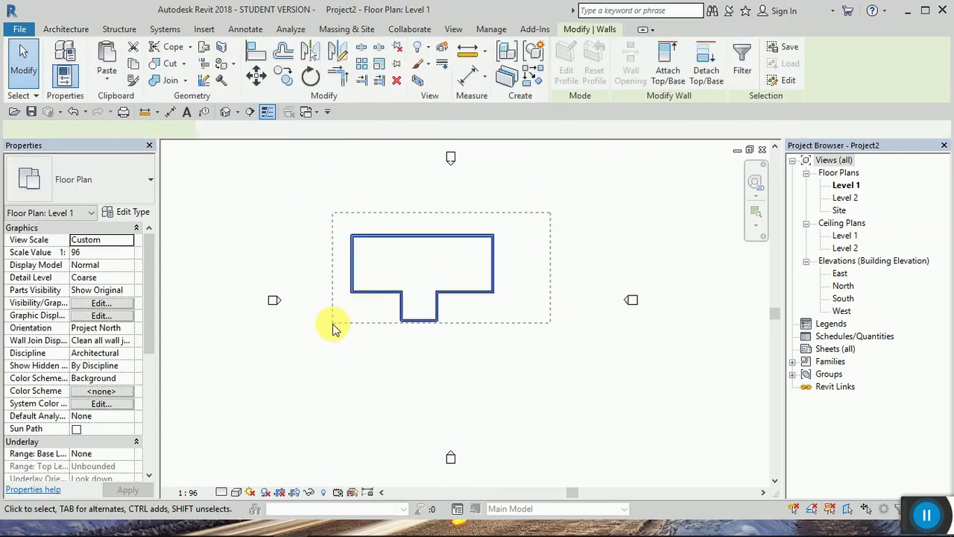
pyautogui.click(128, 302)
# Step: Set the walls' top constraint to Up to Level 2
pyautogui.click(104, 336)
pyautogui.click(560, 397)
pyautogui.doubleClick(842, 298)
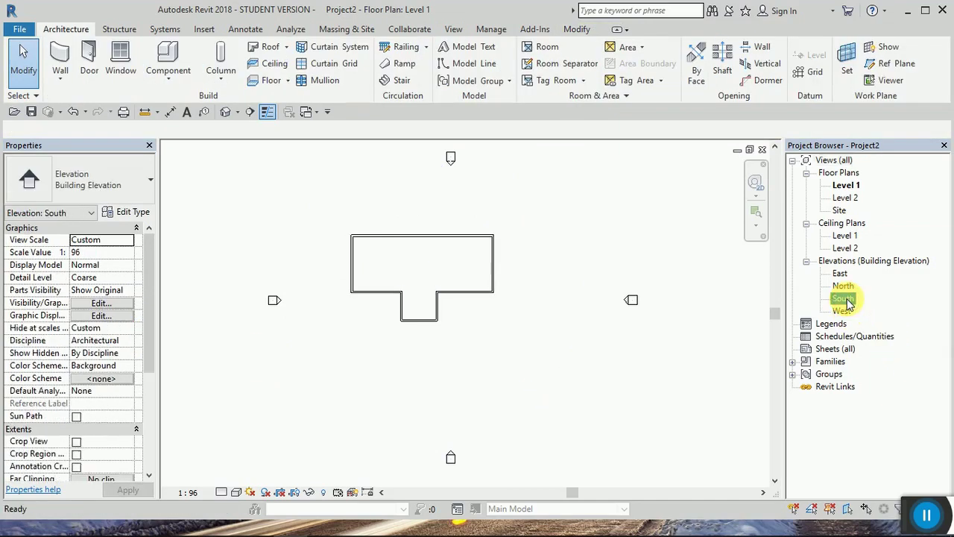
# Step: Raise Level 2 to elevation 4000 in the South elevation, then reselect the walls on Level 1
pyautogui.scroll(3, 743, 300)
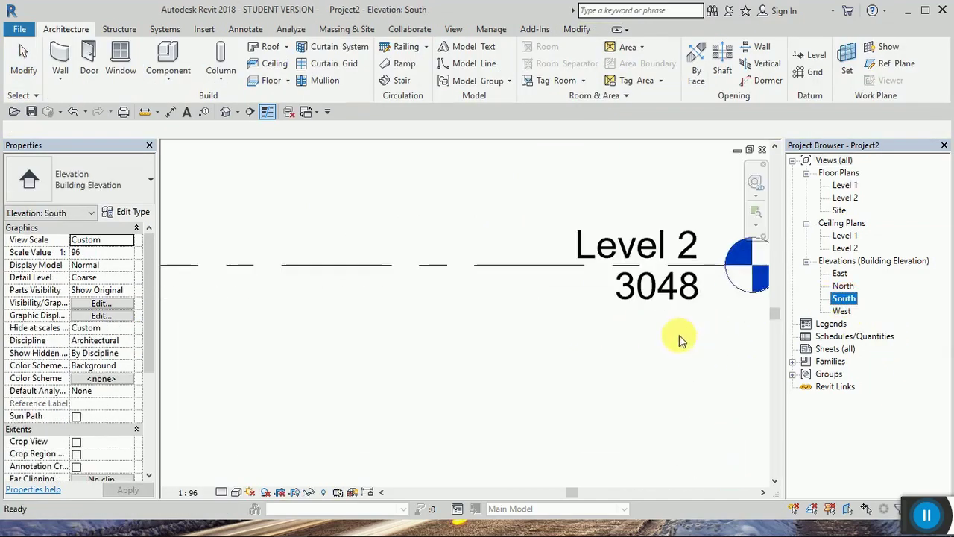
pyautogui.click(628, 298)
pyautogui.click(628, 298)
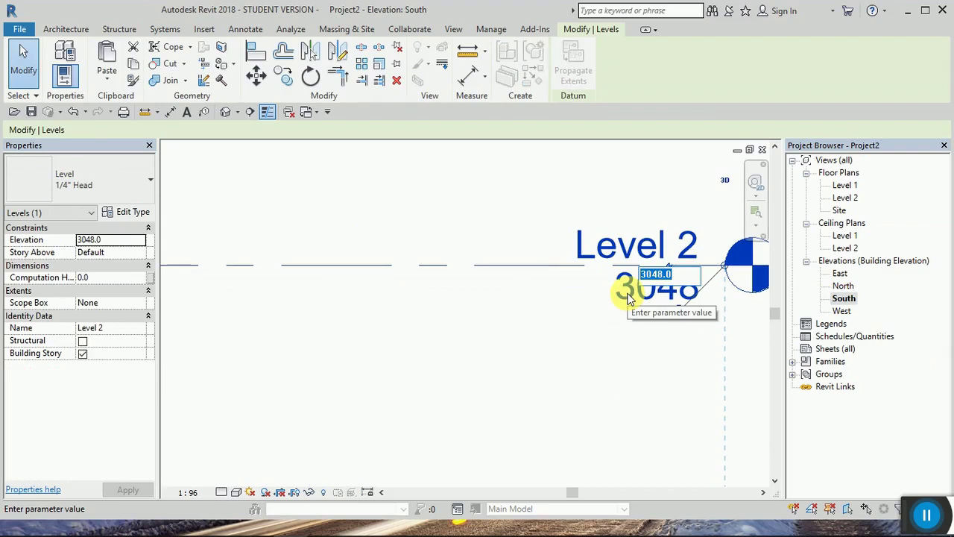
pyautogui.write('4000')
pyautogui.press('Return')
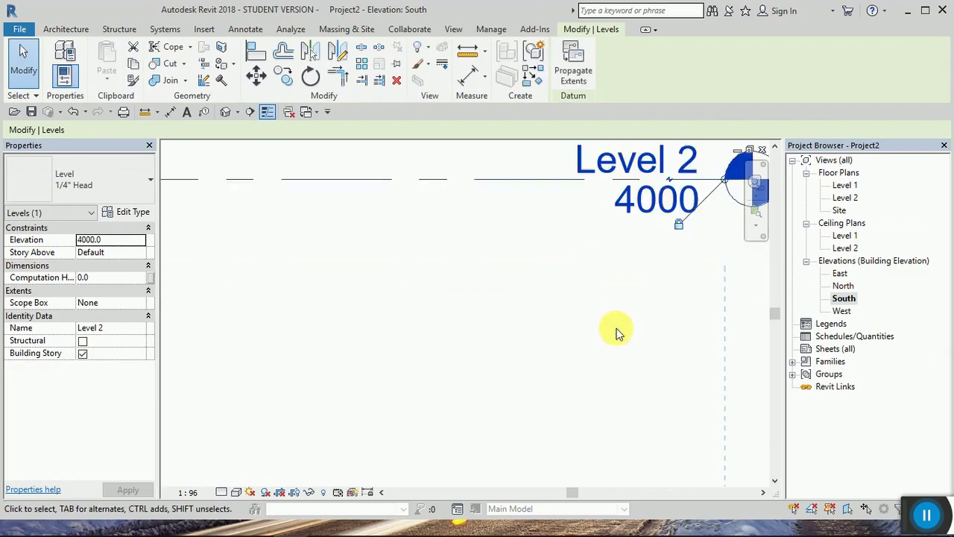
pyautogui.scroll(-4, 616, 330)
pyautogui.click(714, 340)
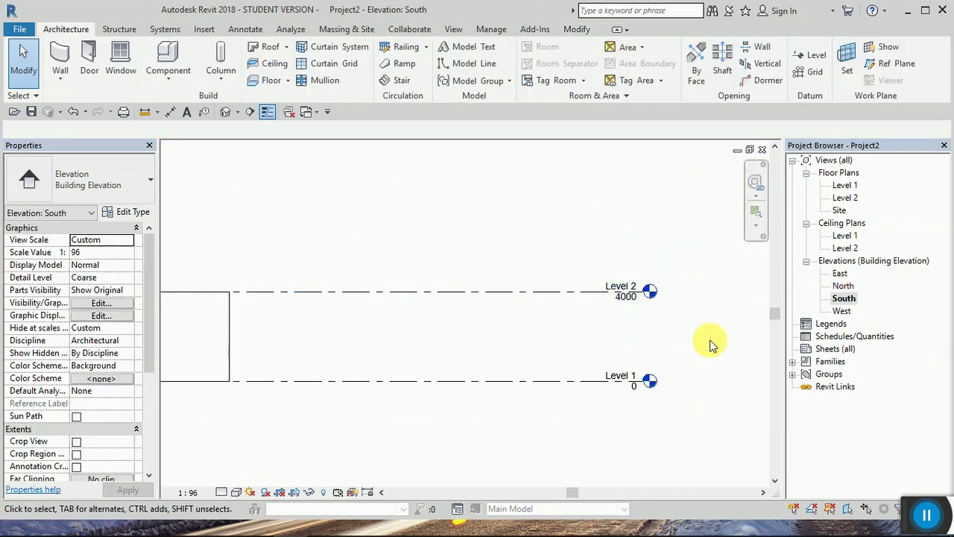
pyautogui.doubleClick(842, 185)
pyautogui.moveTo(564, 204); pyautogui.dragTo(341, 336)
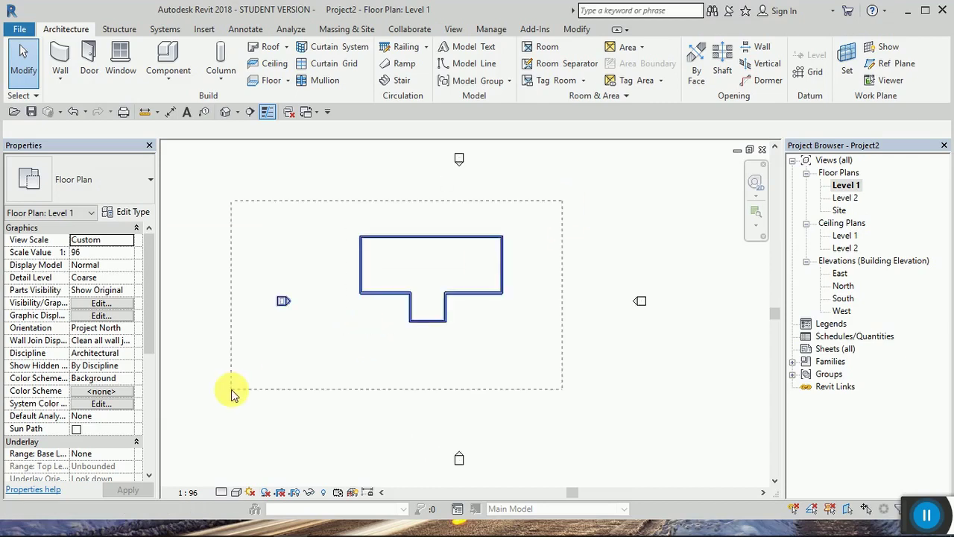
# Step: Copy the T-shaped walls with CO from the top-left corner to a spot lower right
pyautogui.press('c')
pyautogui.press('o')
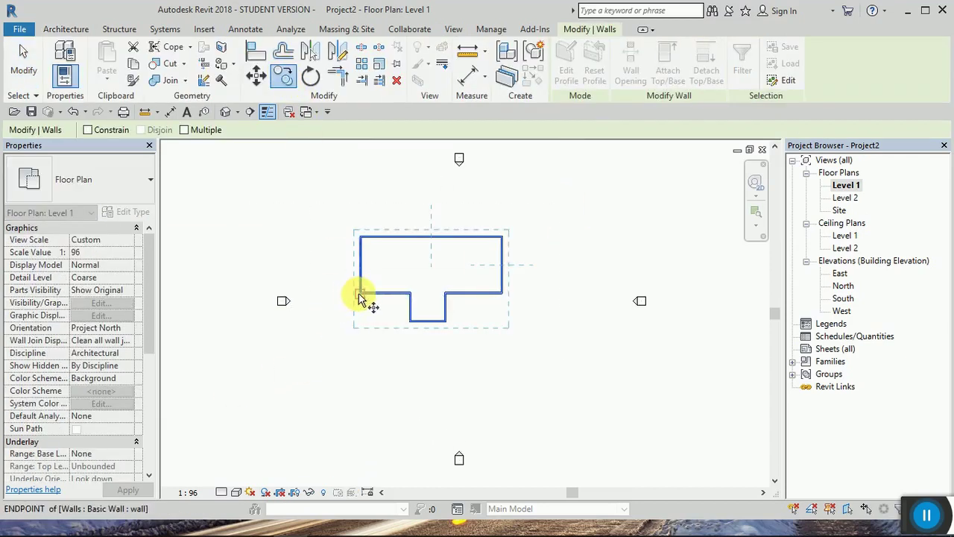
pyautogui.click(361, 237)
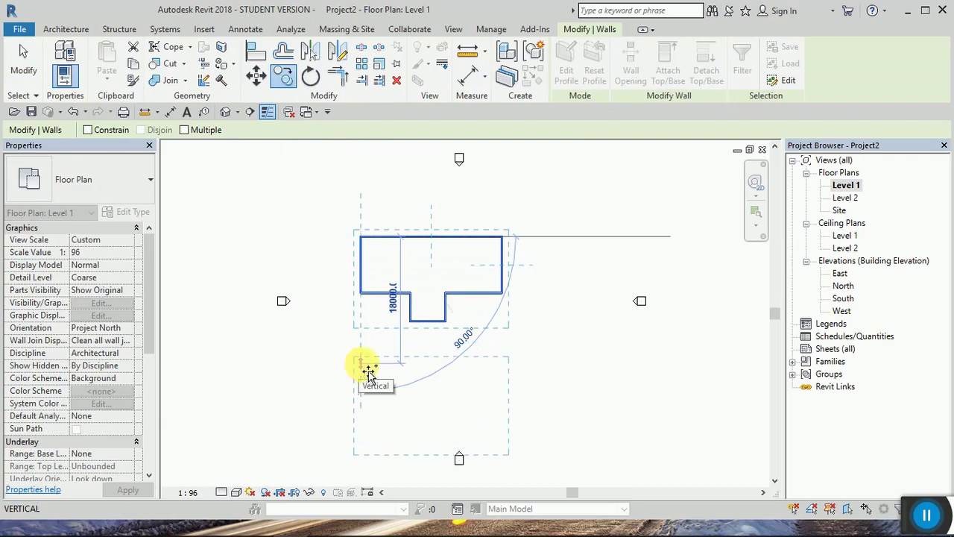
pyautogui.click(554, 378)
pyautogui.press('Escape')
pyautogui.scroll(-2, 458, 336)
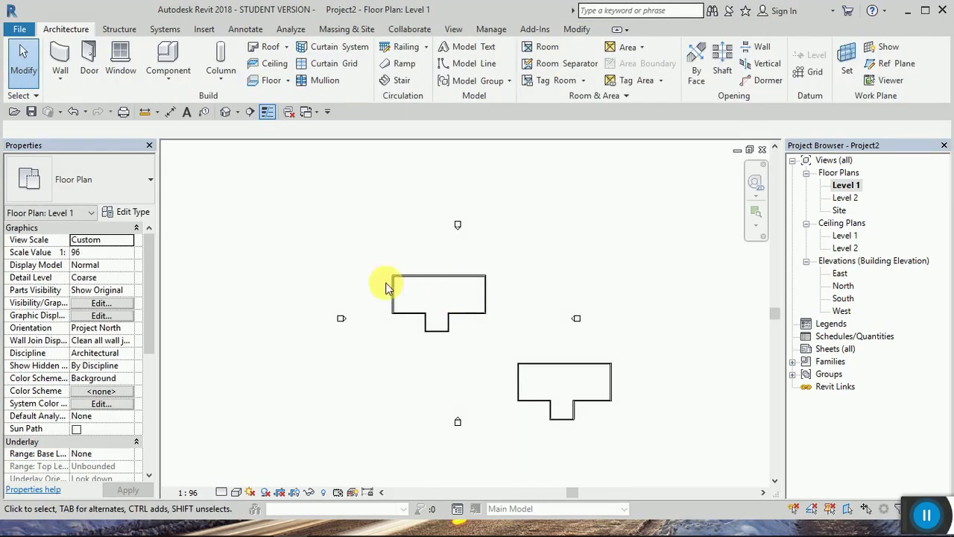
pyautogui.click(272, 49)
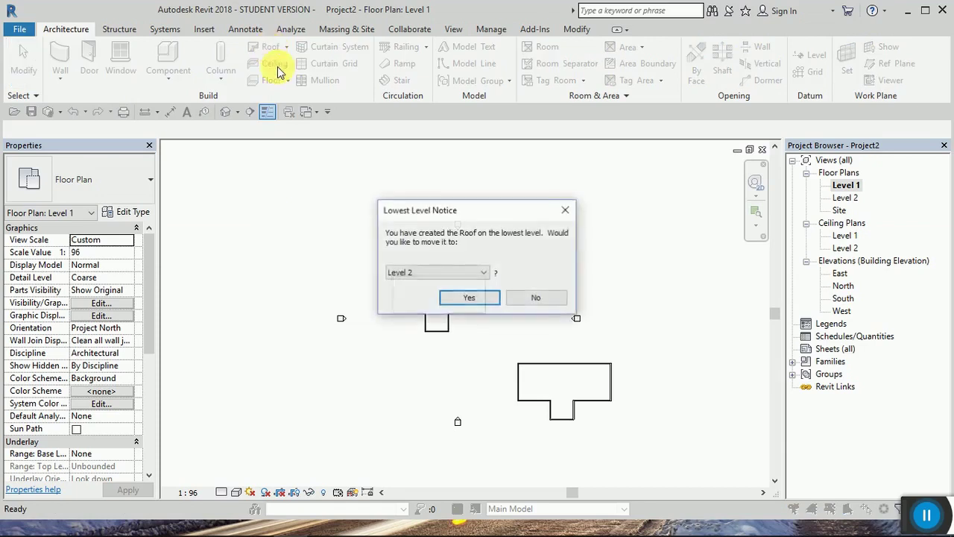
# Step: Place the roof on Level 2 and draw a 600-offset rectangle around the main block
pyautogui.click(470, 299)
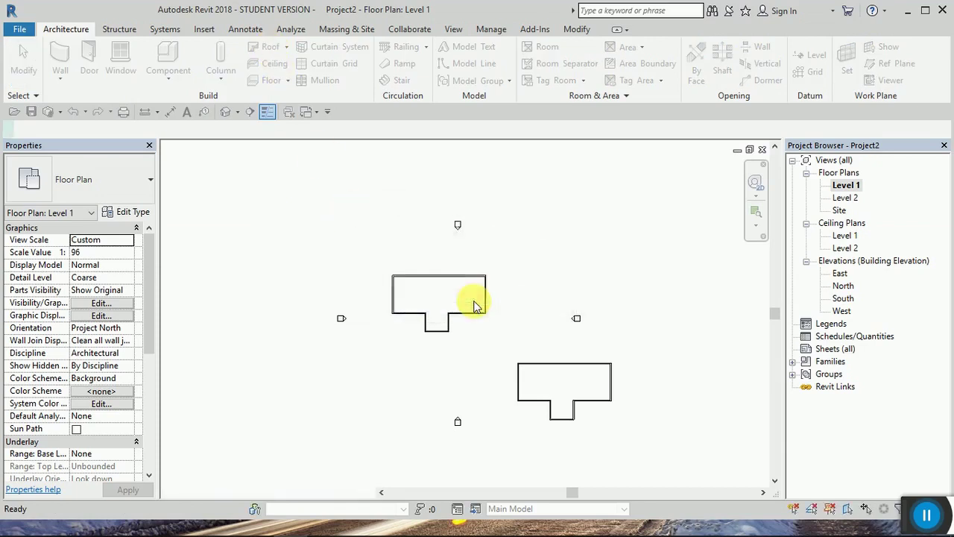
pyautogui.click(681, 49)
pyautogui.click(187, 131)
pyautogui.write('600')
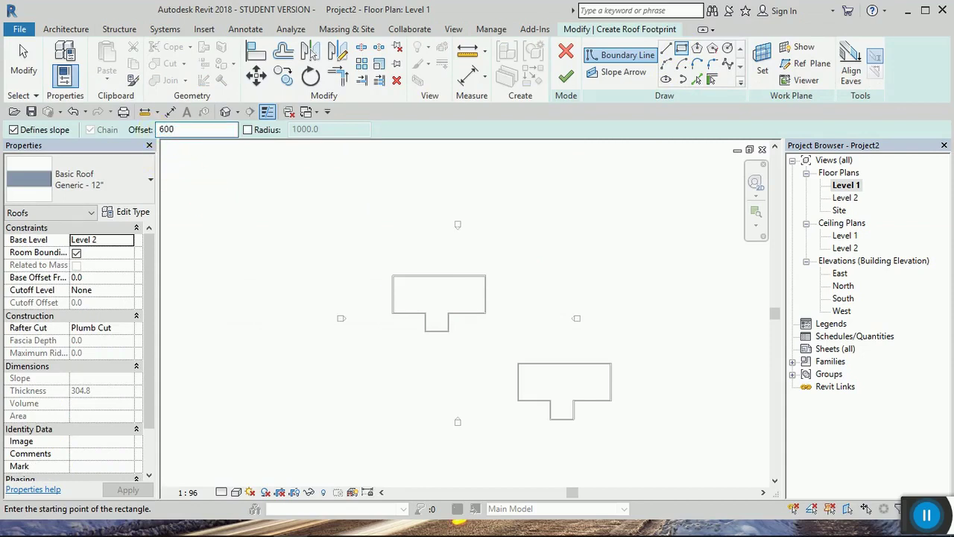
pyautogui.scroll(2, 421, 302)
pyautogui.scroll(2, 417, 309)
pyautogui.scroll(2, 410, 311)
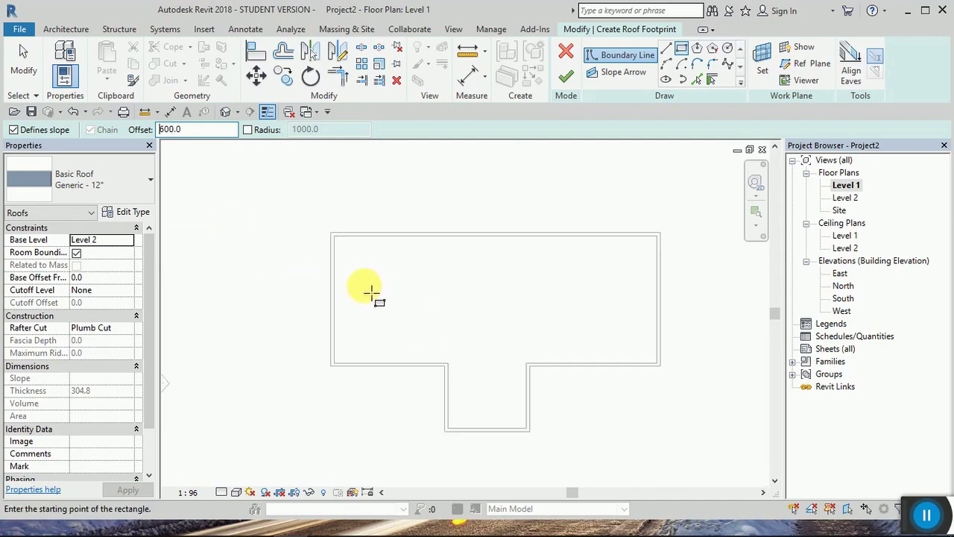
pyautogui.scroll(1, 369, 292)
pyautogui.click(326, 225)
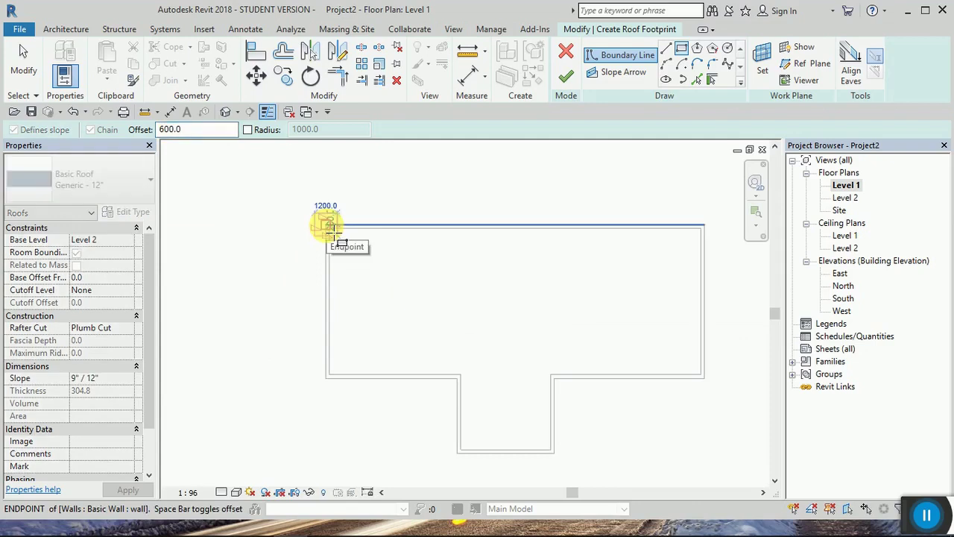
pyautogui.scroll(2, 555, 331)
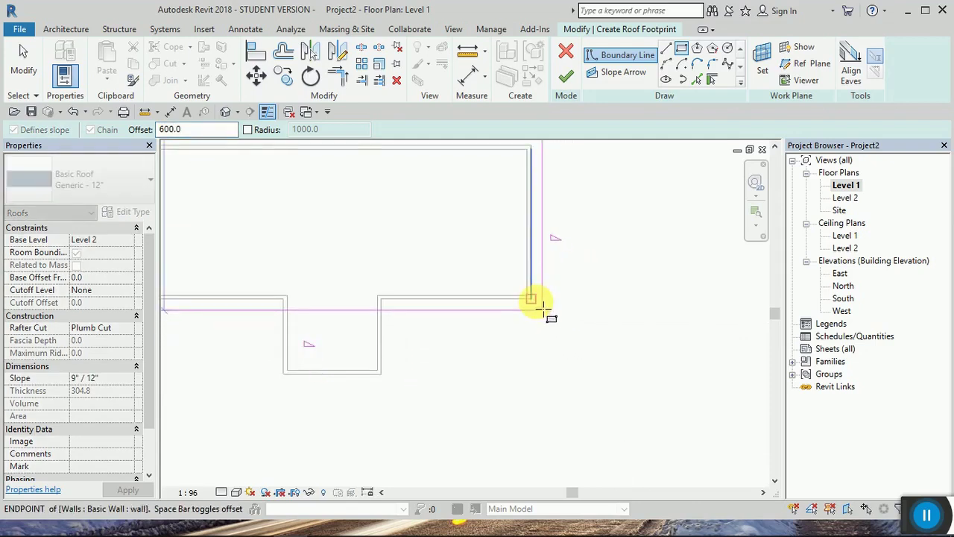
pyautogui.click(531, 298)
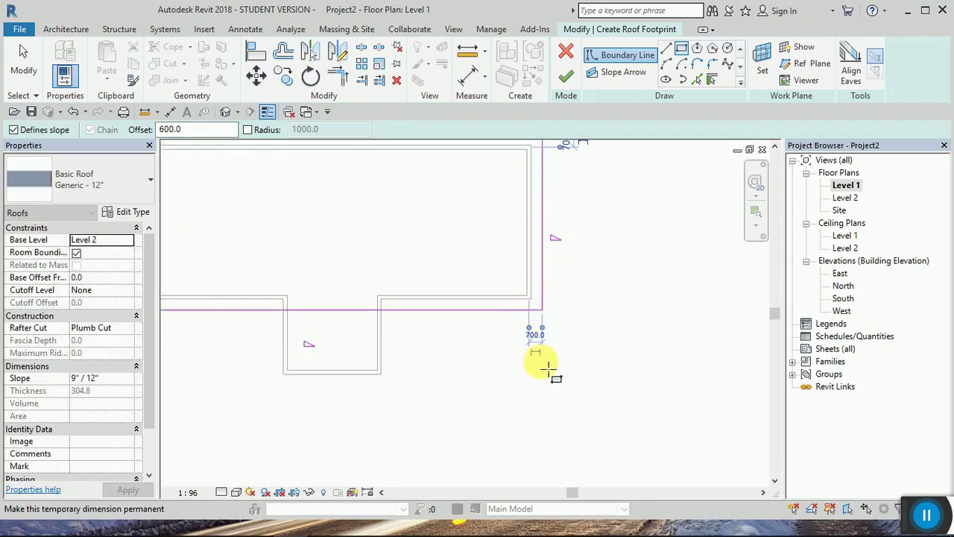
# Step: Draw a 600-offset rectangle around the front wing and delete its top line
pyautogui.scroll(-1, 543, 365)
pyautogui.scroll(2, 340, 331)
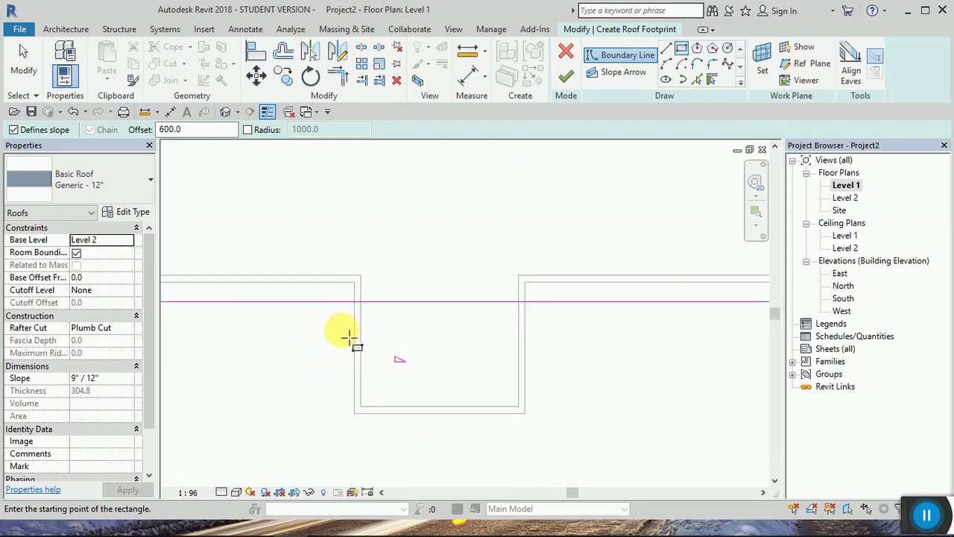
pyautogui.click(357, 283)
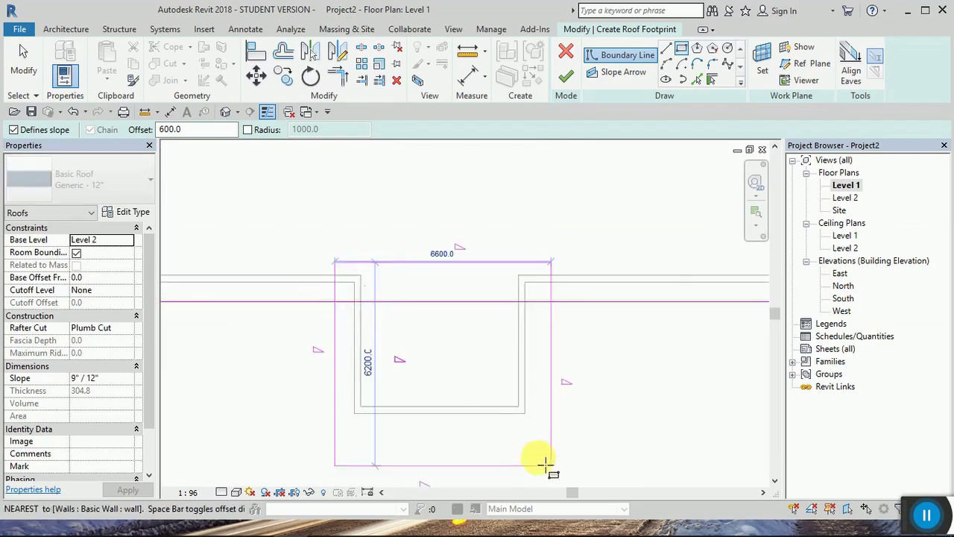
pyautogui.click(525, 413)
pyautogui.press('Escape')
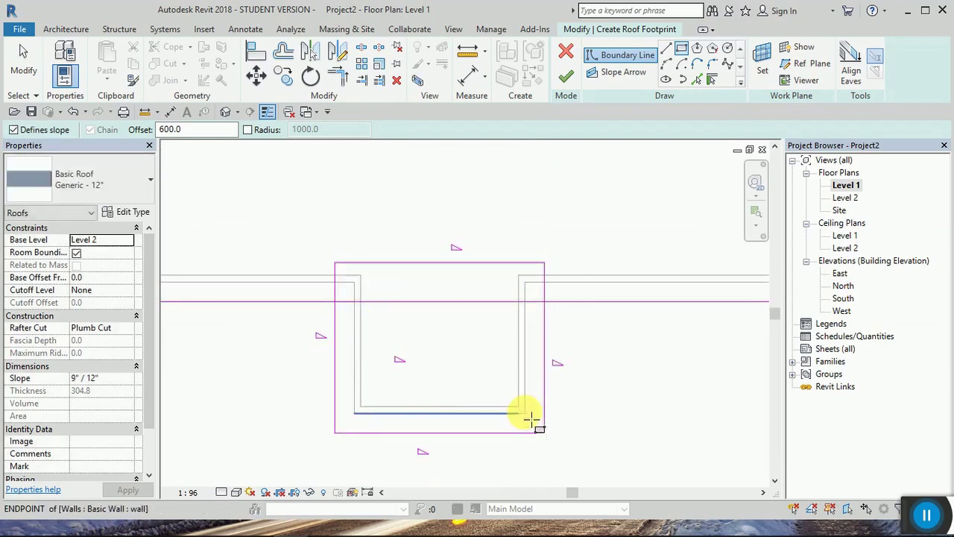
pyautogui.press('Escape')
pyautogui.click(460, 263)
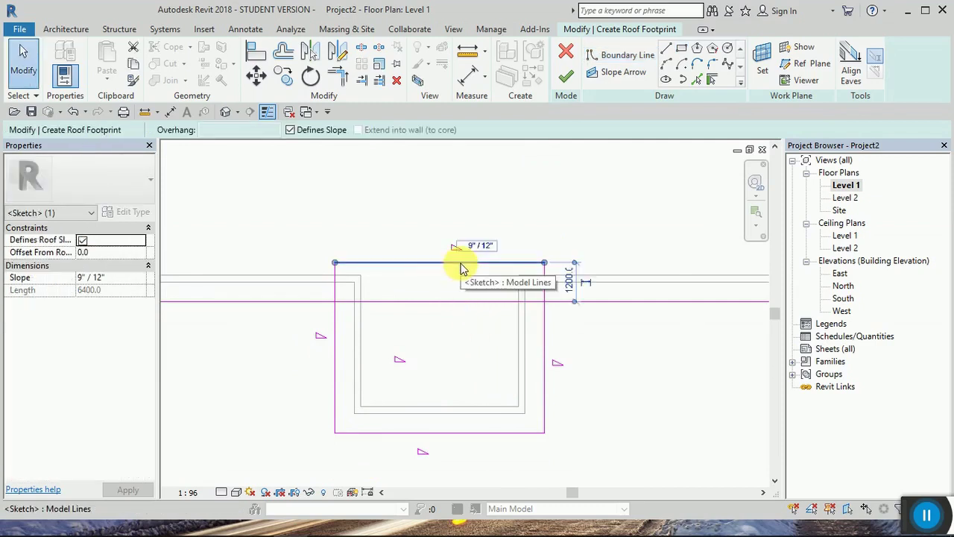
pyautogui.press('Delete')
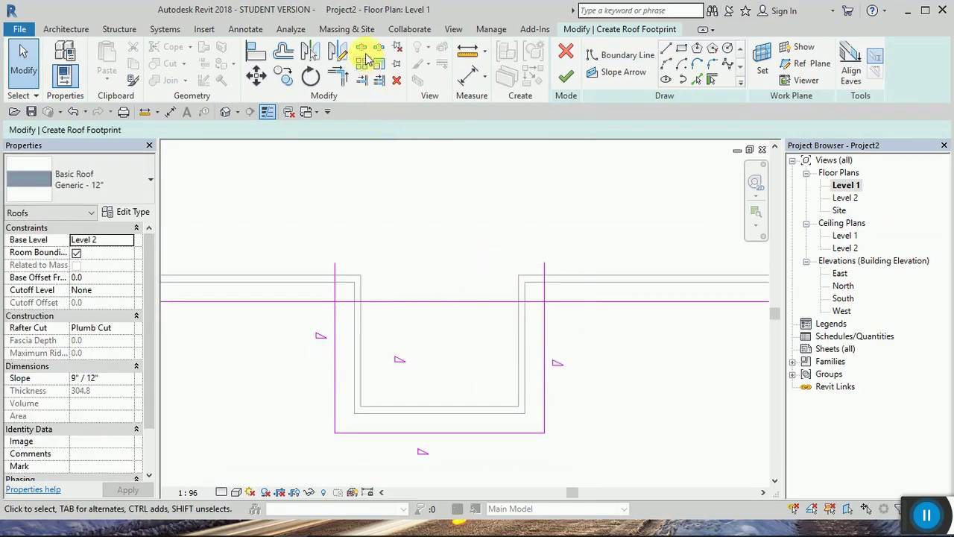
# Step: Split the main block's front boundary line where the wing meets it
pyautogui.click(362, 47)
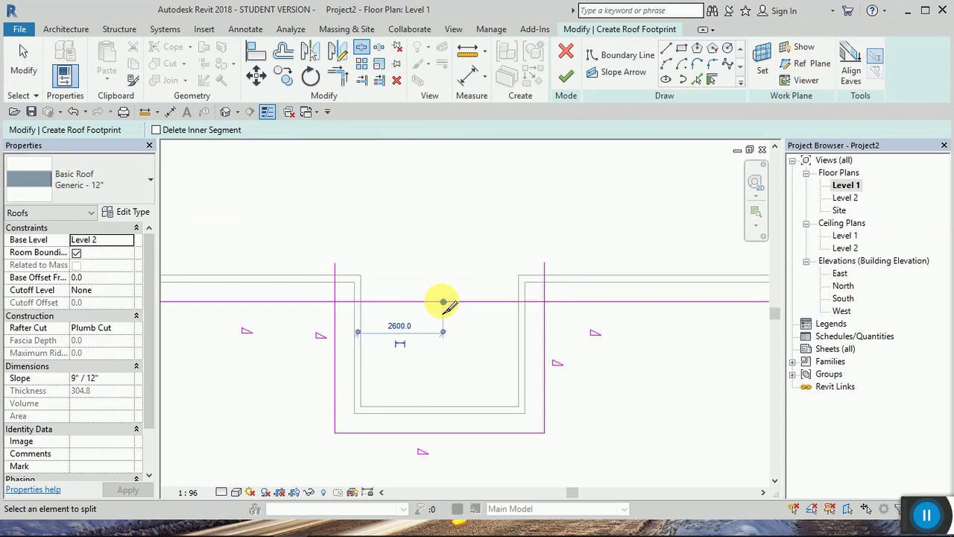
pyautogui.click(442, 304)
pyautogui.press('Escape')
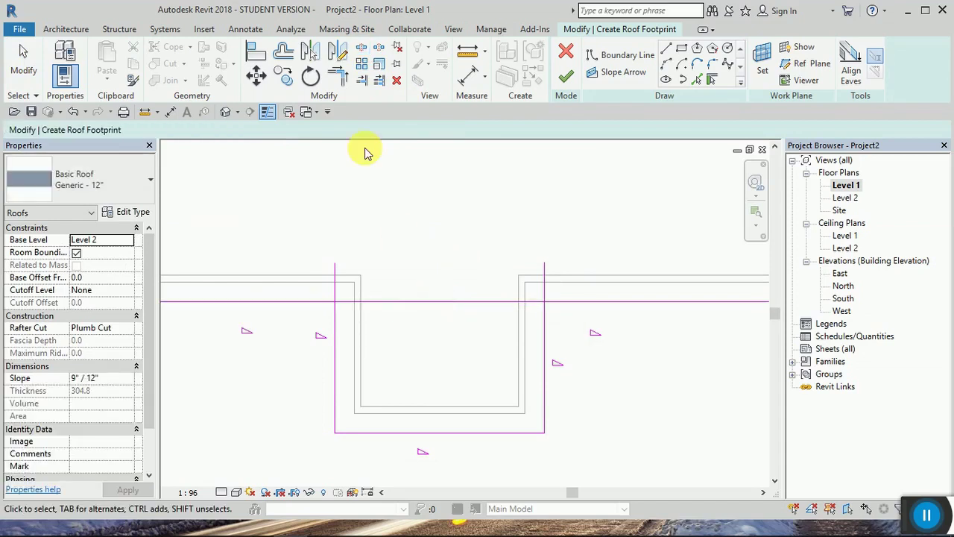
# Step: Trim the wing's left and right side lines to corners with the front line
pyautogui.click(340, 76)
pyautogui.click(545, 324)
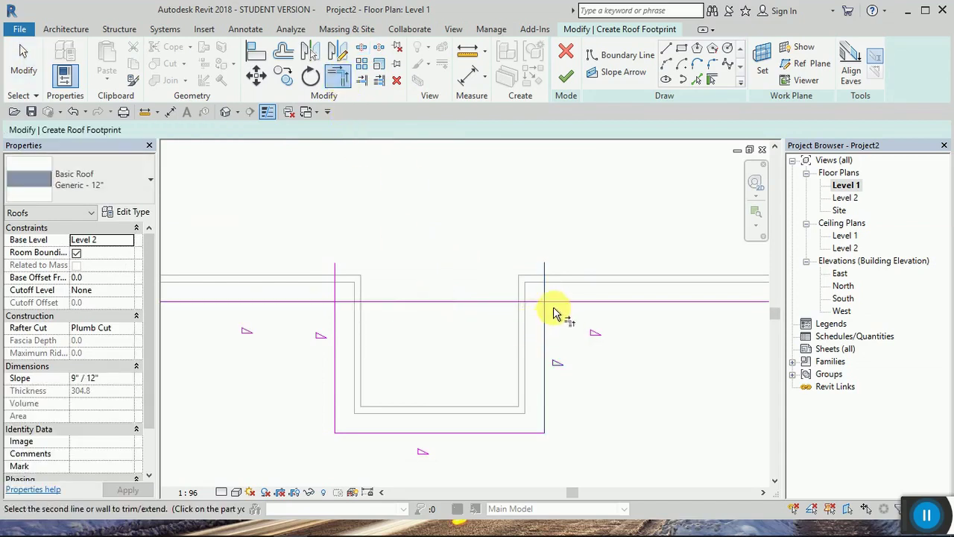
pyautogui.click(558, 303)
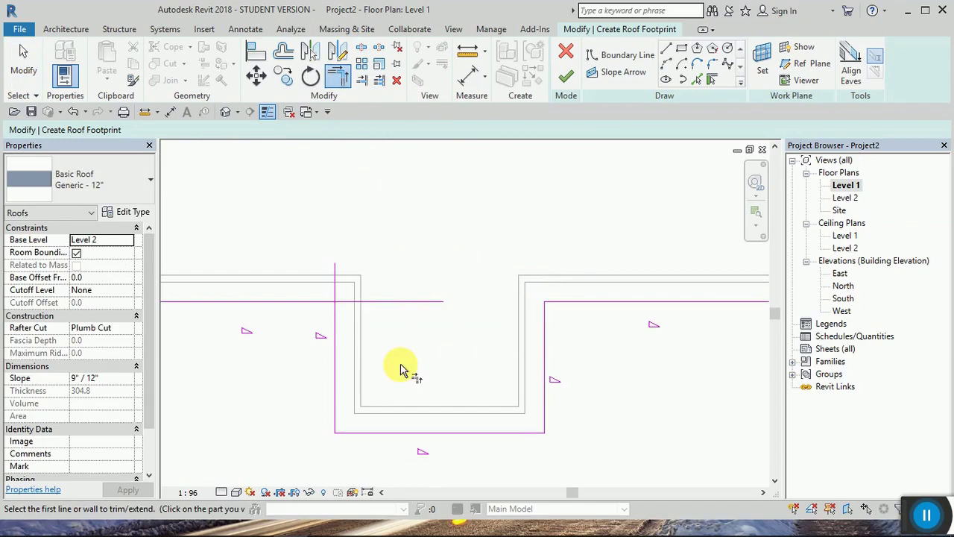
pyautogui.click(335, 369)
pyautogui.click(321, 302)
pyautogui.press('Escape')
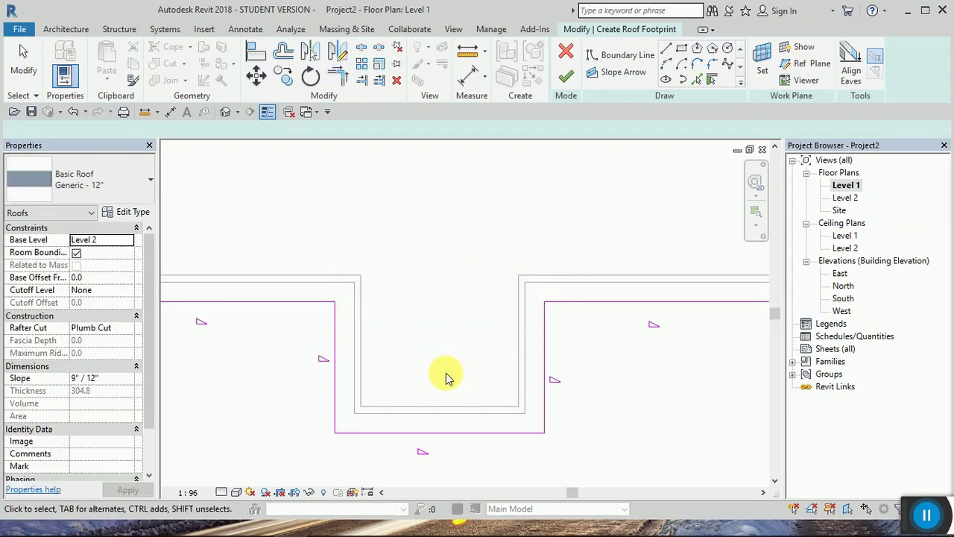
pyautogui.scroll(-2, 443, 380)
pyautogui.moveTo(356, 404); pyautogui.dragTo(522, 450)
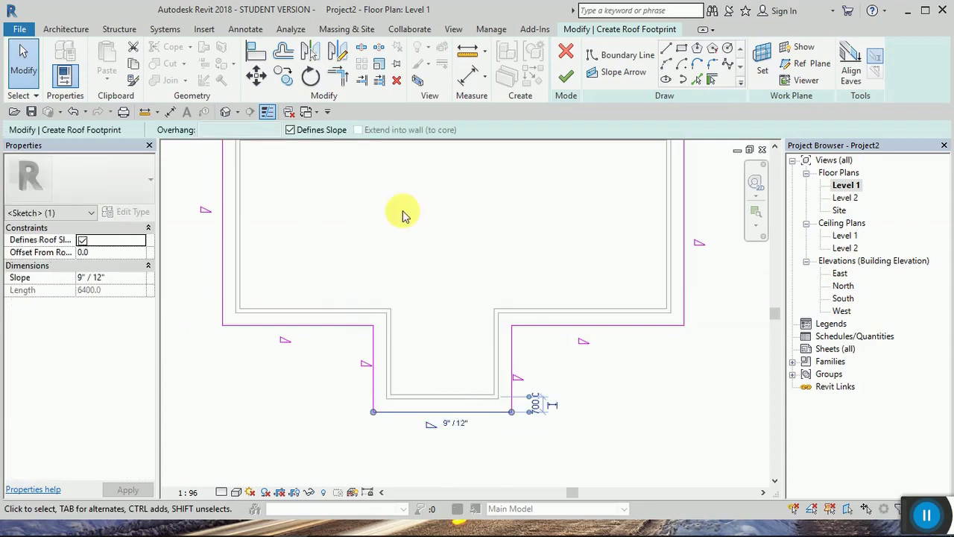
# Step: Clear Defines Slope on the front wing's end boundary line
pyautogui.click(290, 130)
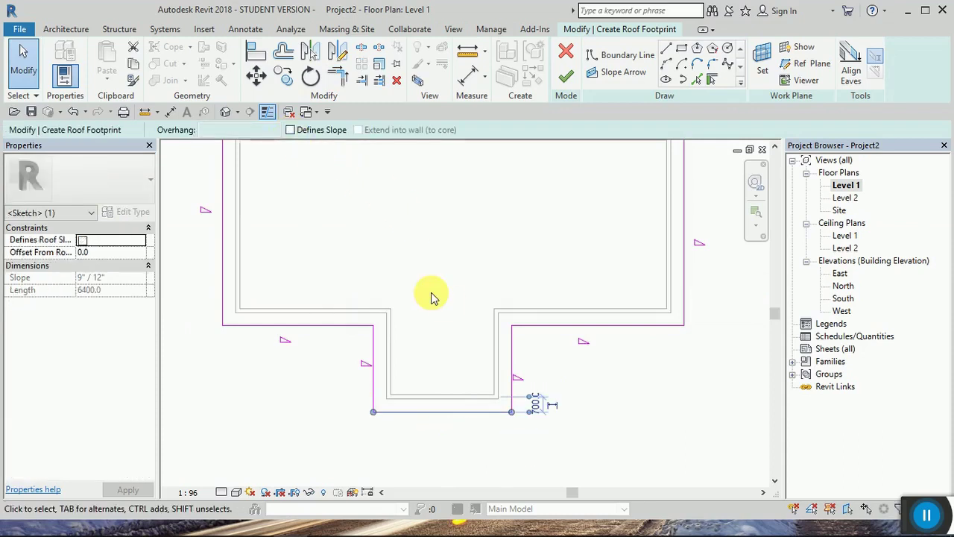
pyautogui.scroll(-2, 431, 298)
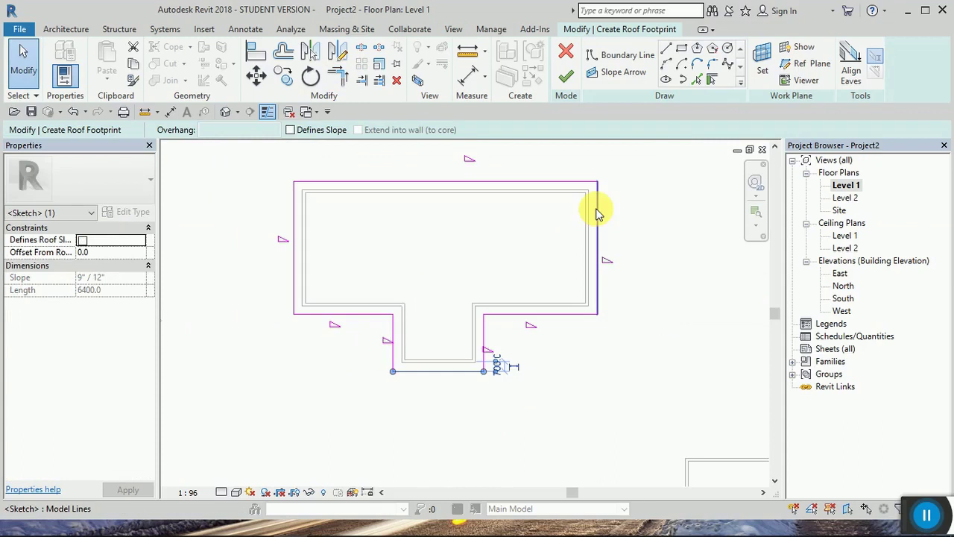
pyautogui.click(574, 167)
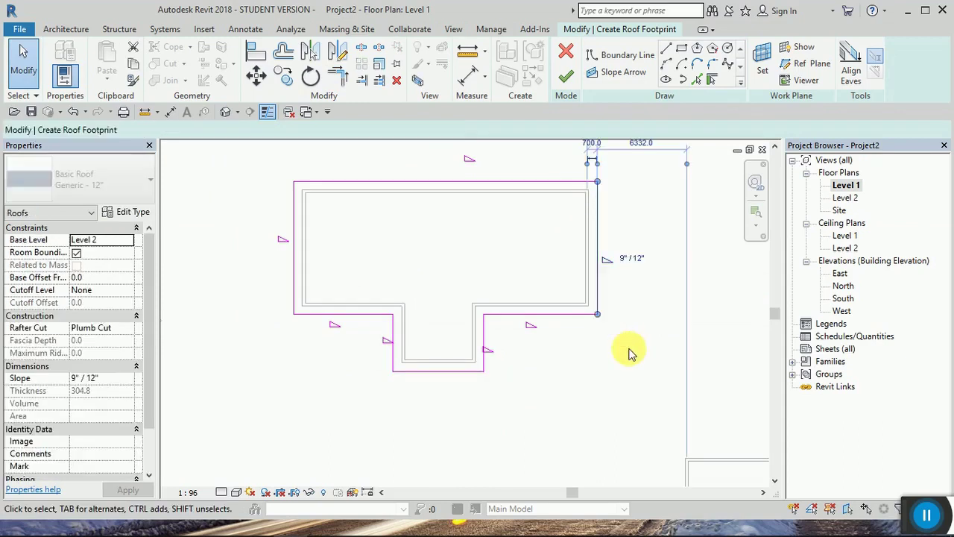
# Step: Clear Defines Slope on the main block's end lines and finish the roof
pyautogui.click(597, 306)
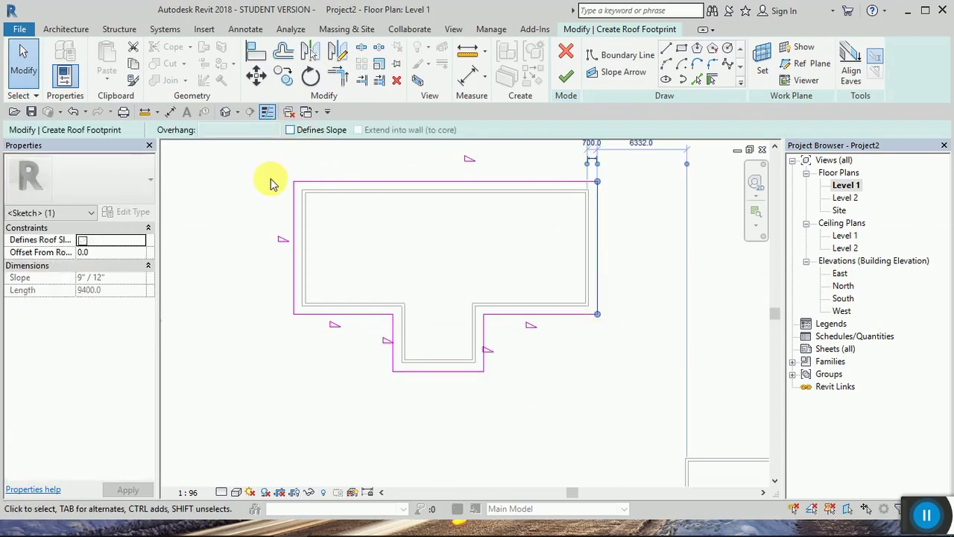
pyautogui.moveTo(247, 163); pyautogui.dragTo(311, 339)
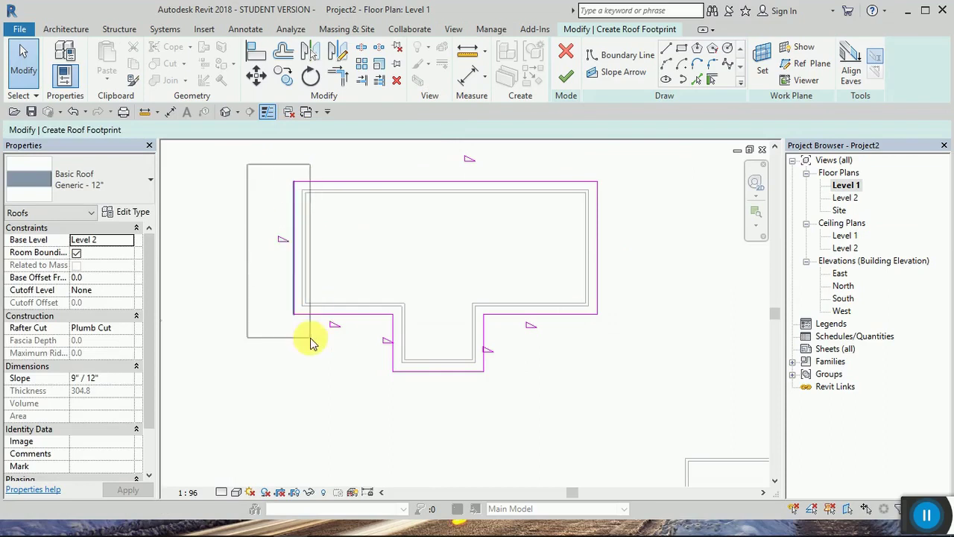
pyautogui.click(289, 130)
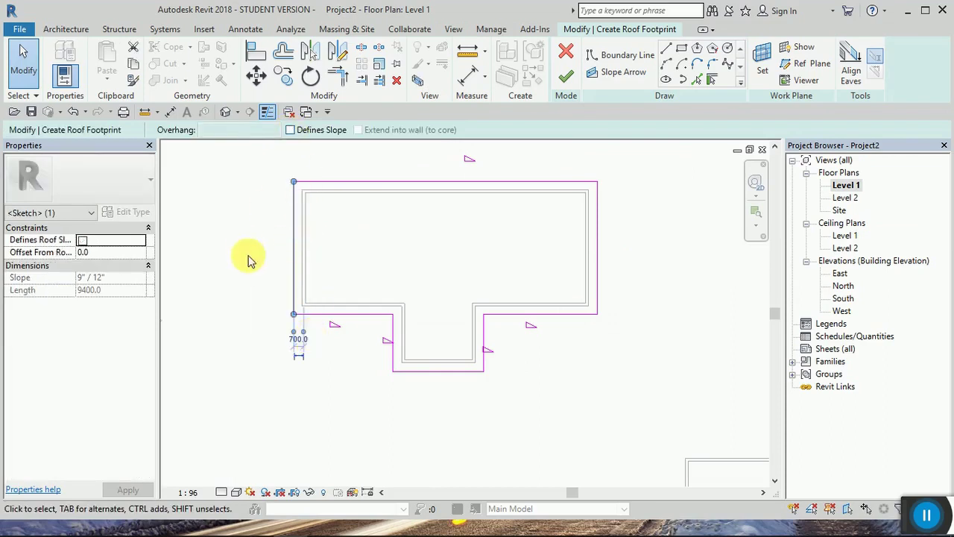
pyautogui.click(257, 298)
pyautogui.scroll(-1, 262, 311)
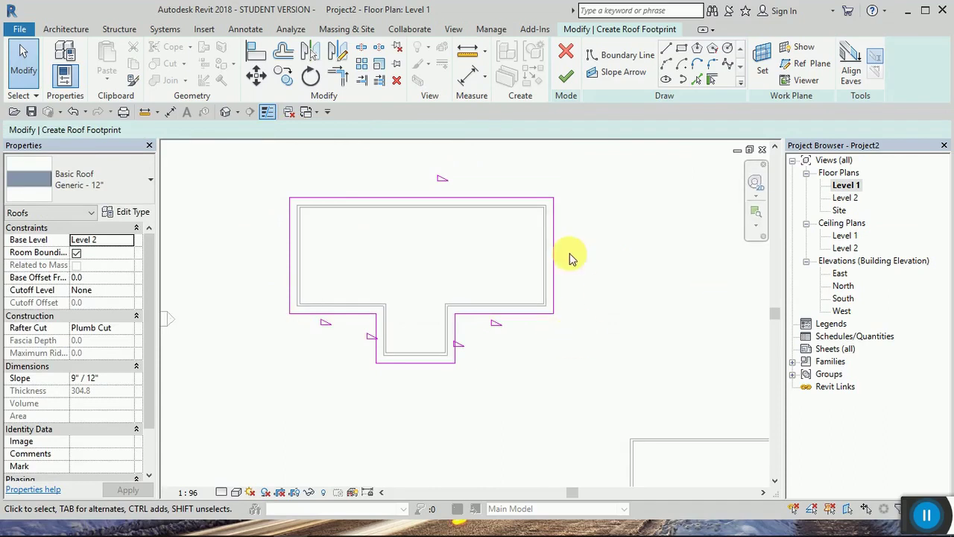
pyautogui.click(565, 78)
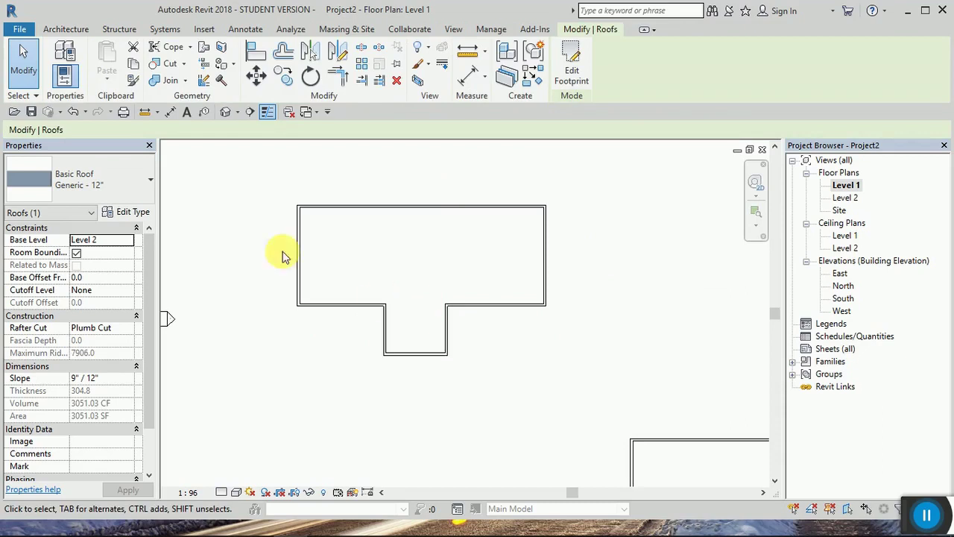
# Step: Show the house in the default 3D view with the Realistic visual style
pyautogui.click(226, 113)
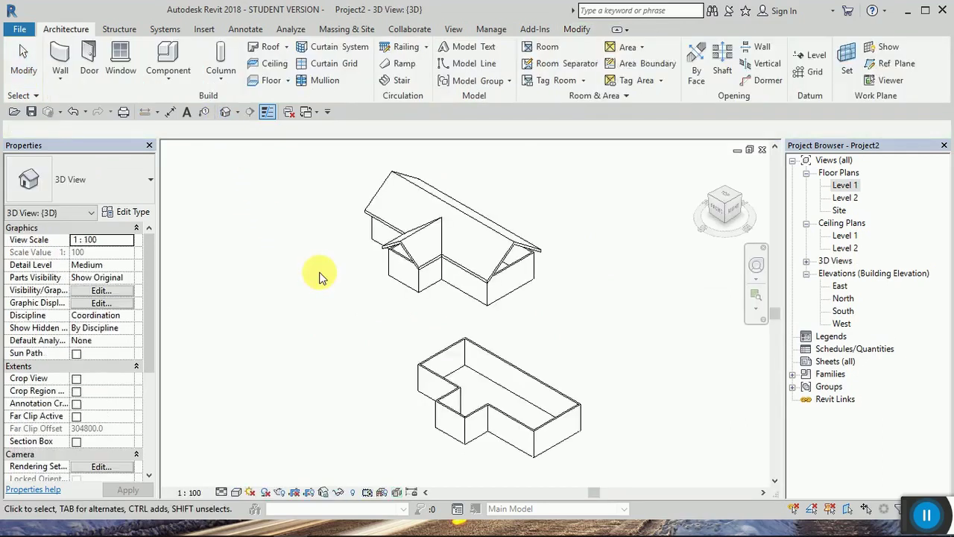
pyautogui.scroll(1, 392, 229)
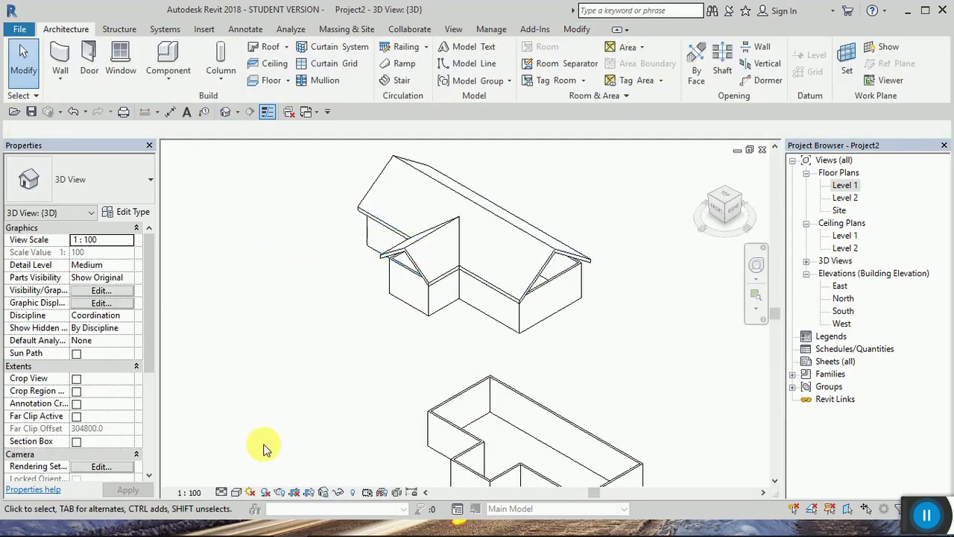
pyautogui.click(238, 493)
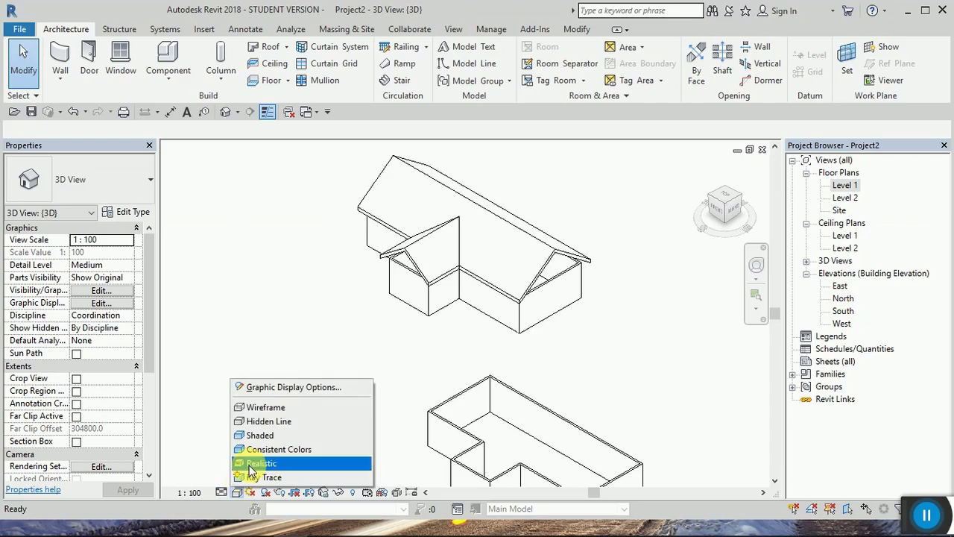
pyautogui.click(250, 463)
# Step: Zoom in on the gabled roof, select it and open its Generic - 12" type properties
pyautogui.scroll(-1, 328, 373)
pyautogui.scroll(1, 379, 244)
pyautogui.scroll(2, 401, 344)
pyautogui.scroll(-1, 324, 298)
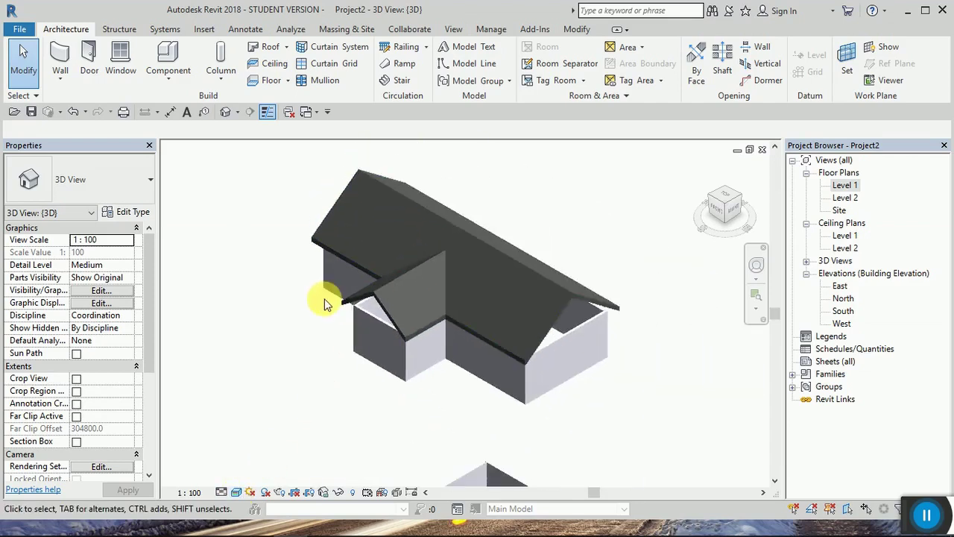
pyautogui.click(459, 282)
pyautogui.click(131, 213)
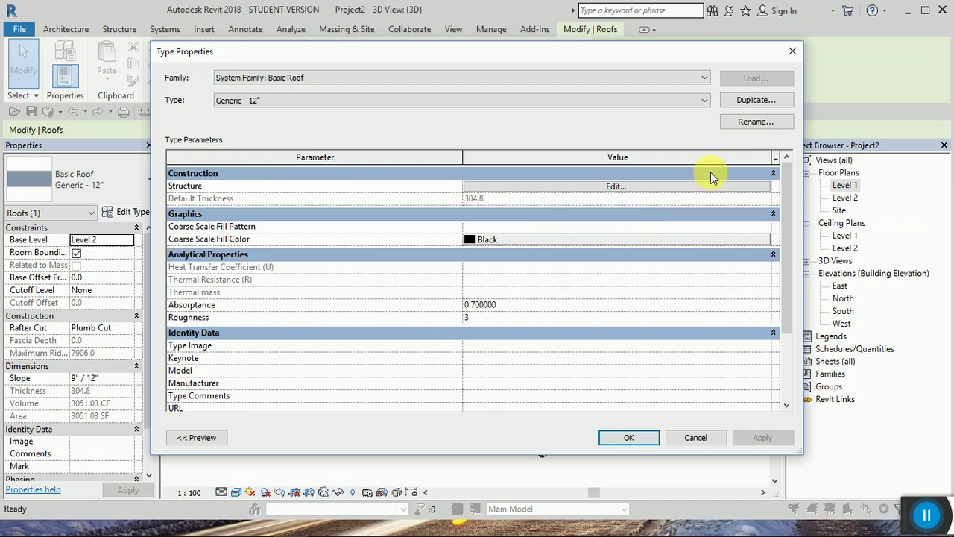
# Step: Set the roof's structure layer thickness to 100 and browse for its material
pyautogui.click(670, 188)
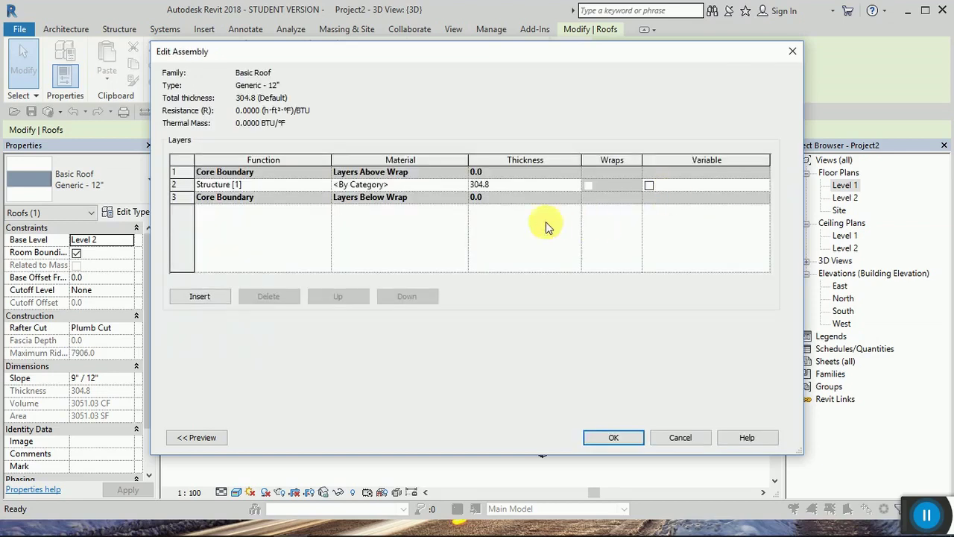
pyautogui.click(502, 184)
pyautogui.write('100')
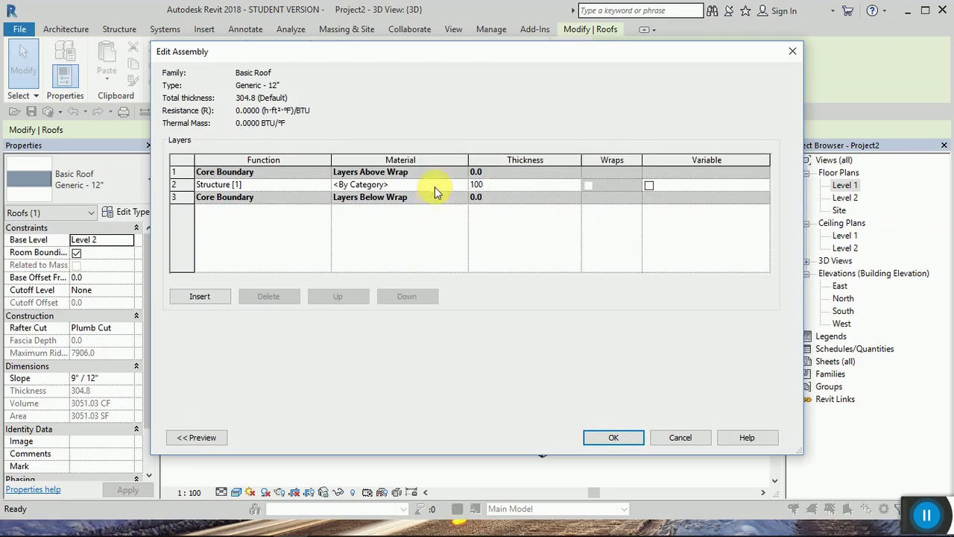
pyautogui.click(448, 189)
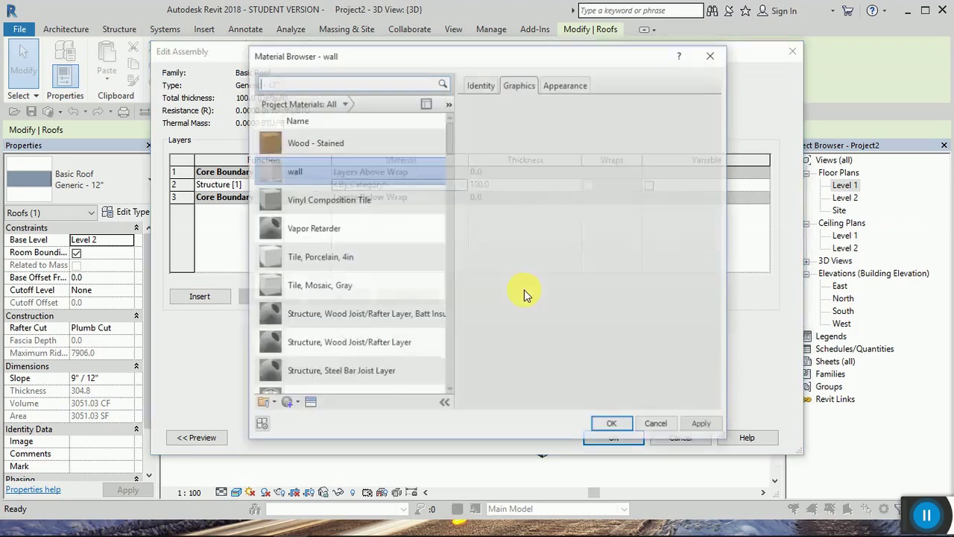
# Step: Create a new material and rename it to 'roof 1'
pyautogui.scroll(-1, 292, 388)
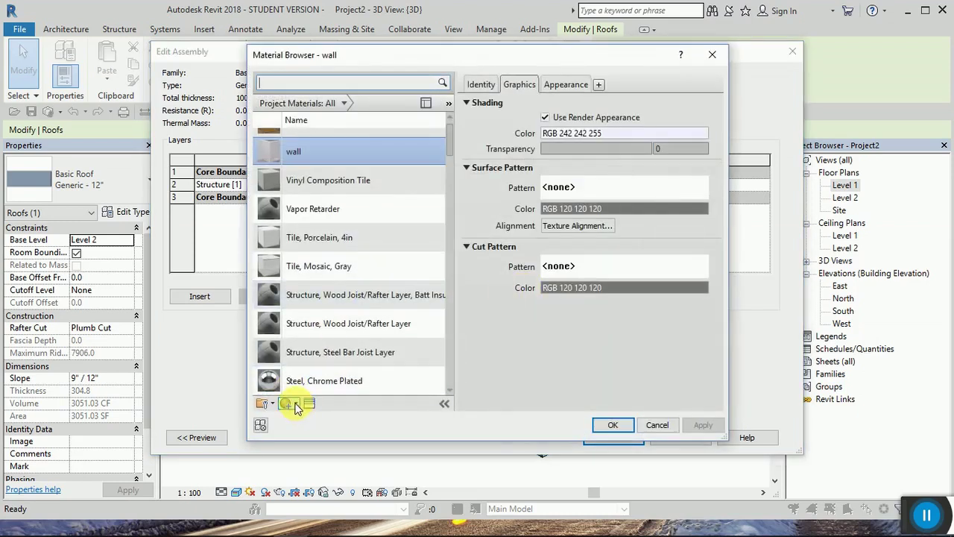
pyautogui.click(301, 416)
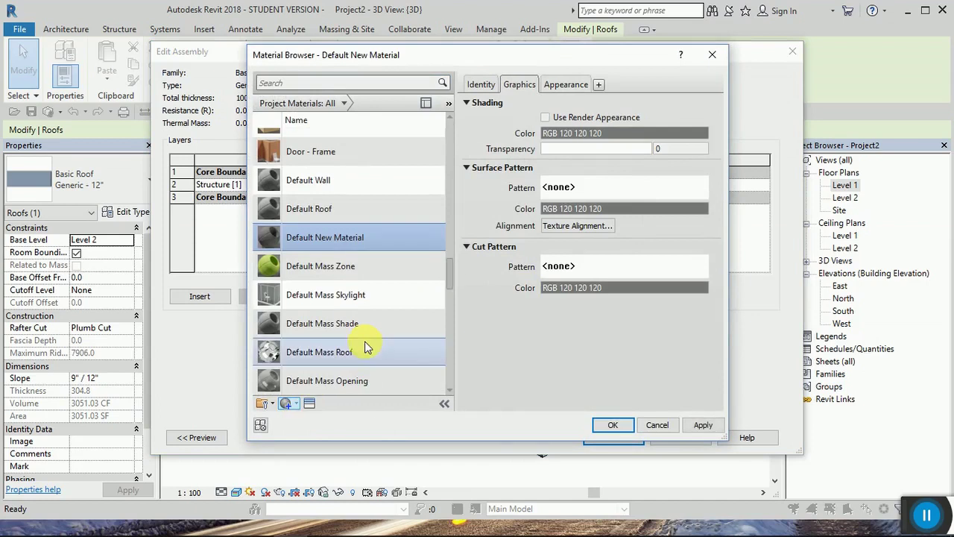
pyautogui.rightClick(317, 243)
pyautogui.click(339, 277)
pyautogui.write('roof 1')
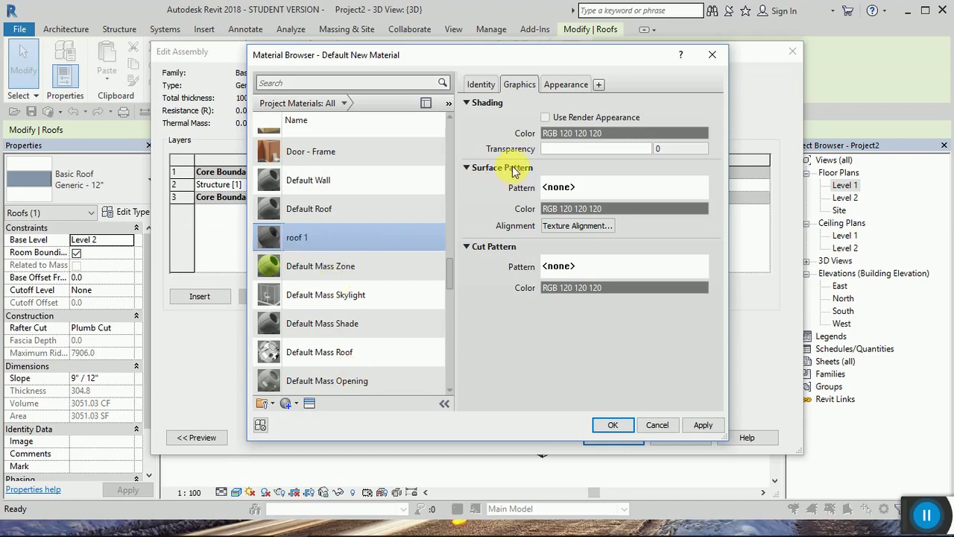
# Step: Enable Use Render Appearance, duplicate the appearance asset and open the Asset Browser
pyautogui.click(546, 118)
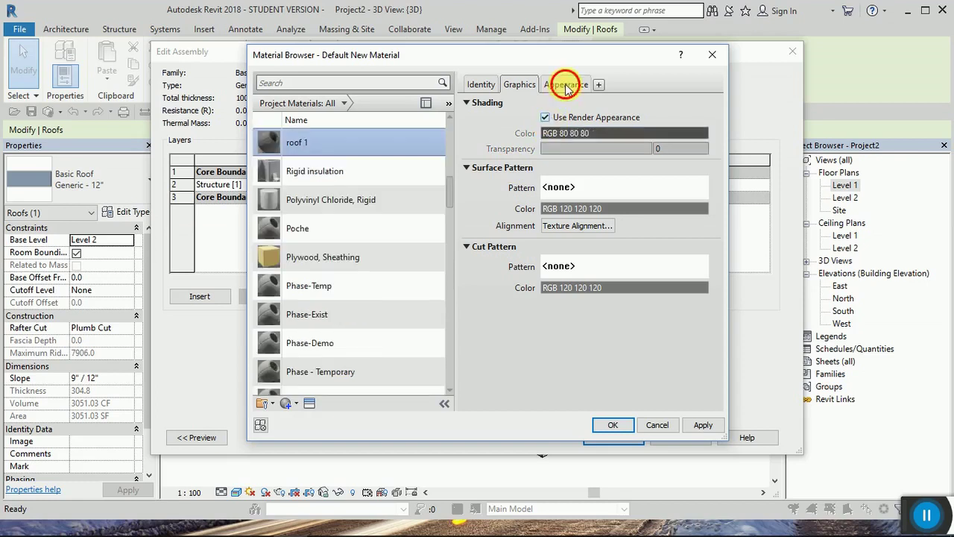
pyautogui.click(565, 84)
pyautogui.click(712, 107)
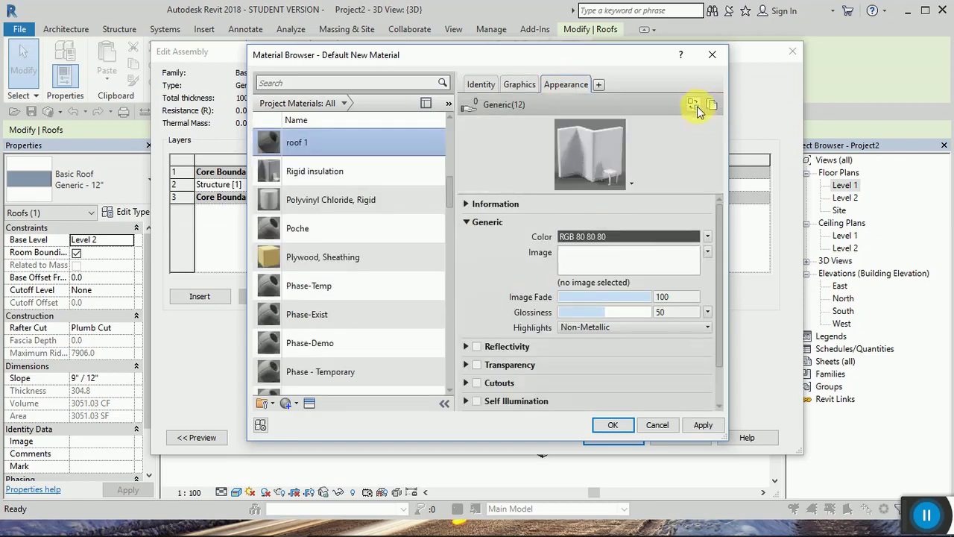
pyautogui.click(694, 104)
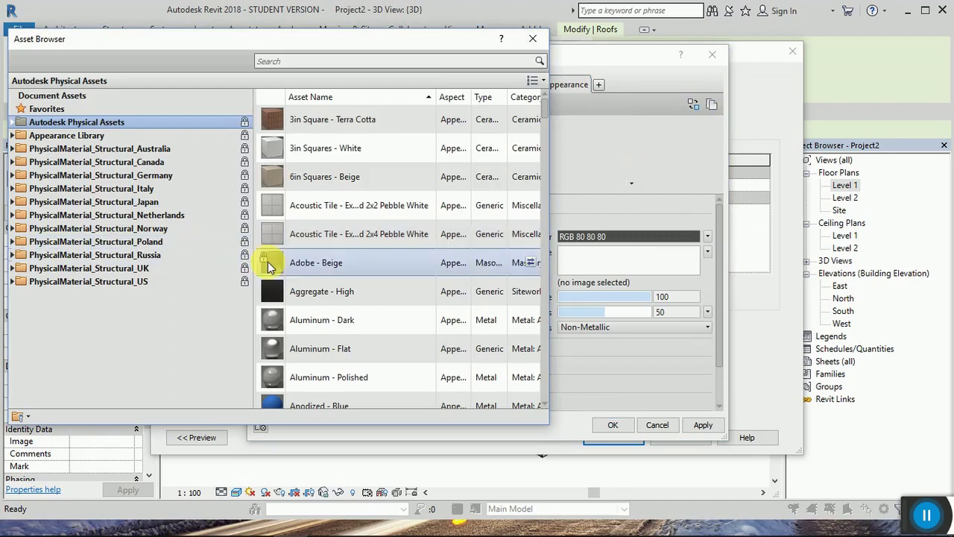
# Step: Give roof 1 the Roofing appearance Spanish Tile - Red 3 and assign it to the structure layer
pyautogui.click(12, 136)
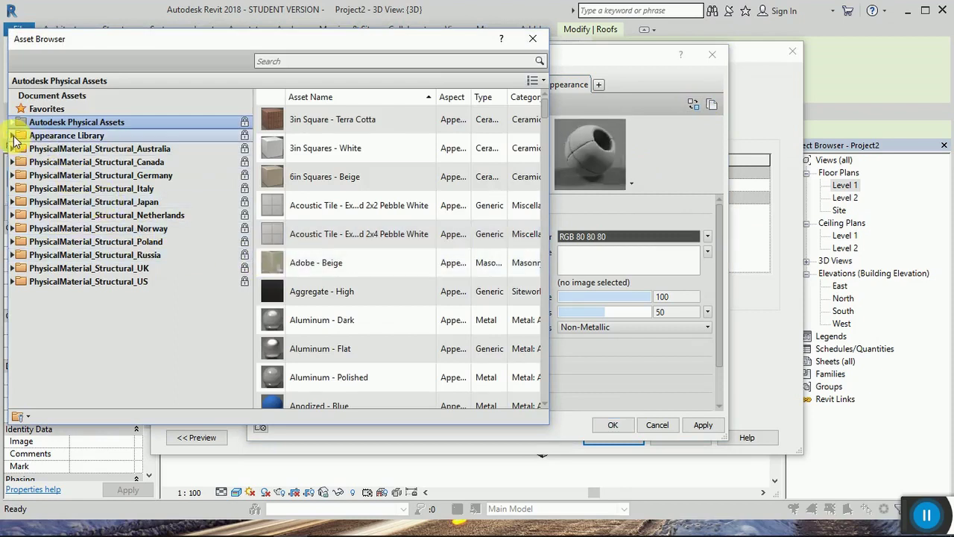
pyautogui.scroll(-2, 72, 226)
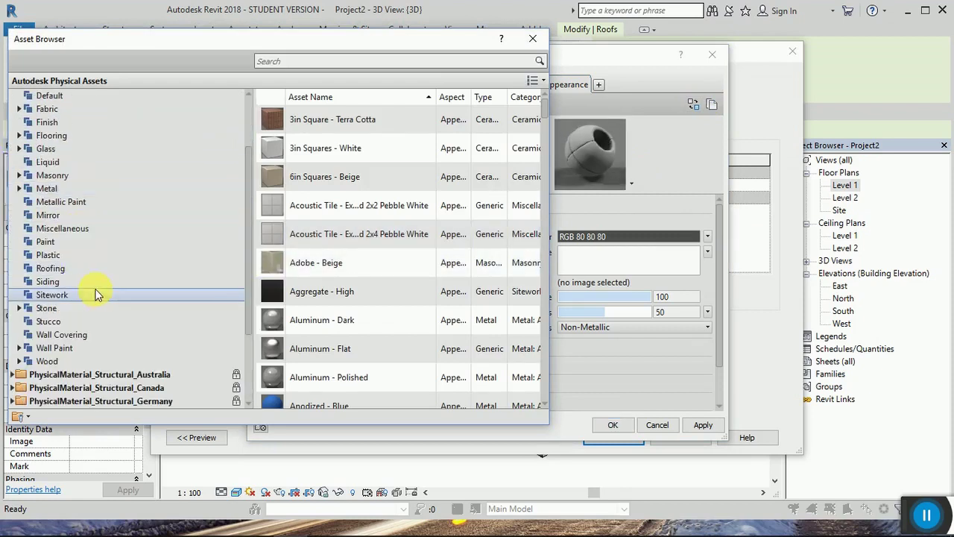
pyautogui.click(87, 270)
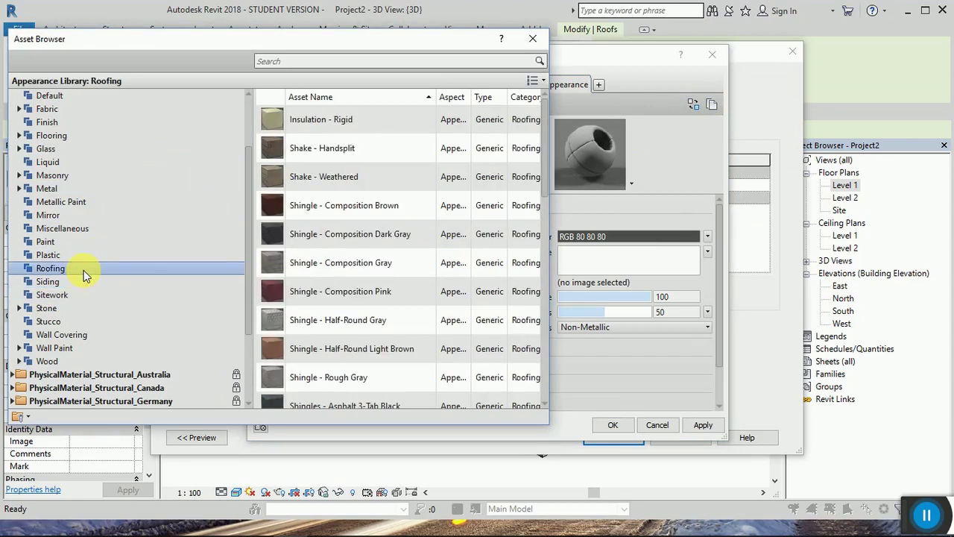
pyautogui.scroll(-3, 479, 313)
pyautogui.scroll(-3, 480, 313)
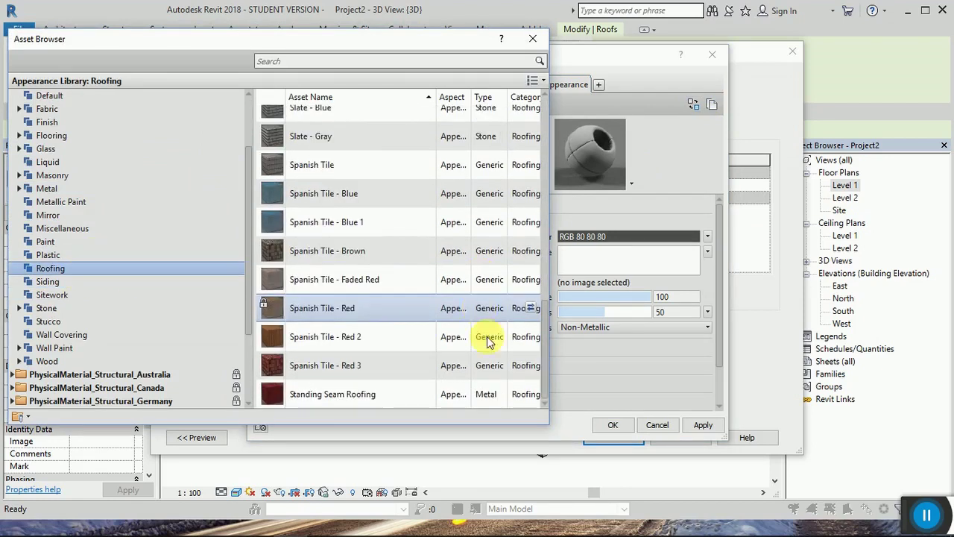
pyautogui.click(530, 366)
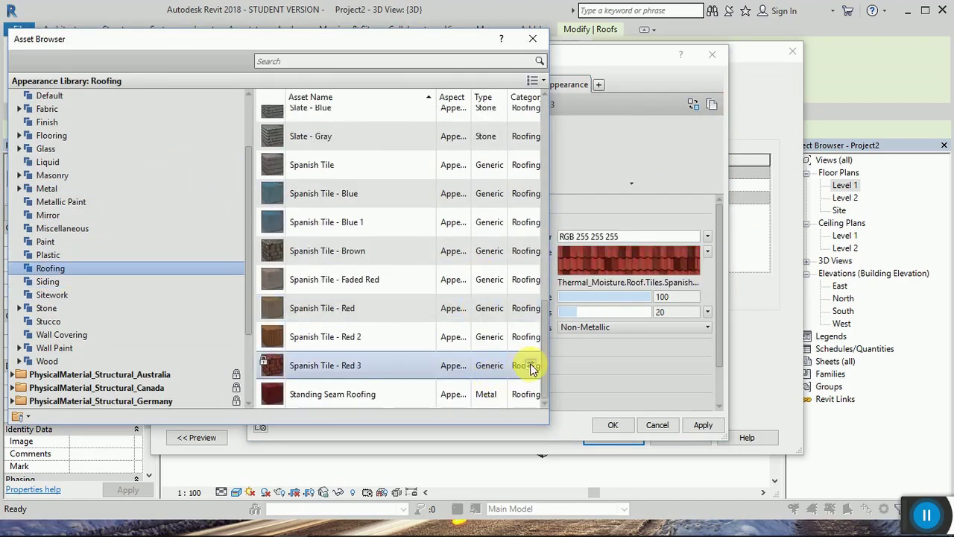
pyautogui.click(532, 39)
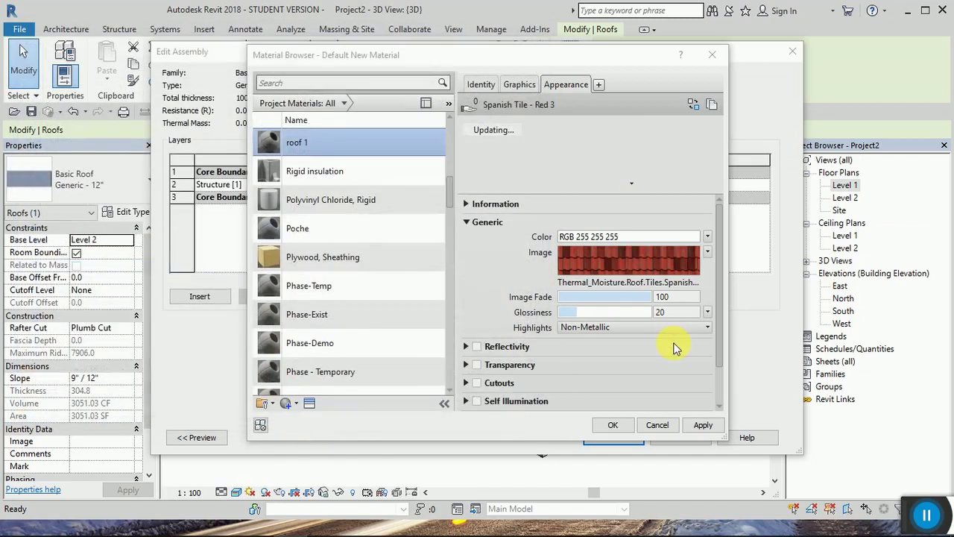
pyautogui.click(703, 424)
pyautogui.click(612, 425)
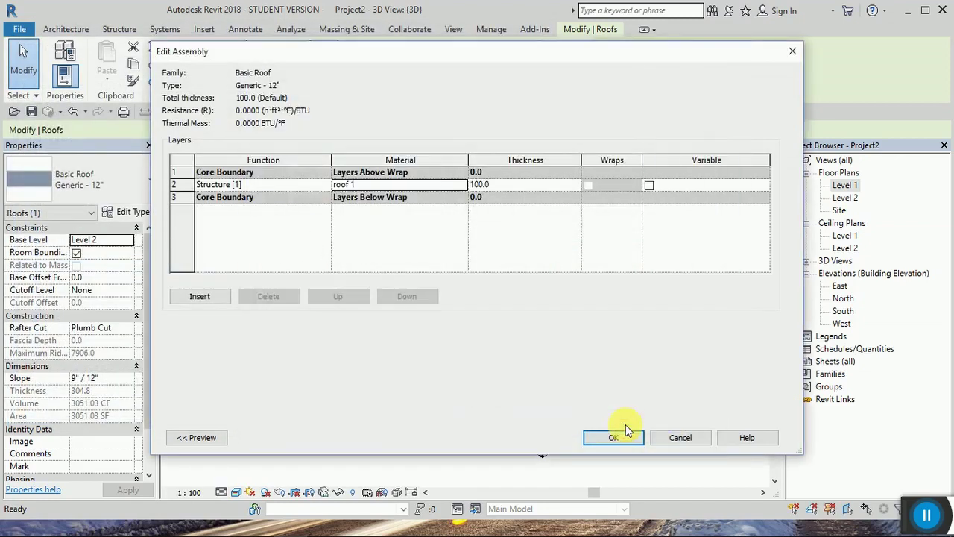
# Step: Confirm the Edit Assembly and Type Properties changes and deselect the red-tiled roof
pyautogui.click(615, 436)
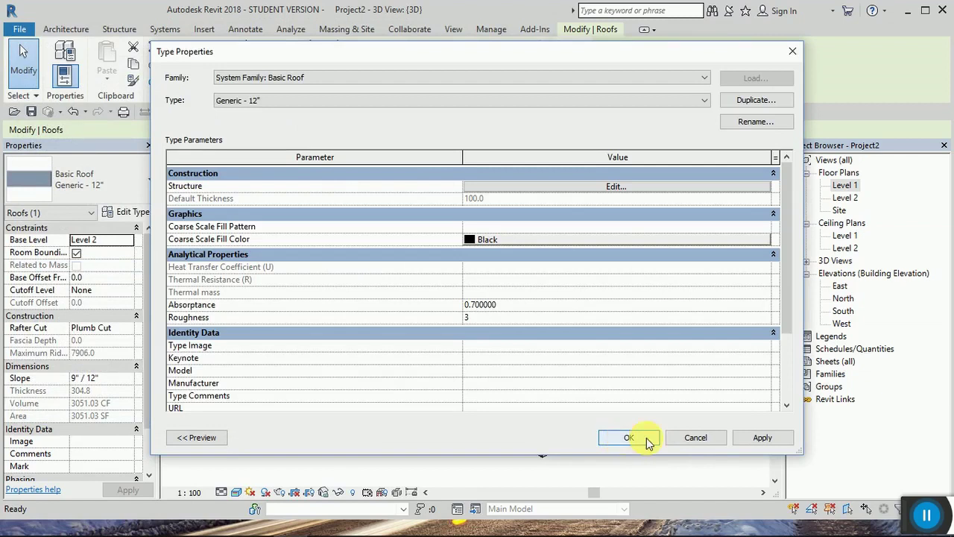
pyautogui.click(735, 442)
pyautogui.click(623, 438)
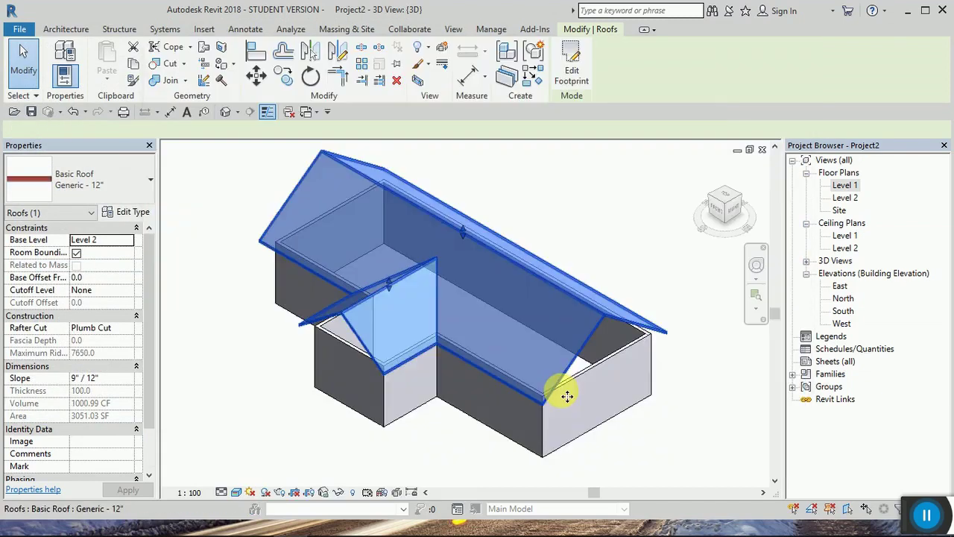
pyautogui.click(436, 444)
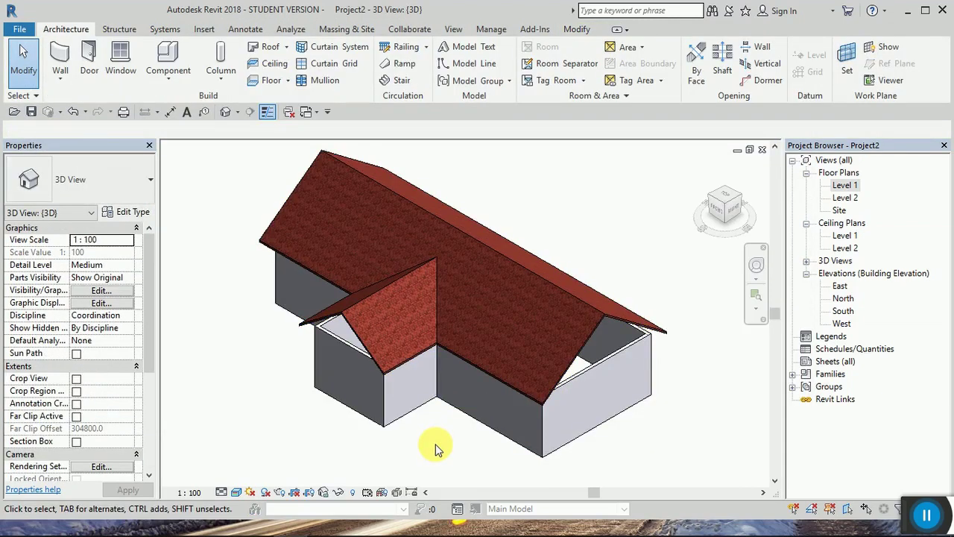
# Step: Orbit and zoom out, then view both houses from the FRONT ViewCube face
pyautogui.moveTo(405, 442)
pyautogui.keyDown('shift'); pyautogui.mouseDown(button='middle')
pyautogui.moveTo(340, 424)
pyautogui.moveTo(385, 366)
pyautogui.moveTo(385, 325)
pyautogui.mouseUp(button='middle'); pyautogui.keyUp('shift')
pyautogui.scroll(-5, 386, 332)
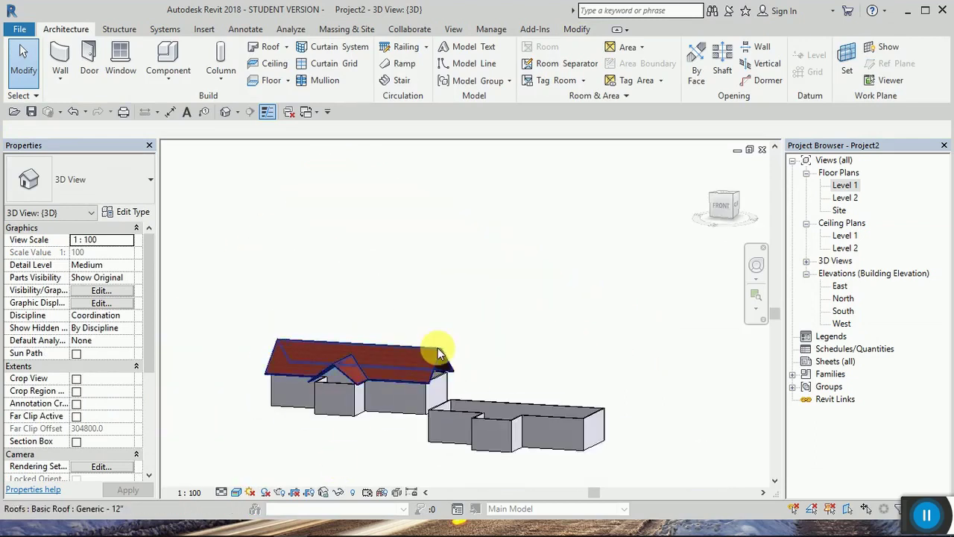
pyautogui.scroll(-1, 360, 438)
pyautogui.moveTo(356, 437)
pyautogui.keyDown('shift'); pyautogui.mouseDown(button='middle')
pyautogui.moveTo(366, 311)
pyautogui.moveTo(367, 425)
pyautogui.moveTo(356, 418)
pyautogui.mouseUp(button='middle'); pyautogui.keyUp('shift')
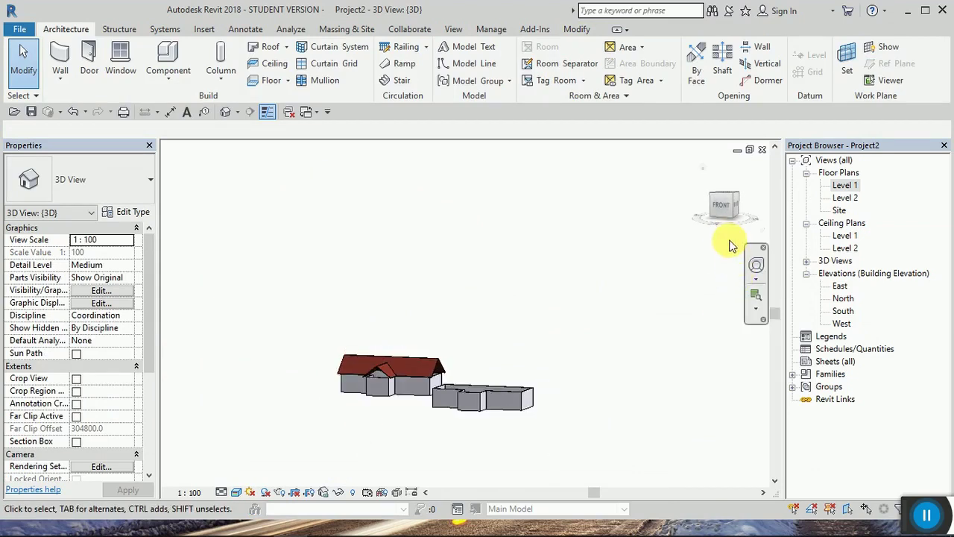
pyautogui.click(727, 207)
pyautogui.scroll(2, 482, 394)
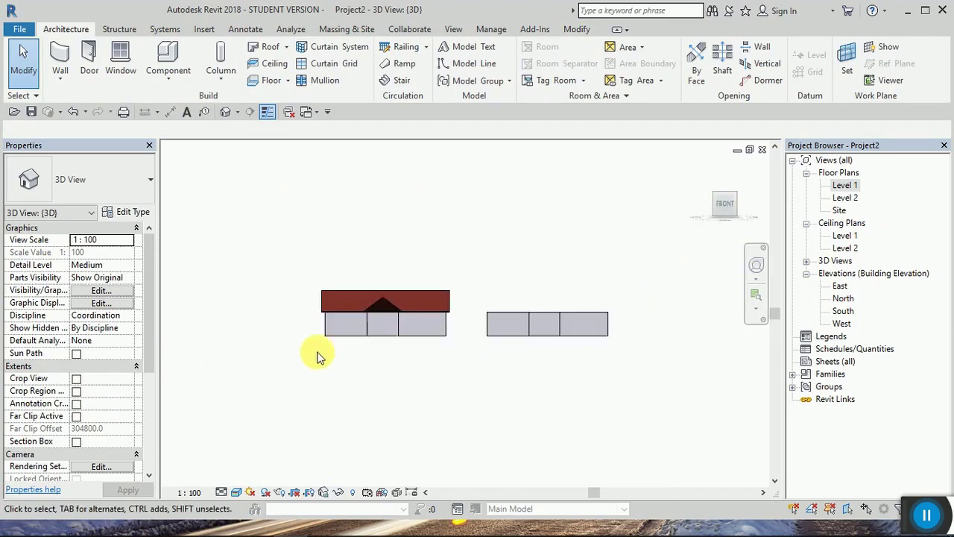
# Step: Attach the tops of the left house's walls to its roof with Attach Top/Base
pyautogui.scroll(3, 325, 336)
pyautogui.moveTo(699, 307); pyautogui.dragTo(298, 385)
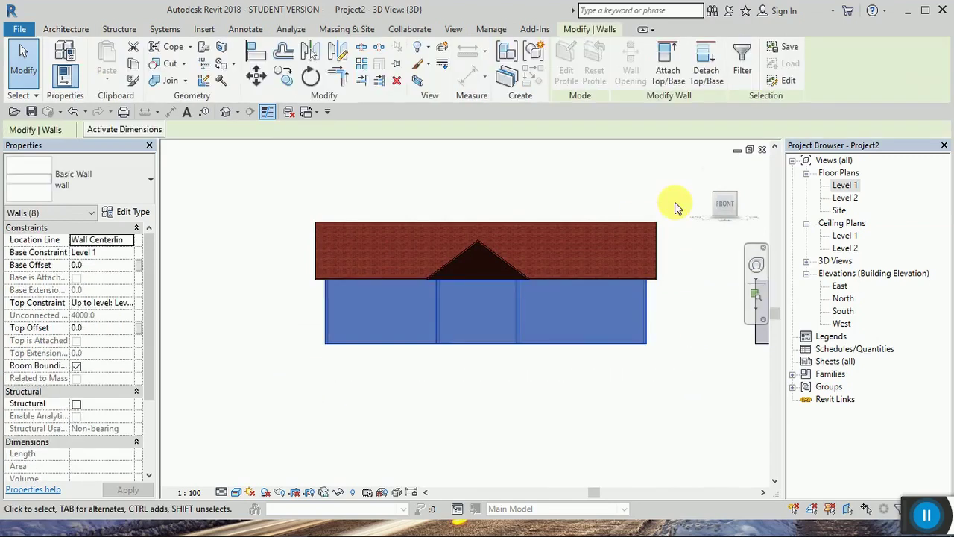
pyautogui.click(665, 59)
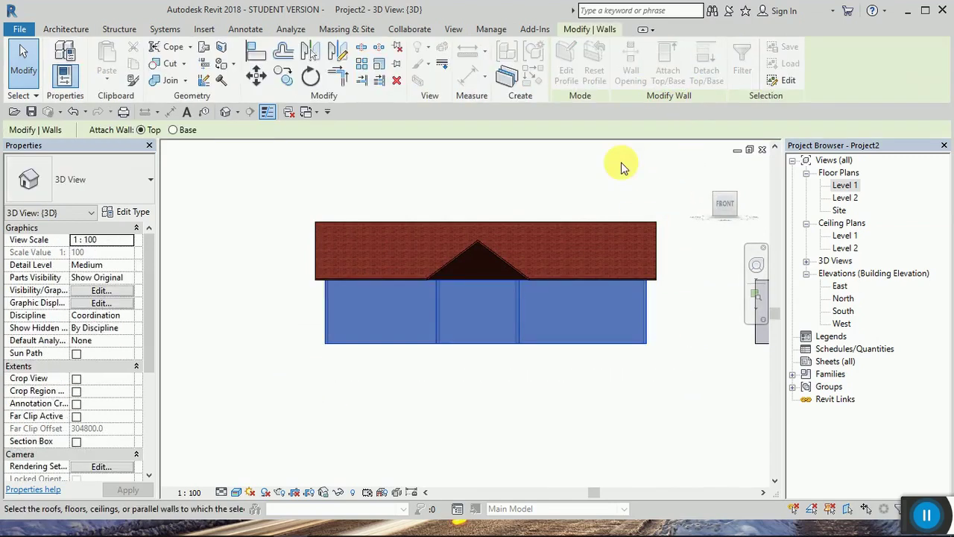
pyautogui.click(576, 244)
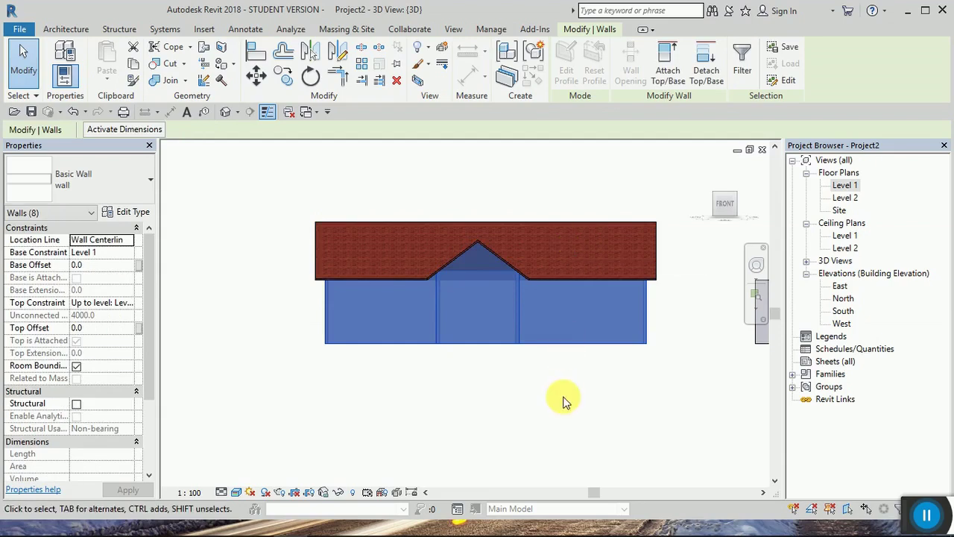
pyautogui.click(562, 400)
# Step: Orbit to inspect the roof, return to the Front view, and select the left house's roof
pyautogui.keyDown('shift'); pyautogui.moveTo(543, 405); pyautogui.dragTo(520, 203, button='middle'); pyautogui.keyUp('shift')
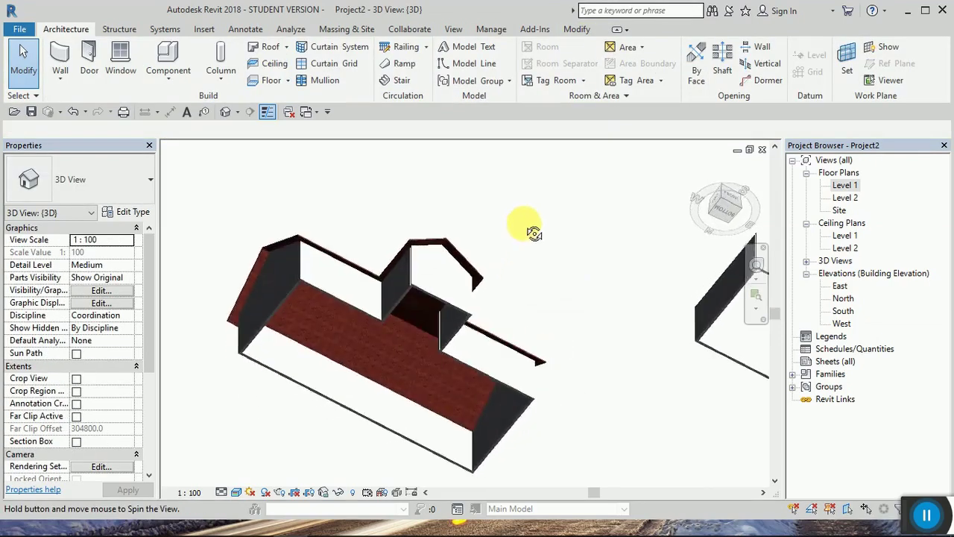
pyautogui.scroll(3, 277, 171)
pyautogui.scroll(3, 292, 184)
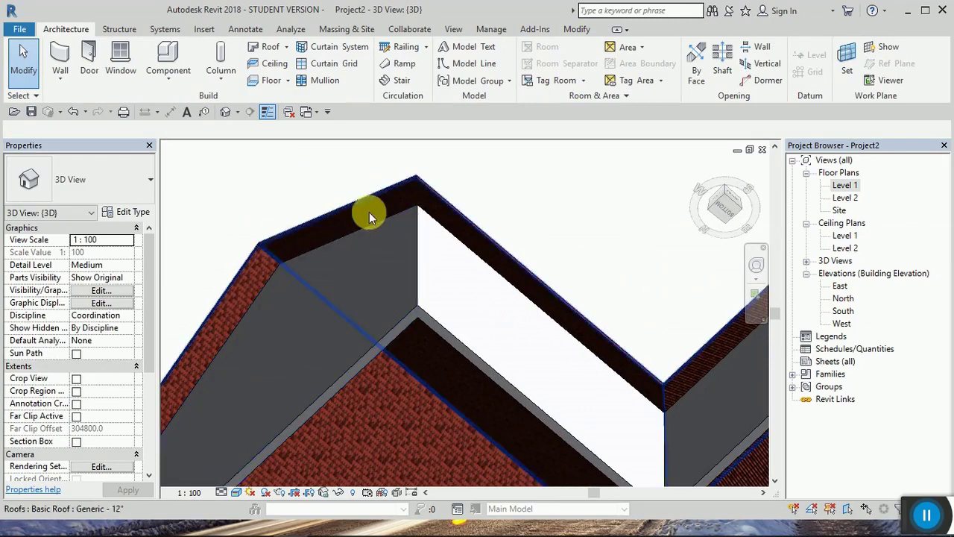
pyautogui.keyDown('shift'); pyautogui.moveTo(303, 239); pyautogui.dragTo(355, 230, button='middle'); pyautogui.keyUp('shift')
pyautogui.scroll(-3, 354, 230)
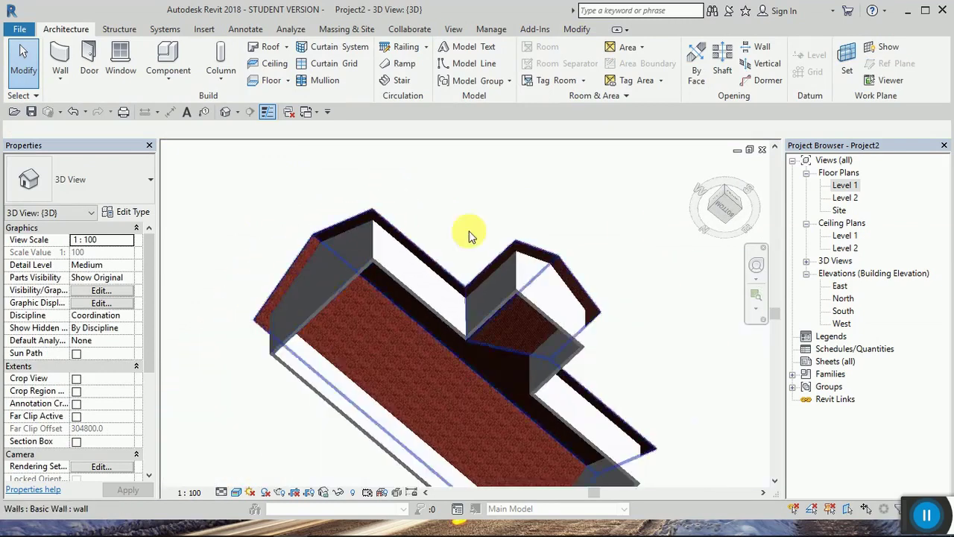
pyautogui.click(736, 201)
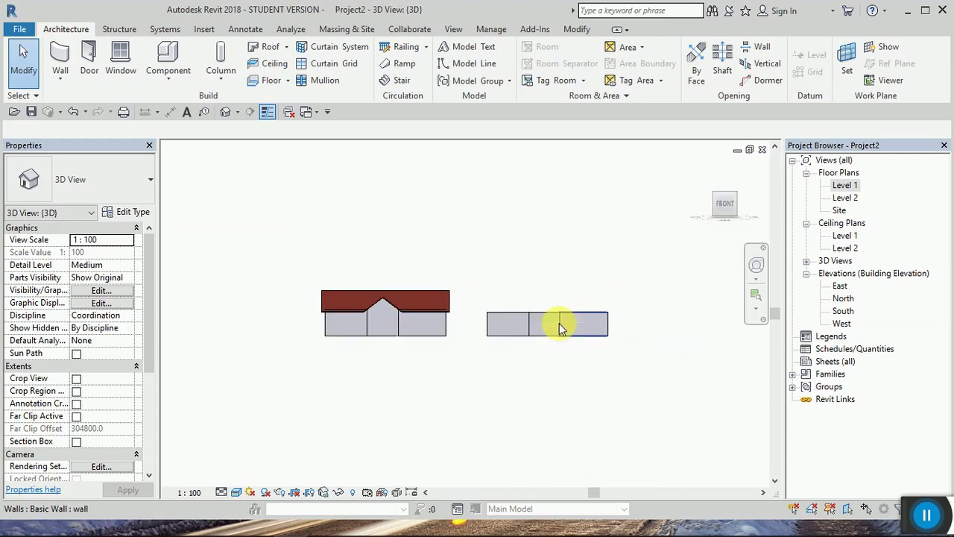
pyautogui.scroll(2, 330, 281)
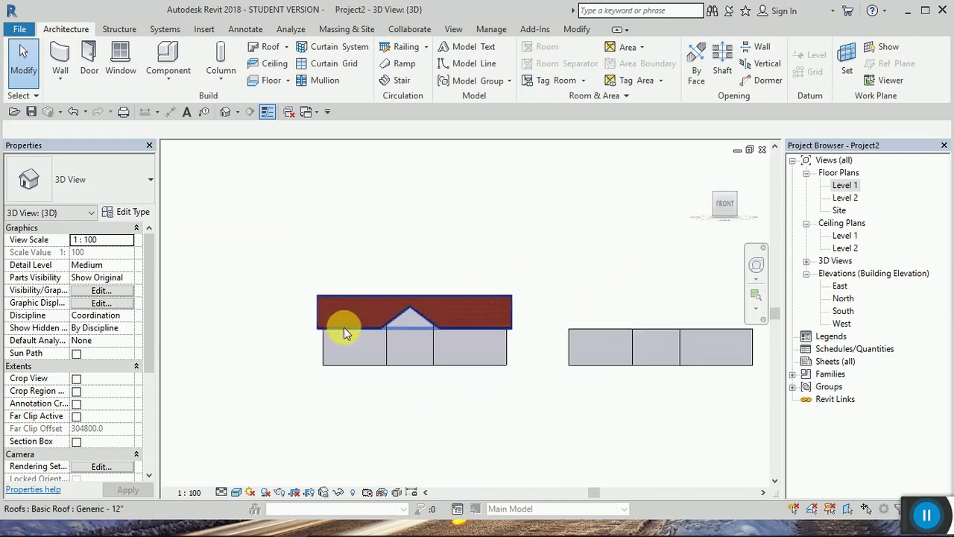
pyautogui.scroll(2, 344, 327)
pyautogui.click(366, 312)
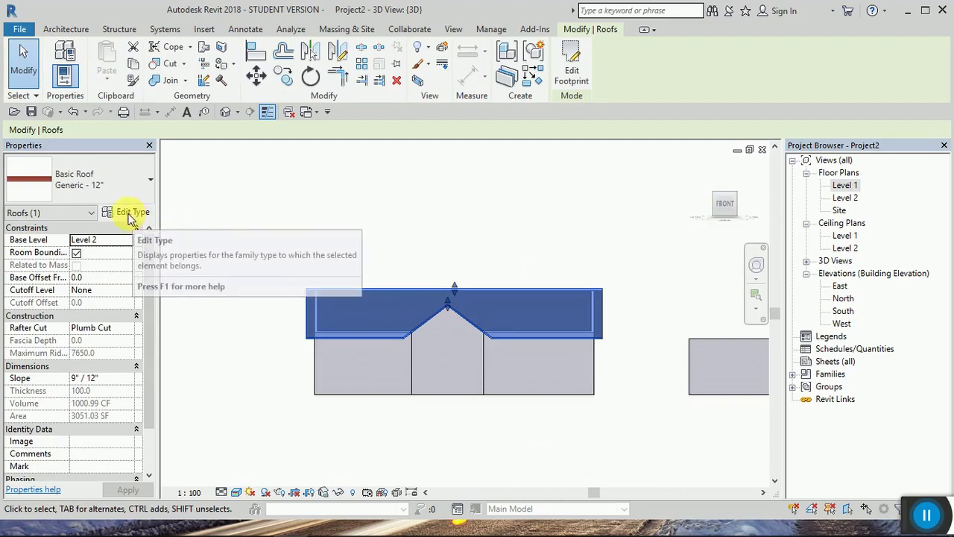
# Step: Copy the red-tiled roof and paste it Aligned to Selected Levels on Level 2
pyautogui.click(134, 66)
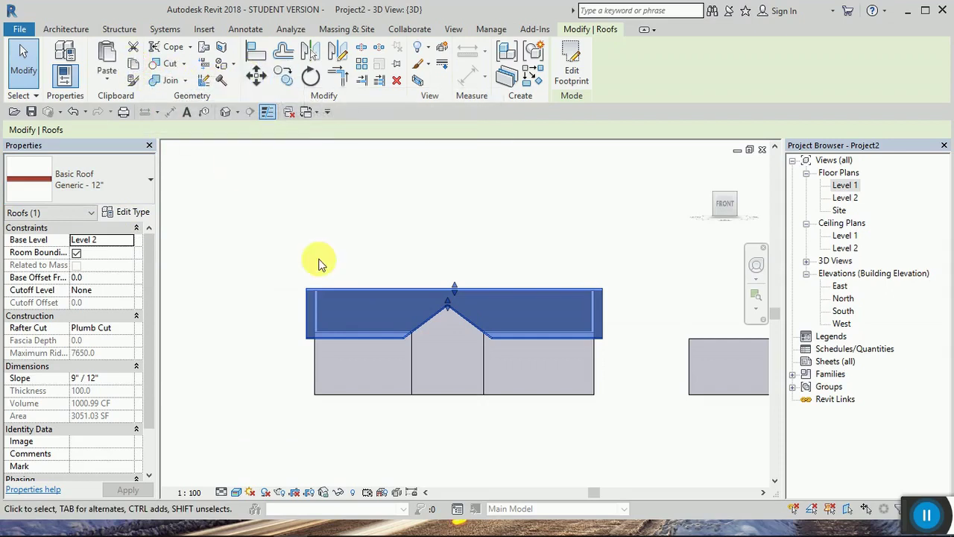
pyautogui.click(107, 77)
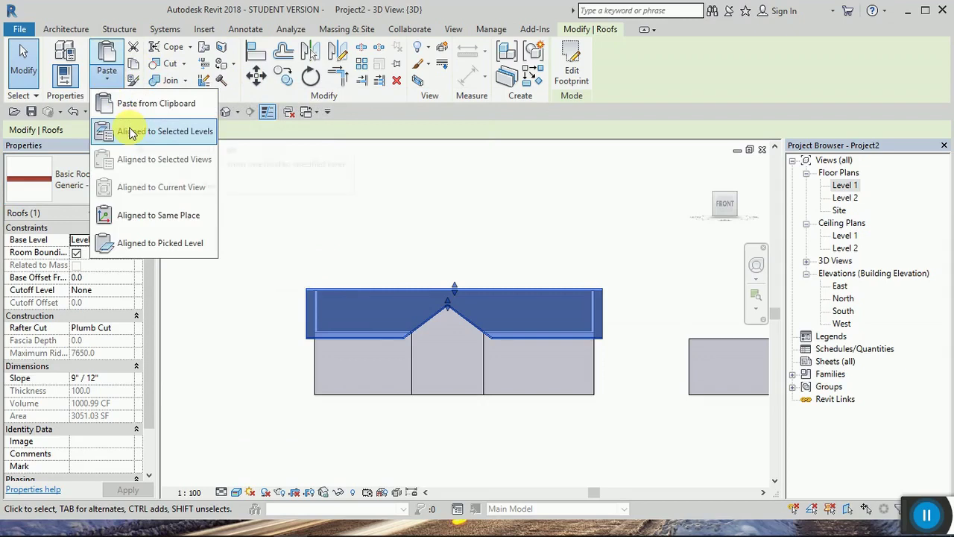
pyautogui.click(131, 132)
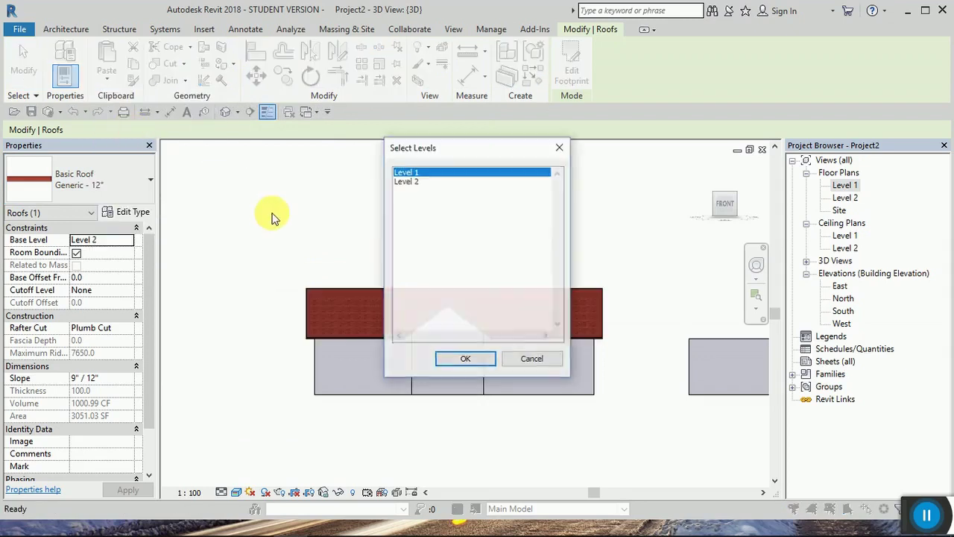
pyautogui.click(420, 182)
pyautogui.click(474, 357)
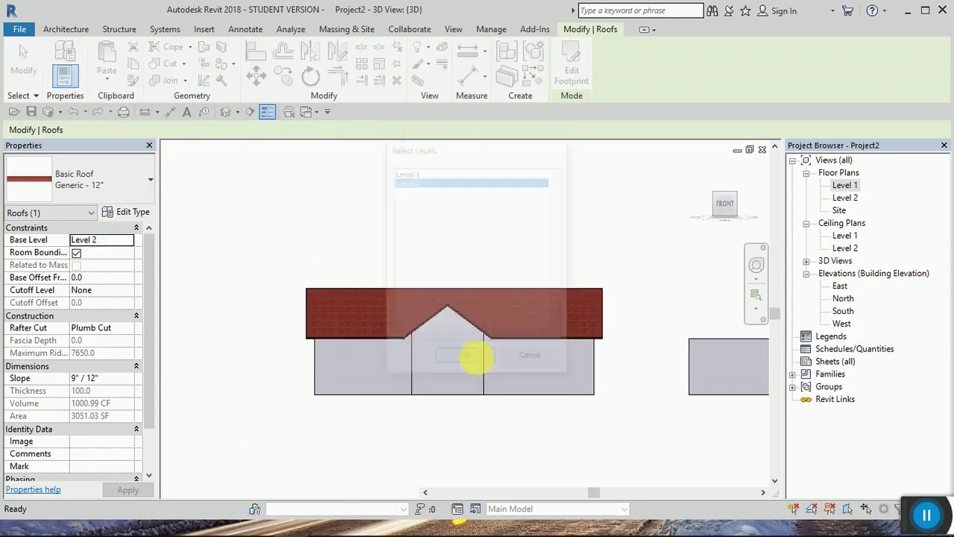
pyautogui.click(99, 279)
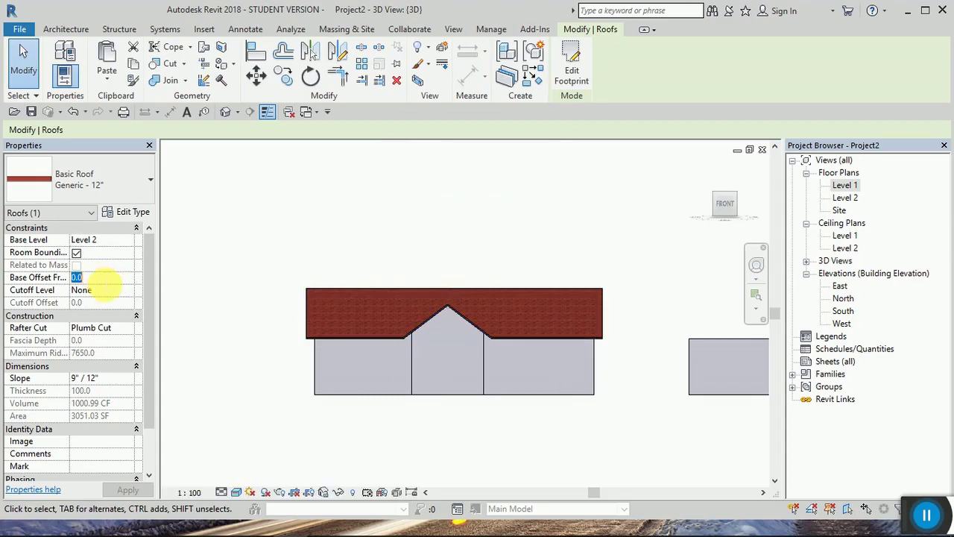
# Step: Set the pasted roof's Base Level to Level 1 with a 3980 Base Offset and apply
pyautogui.click(128, 241)
pyautogui.click(112, 253)
pyautogui.click(99, 278)
pyautogui.write('3980')
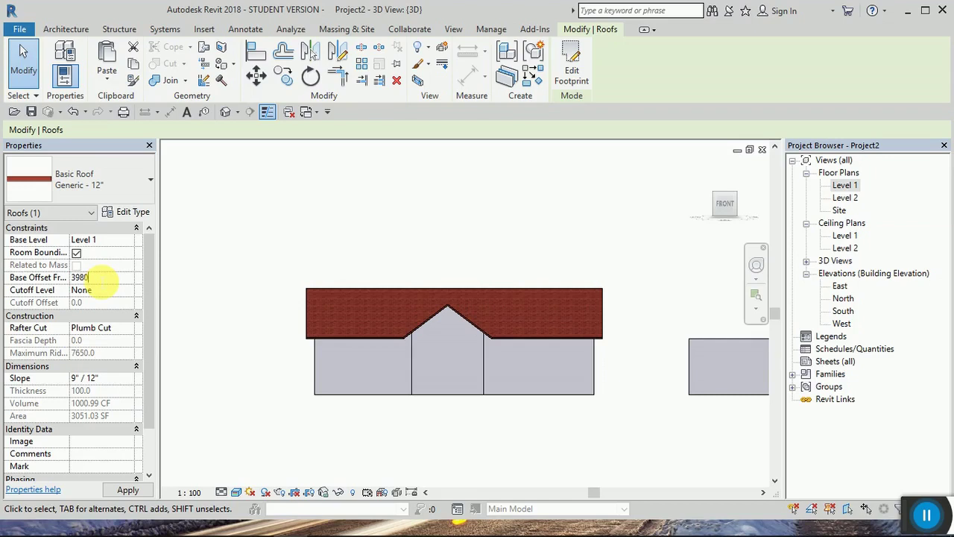
pyautogui.press('Return')
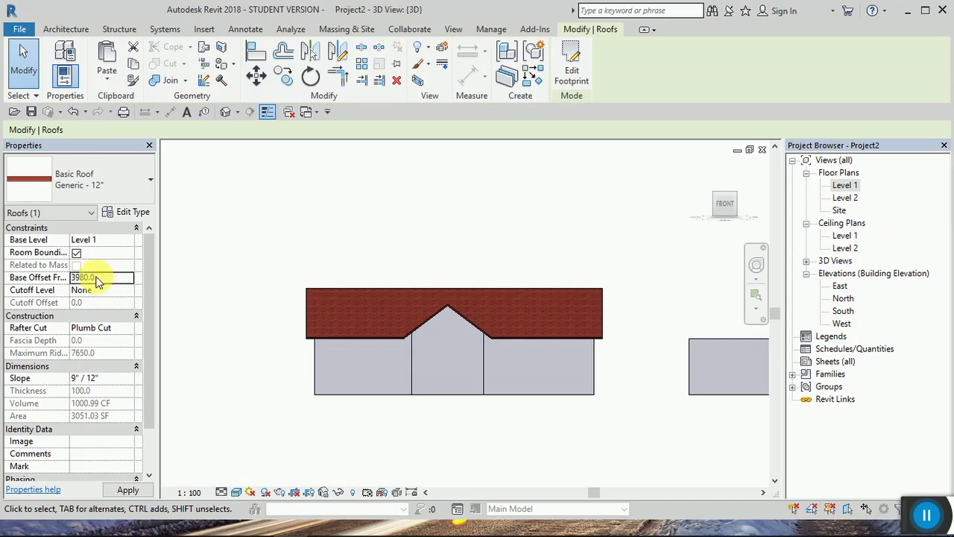
pyautogui.click(146, 489)
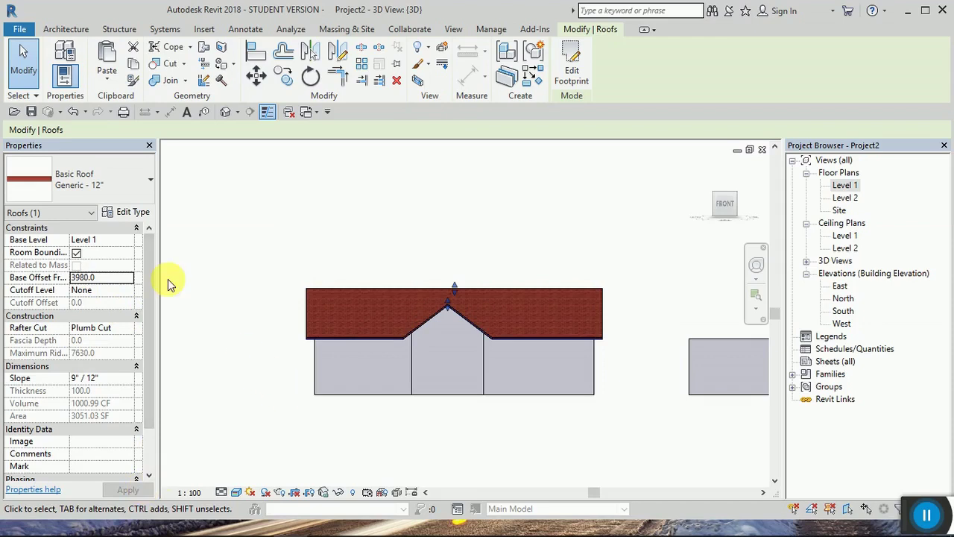
pyautogui.click(132, 214)
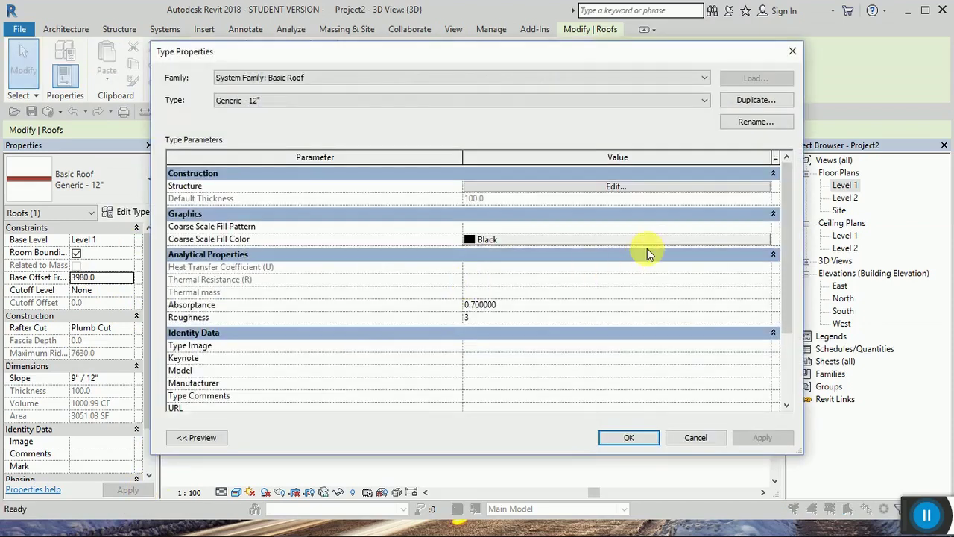
# Step: Duplicate the roof type under the new name 'roof 2'
pyautogui.click(751, 101)
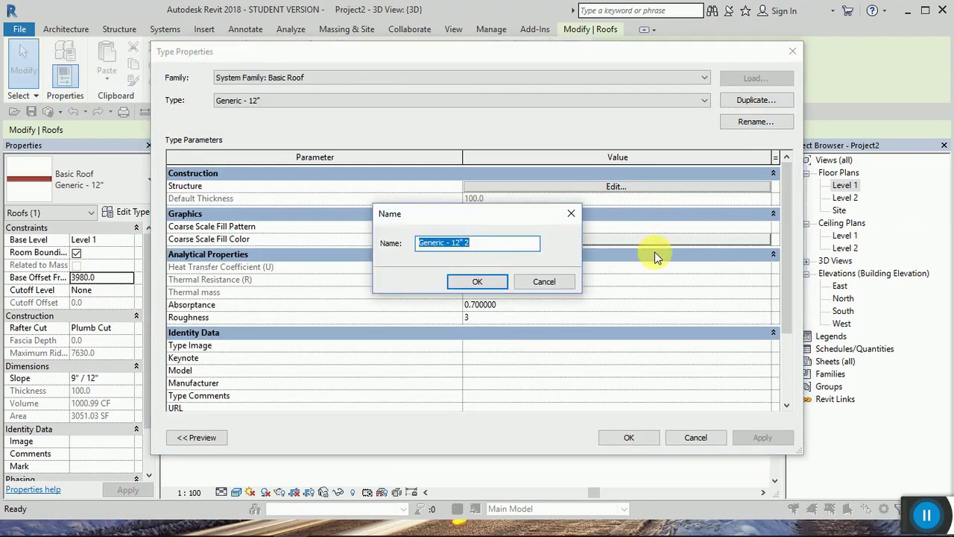
pyautogui.write('Red')
pyautogui.press('BackSpace')
pyautogui.press('BackSpace')
pyautogui.press('BackSpace')
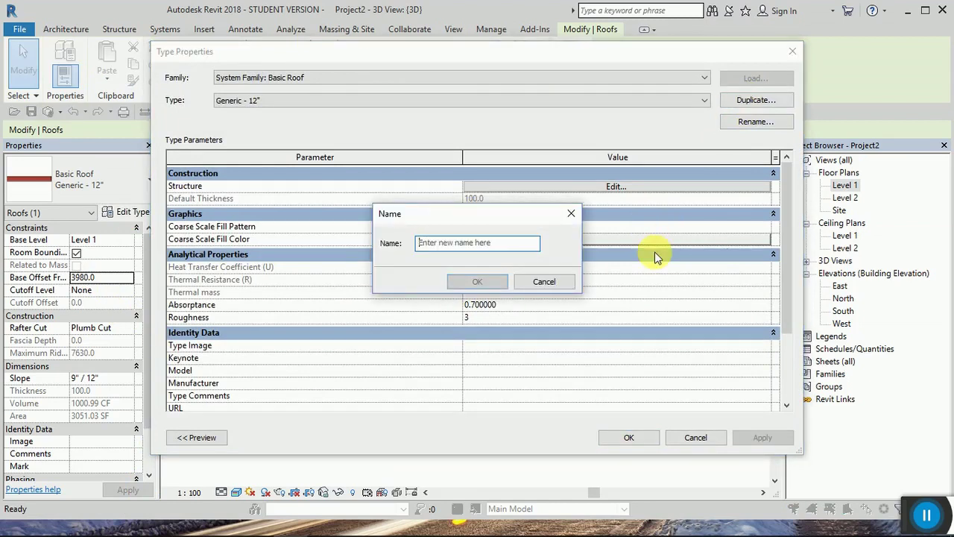
pyautogui.write('roof')
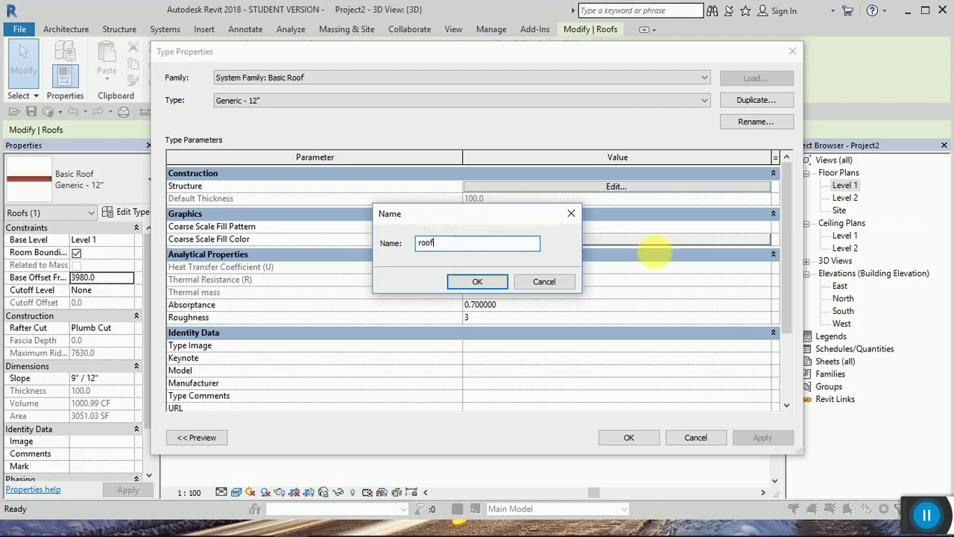
pyautogui.write(' 2')
pyautogui.click(488, 281)
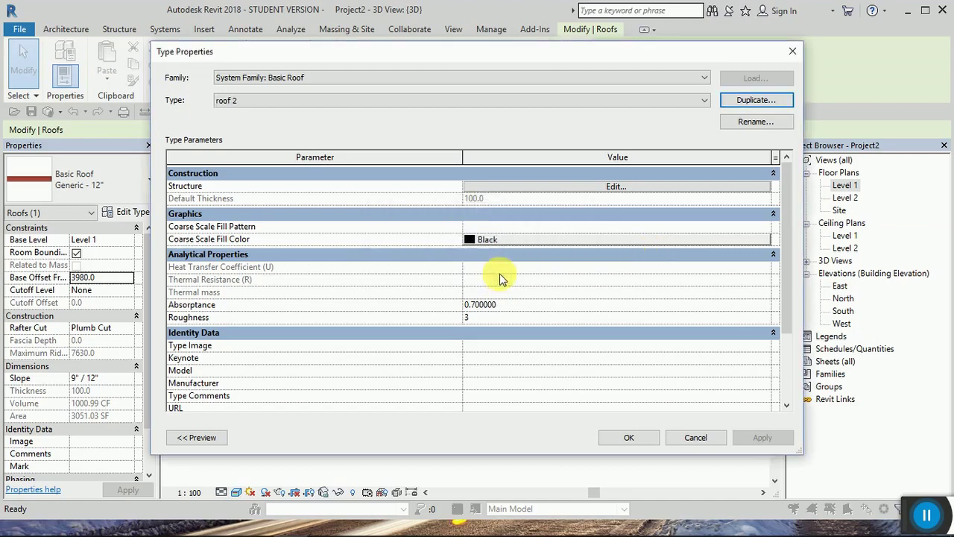
# Step: Set roof 2's structure layer thickness to 20 and confirm both dialogs
pyautogui.click(614, 187)
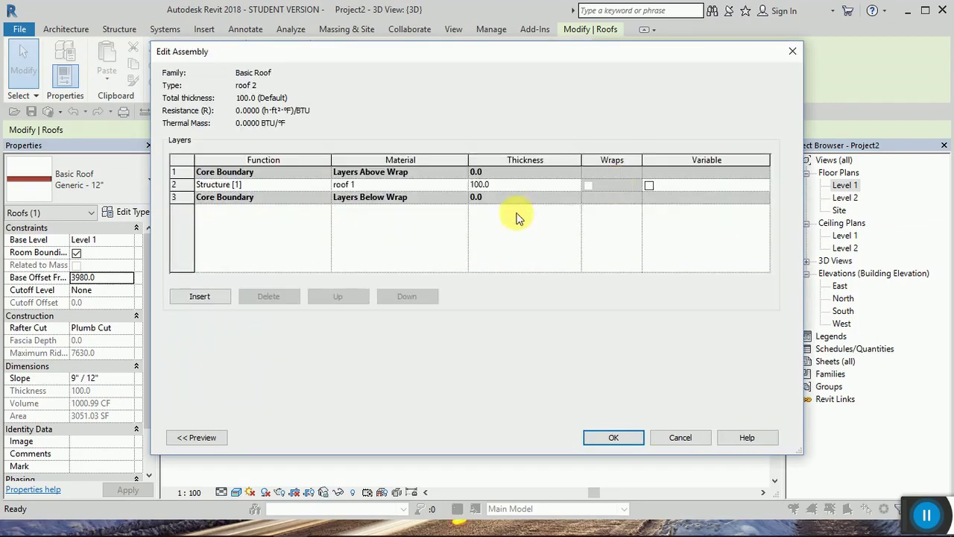
pyautogui.click(509, 187)
pyautogui.write('20')
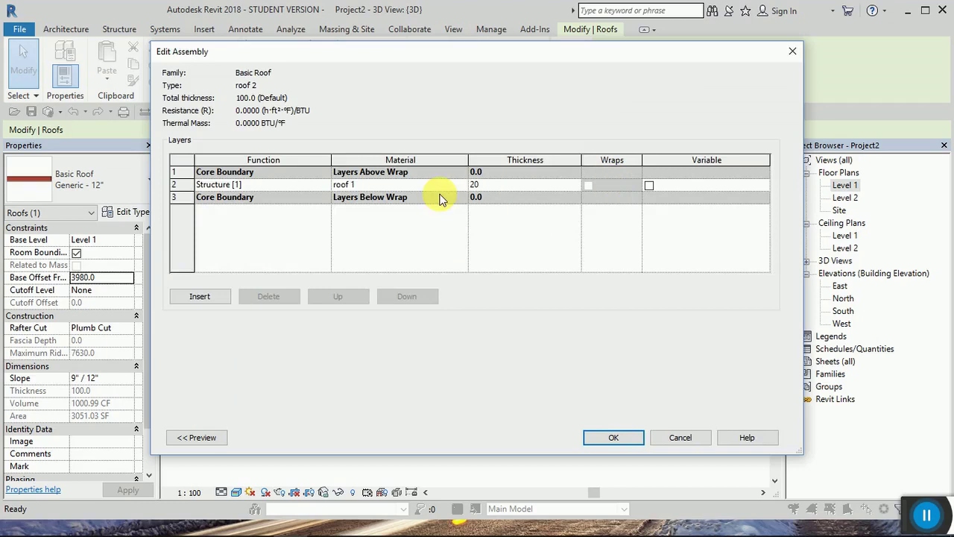
pyautogui.click(432, 184)
pyautogui.write('wall')
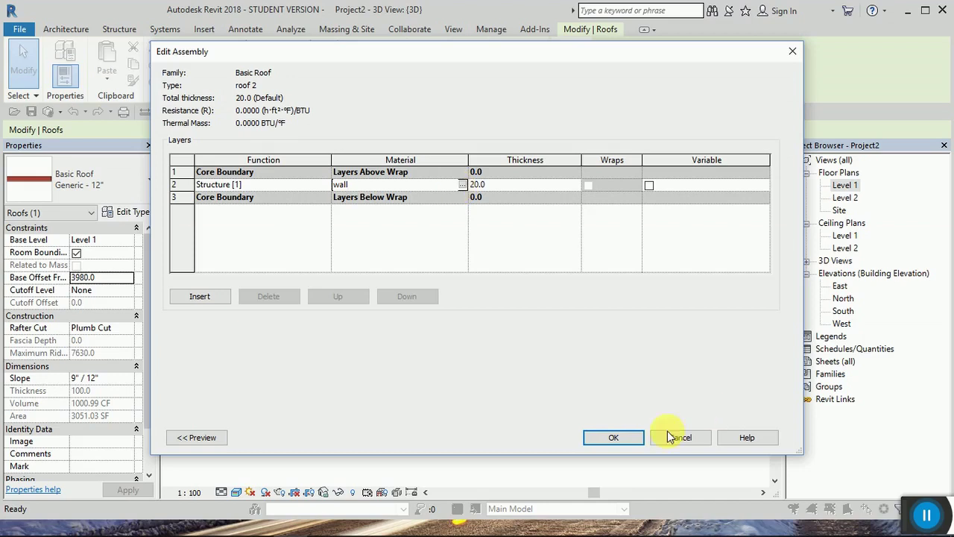
pyautogui.click(630, 439)
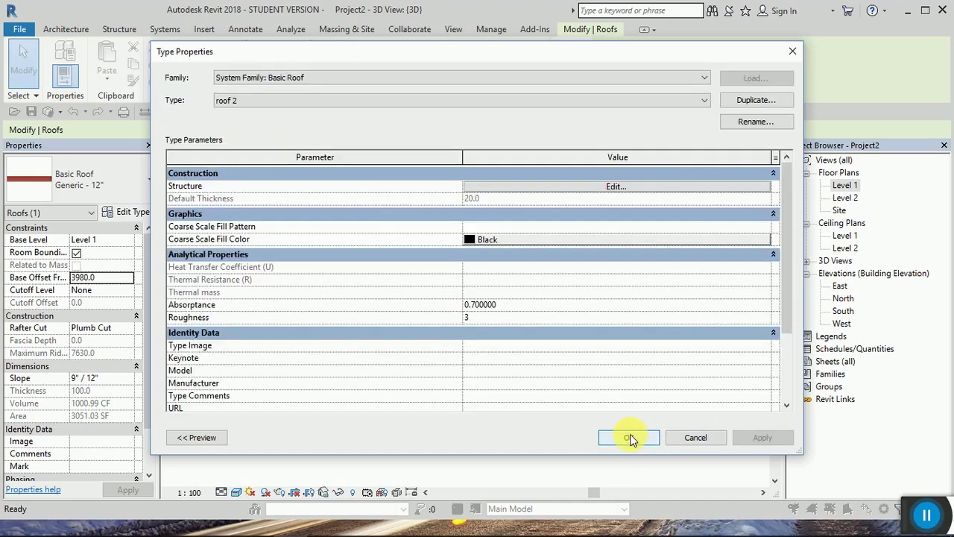
pyautogui.click(630, 438)
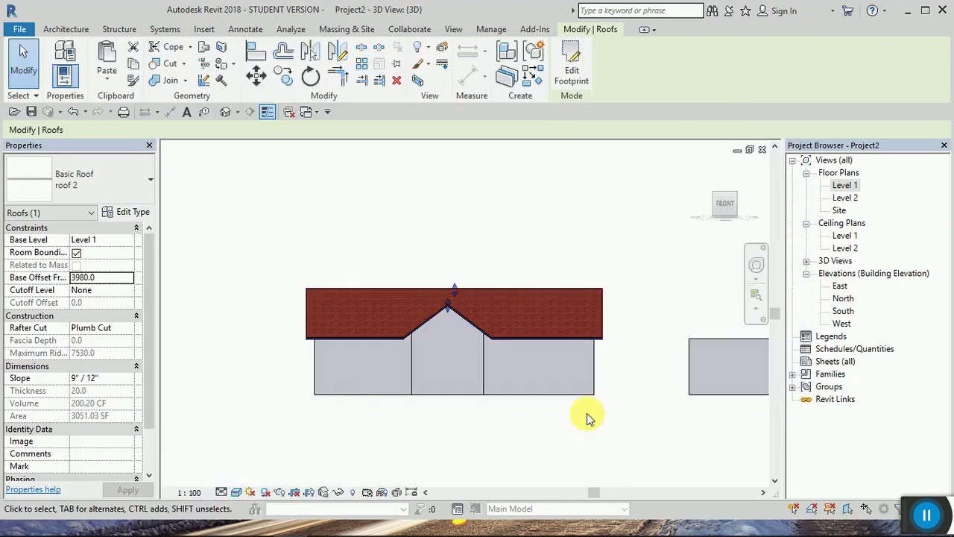
pyautogui.click(316, 445)
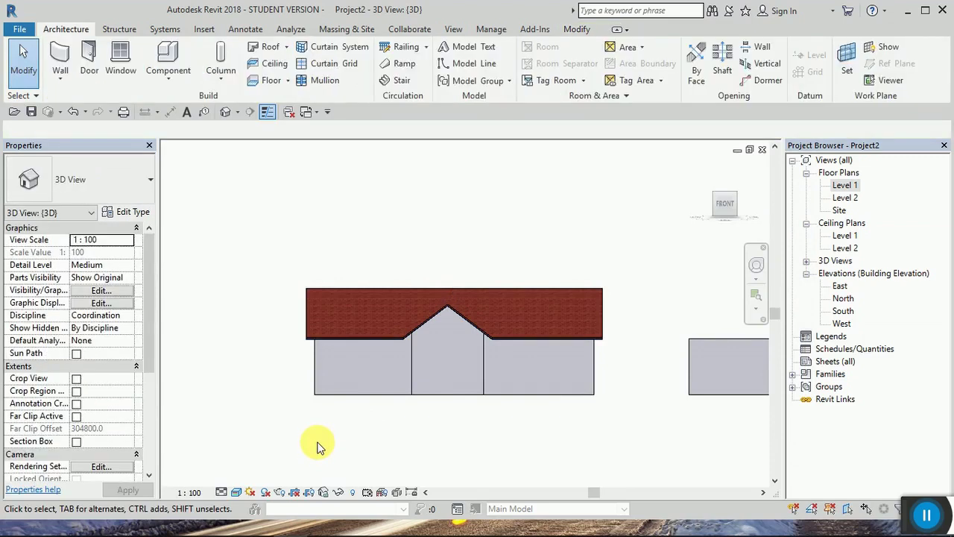
# Step: Orbit and zoom to view both houses and their roofs from below
pyautogui.moveTo(319, 444)
pyautogui.keyDown('shift'); pyautogui.mouseDown(button='middle')
pyautogui.moveTo(392, 264)
pyautogui.moveTo(390, 213)
pyautogui.moveTo(420, 181)
pyautogui.moveTo(379, 238)
pyautogui.moveTo(344, 178)
pyautogui.mouseUp(button='middle'); pyautogui.keyUp('shift')
pyautogui.scroll(2, 345, 179)
pyautogui.scroll(3, 307, 288)
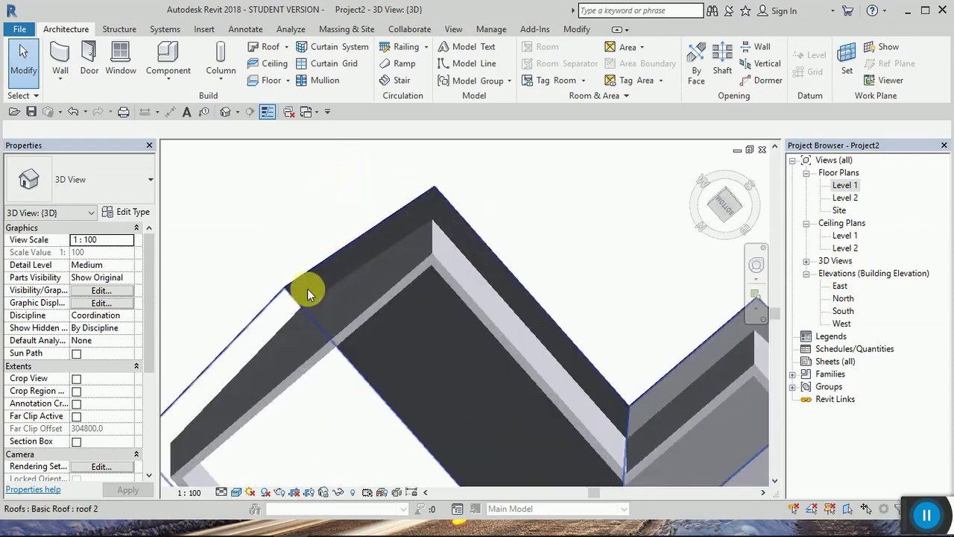
pyautogui.scroll(-3, 564, 351)
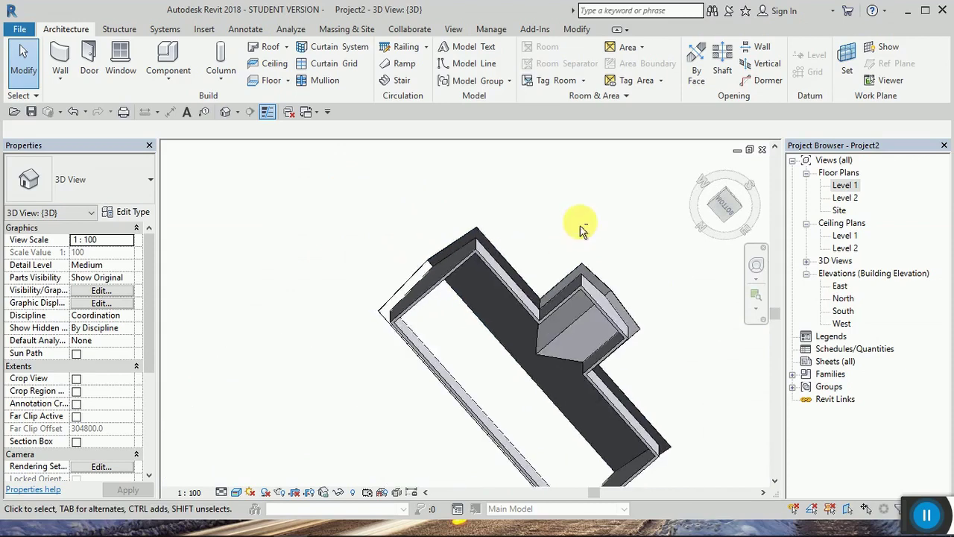
# Step: Return to the Front view, then open and zoom into the Level 1 floor plan
pyautogui.keyDown('shift'); pyautogui.moveTo(579, 220); pyautogui.dragTo(486, 302, button='middle'); pyautogui.keyUp('shift')
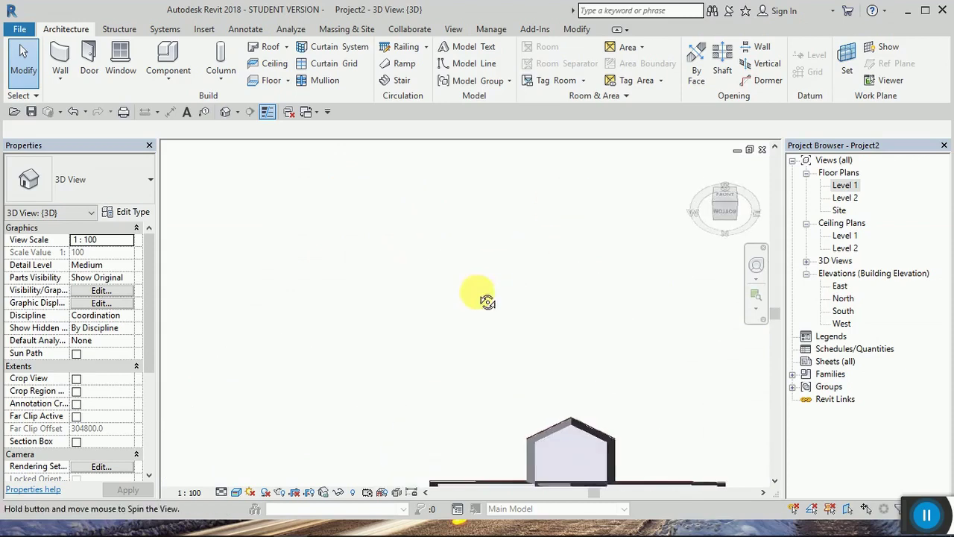
pyautogui.click(723, 202)
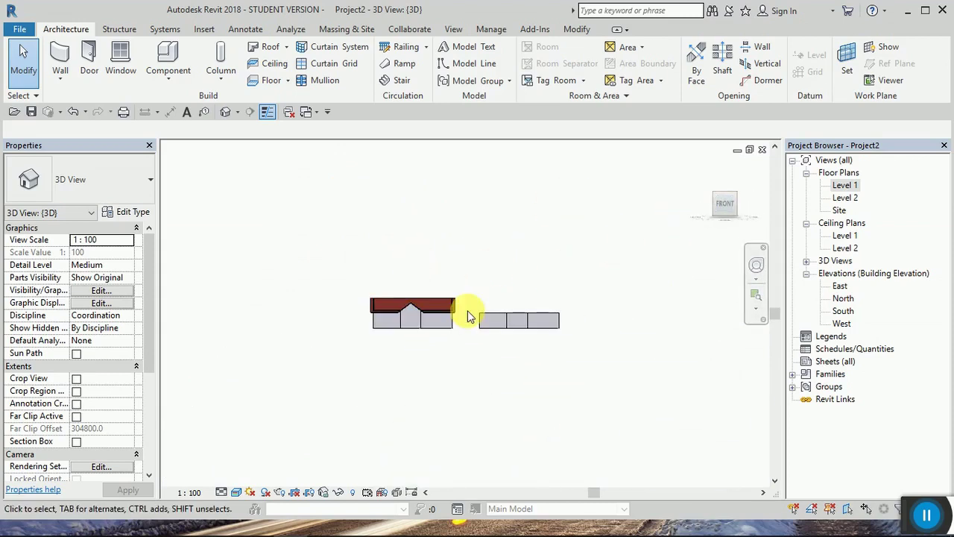
pyautogui.scroll(3, 467, 310)
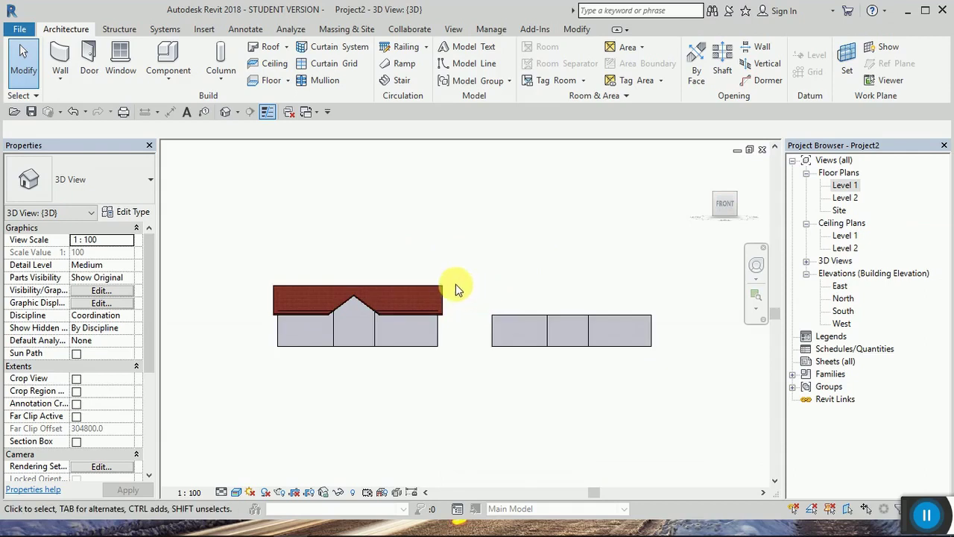
pyautogui.scroll(1, 359, 329)
pyautogui.scroll(-2, 321, 320)
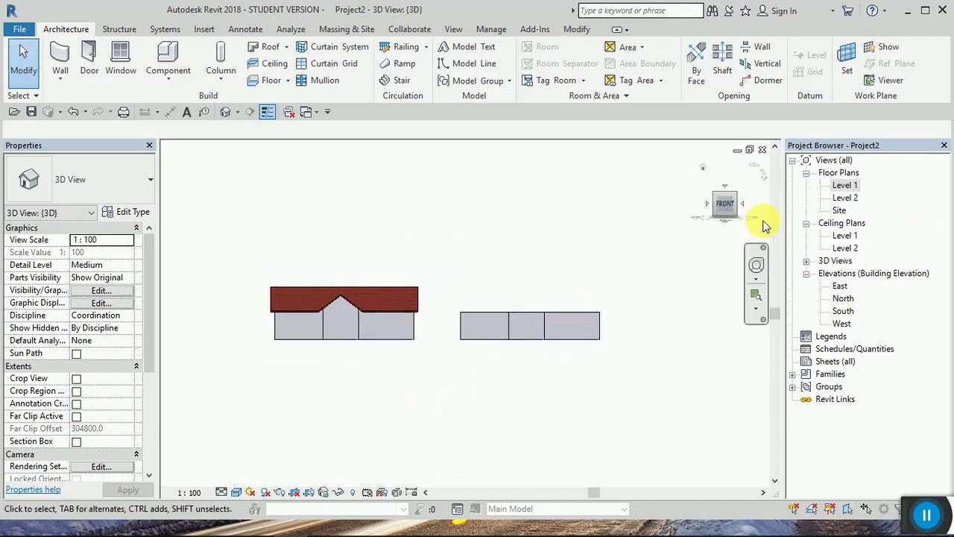
pyautogui.doubleClick(844, 185)
pyautogui.scroll(2, 611, 352)
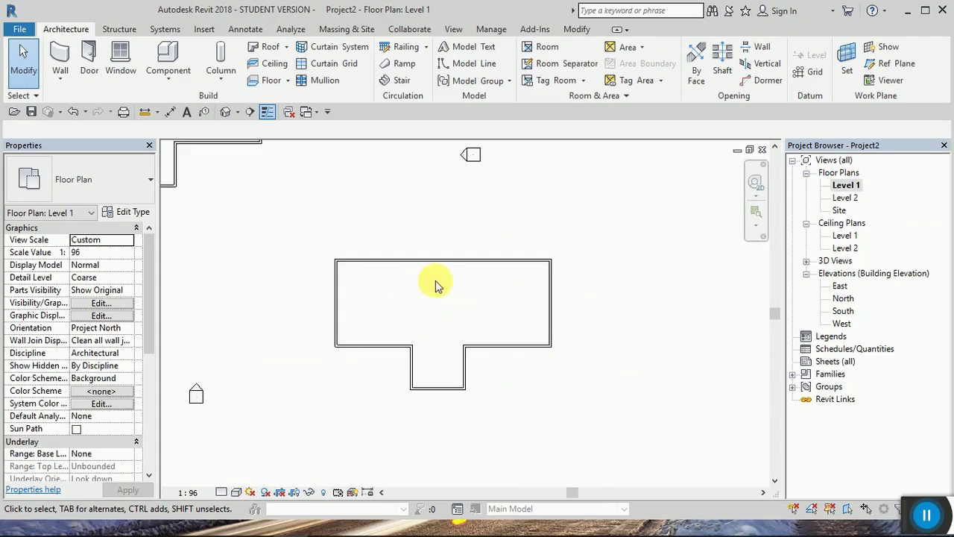
# Step: Start a roof by footprint and sketch two rectangles, offset 600, around the main walls and front wing
pyautogui.click(270, 47)
pyautogui.click(470, 296)
pyautogui.press('r')
pyautogui.press('c')
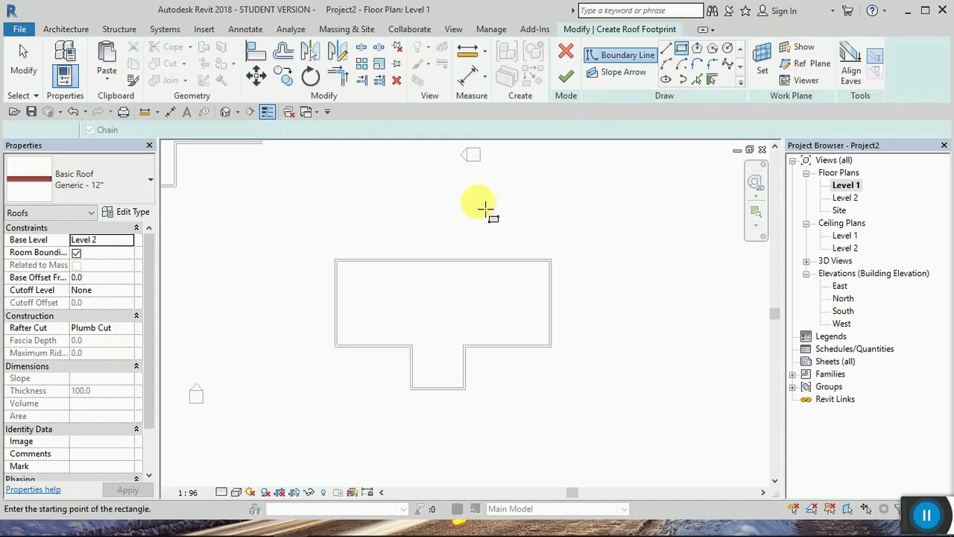
pyautogui.write('60')
pyautogui.scroll(2, 320, 256)
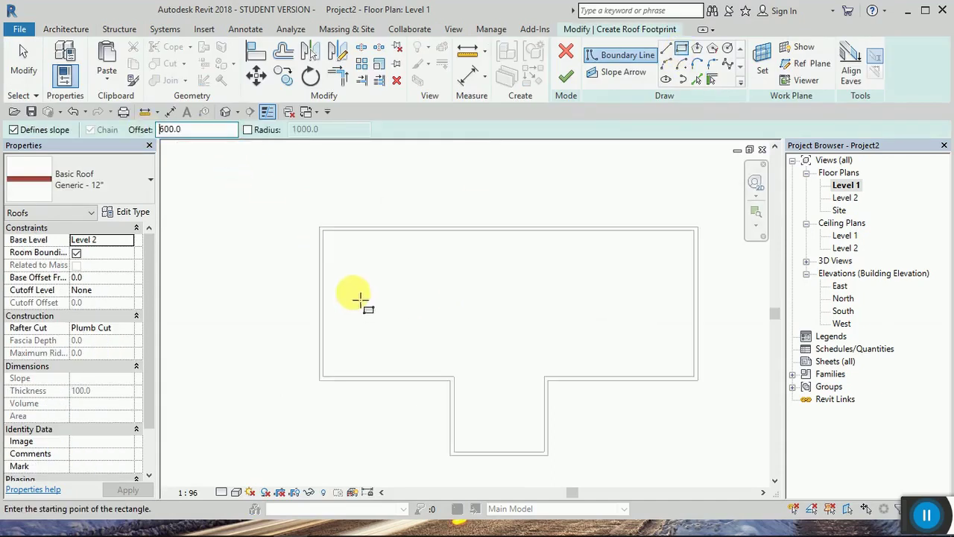
pyautogui.click(319, 222)
pyautogui.moveTo(716, 373)
pyautogui.mouseDown(button='middle')
pyautogui.moveTo(555, 337)
pyautogui.moveTo(373, 260)
pyautogui.mouseUp(button='middle')
pyautogui.click(555, 338)
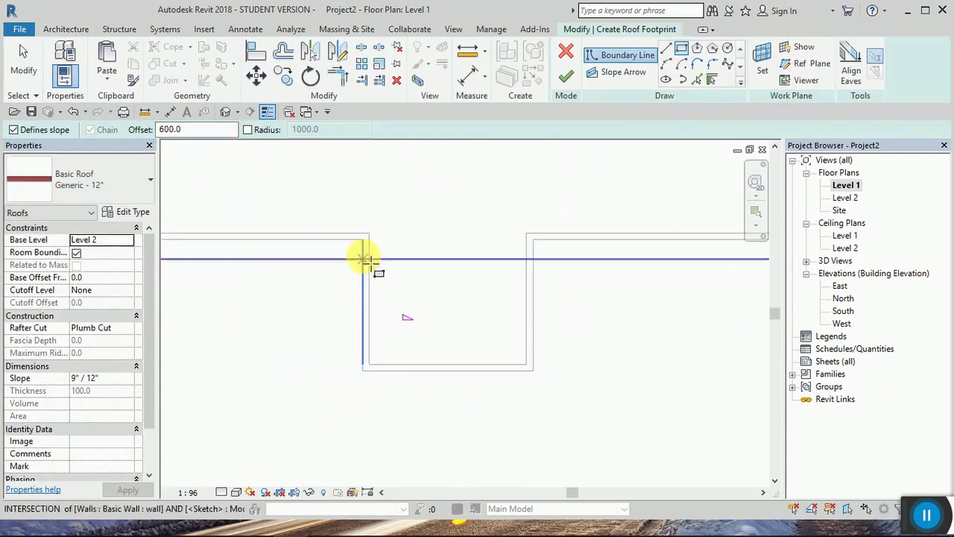
pyautogui.click(365, 240)
pyautogui.click(532, 372)
pyautogui.press('Escape')
pyautogui.press('Escape')
# Step: Delete the overlapping top sketch line and trim the remaining footprint lines into clean corners
pyautogui.click(458, 221)
pyautogui.press('Delete')
pyautogui.click(361, 47)
pyautogui.press('t')
pyautogui.press('r')
pyautogui.click(552, 309)
pyautogui.click(581, 259)
pyautogui.click(342, 316)
pyautogui.click(330, 260)
pyautogui.press('Escape')
# Step: Uncheck Defines Slope on the footprint's left edge and open the roof type properties
pyautogui.click(344, 388)
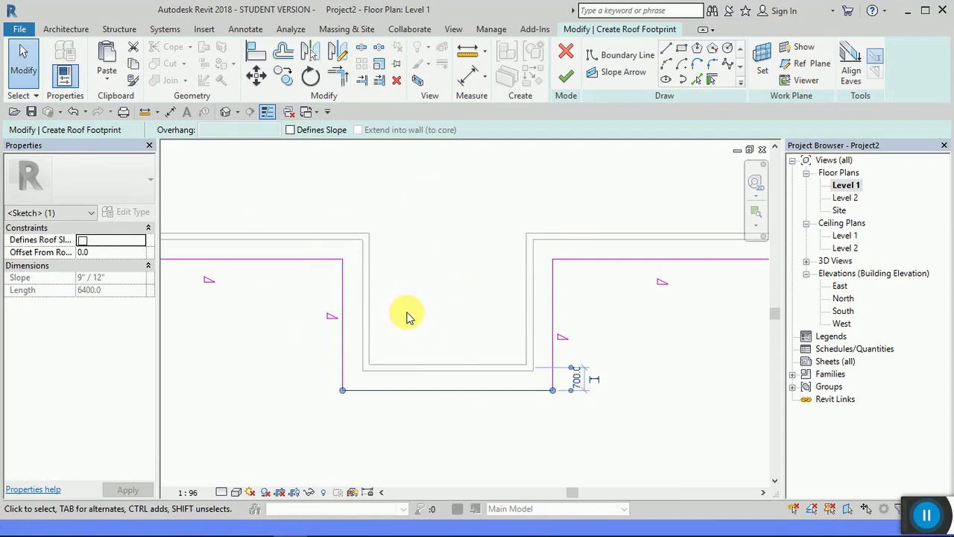
pyautogui.scroll(-3, 405, 320)
pyautogui.click(462, 187)
pyautogui.press('Escape')
pyautogui.moveTo(256, 170); pyautogui.dragTo(322, 330)
pyautogui.click(290, 130)
pyautogui.click(607, 380)
pyautogui.scroll(-1, 507, 417)
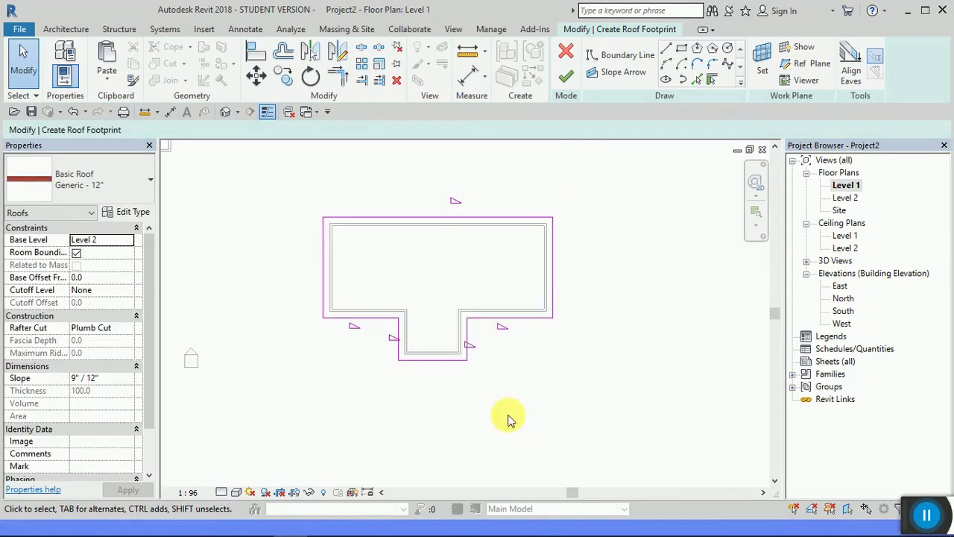
pyautogui.click(126, 214)
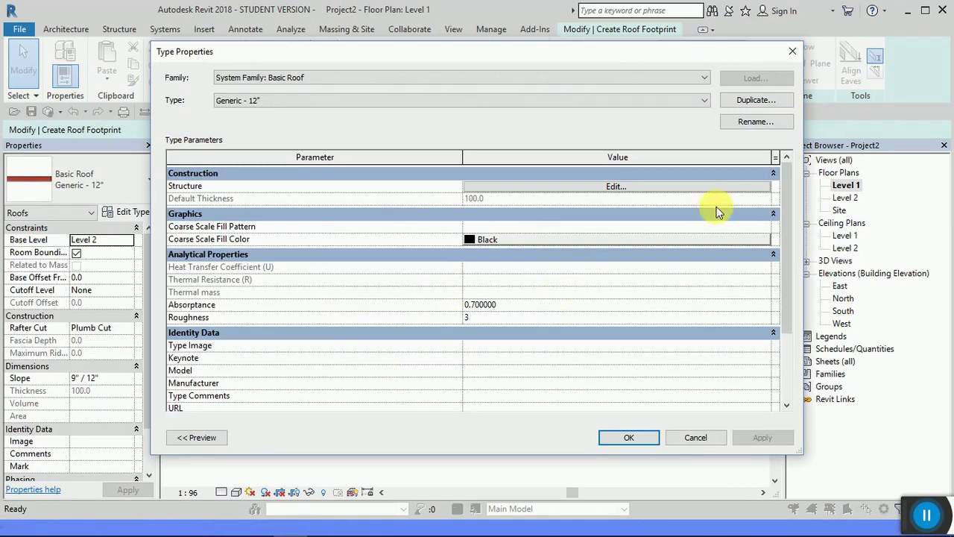
# Step: Duplicate the roof type as 'roof 3' and open its Structure layers for editing
pyautogui.click(756, 100)
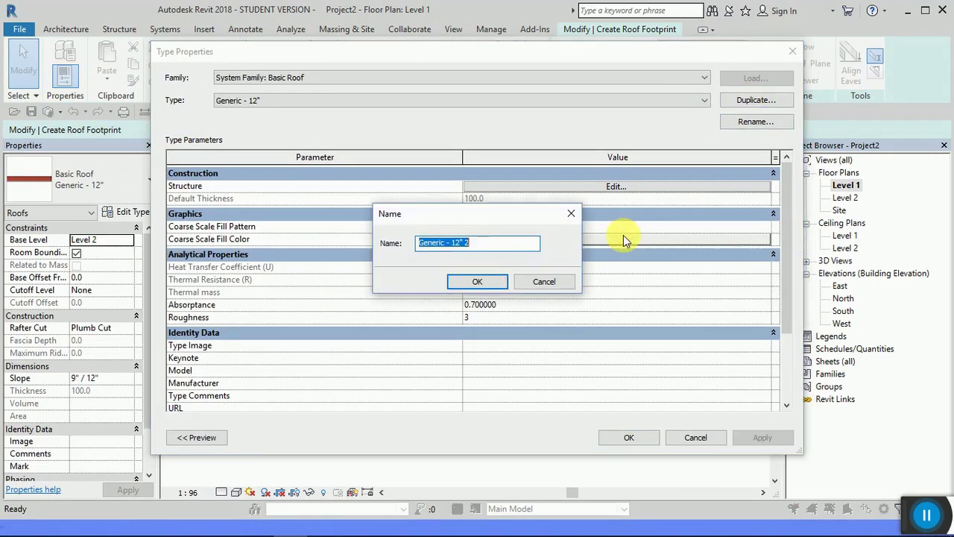
pyautogui.write('roo')
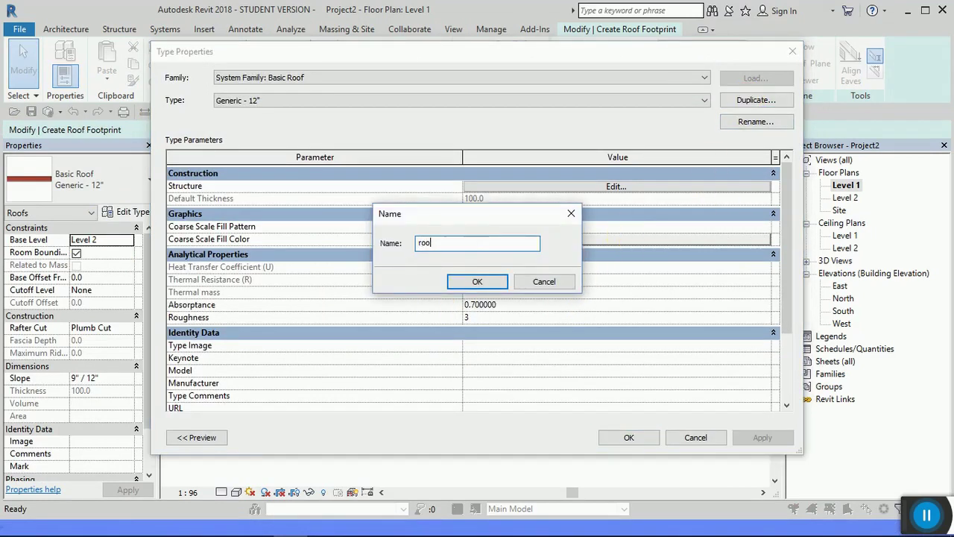
pyautogui.write('f 3')
pyautogui.click(496, 282)
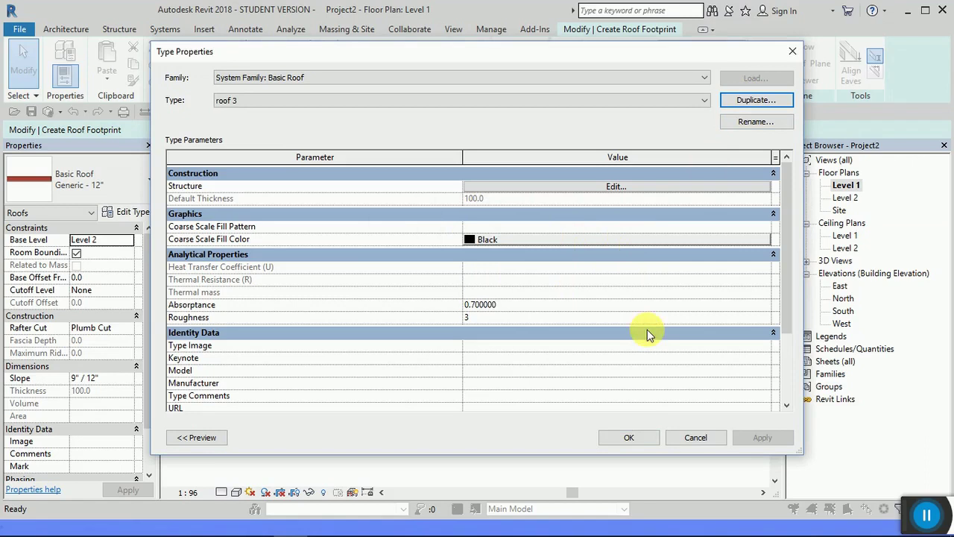
pyautogui.click(643, 188)
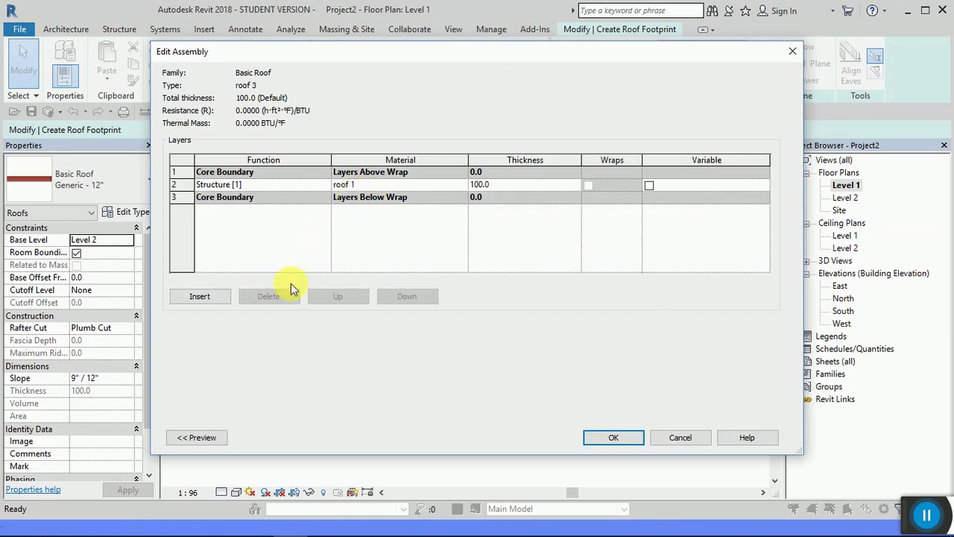
# Step: Insert a layer into roof 3, making roof 1 90 thick and the new wall-material layer 10 thick
pyautogui.click(220, 298)
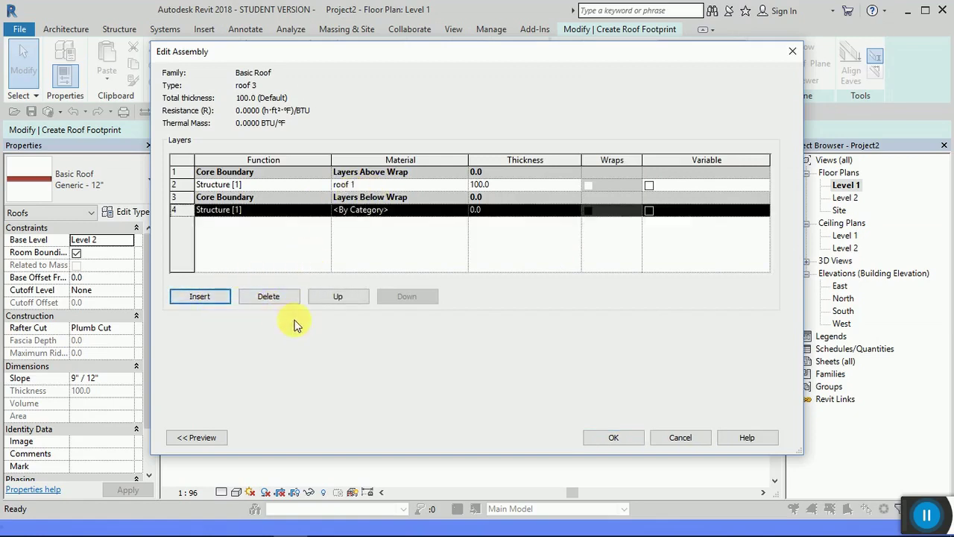
pyautogui.click(325, 297)
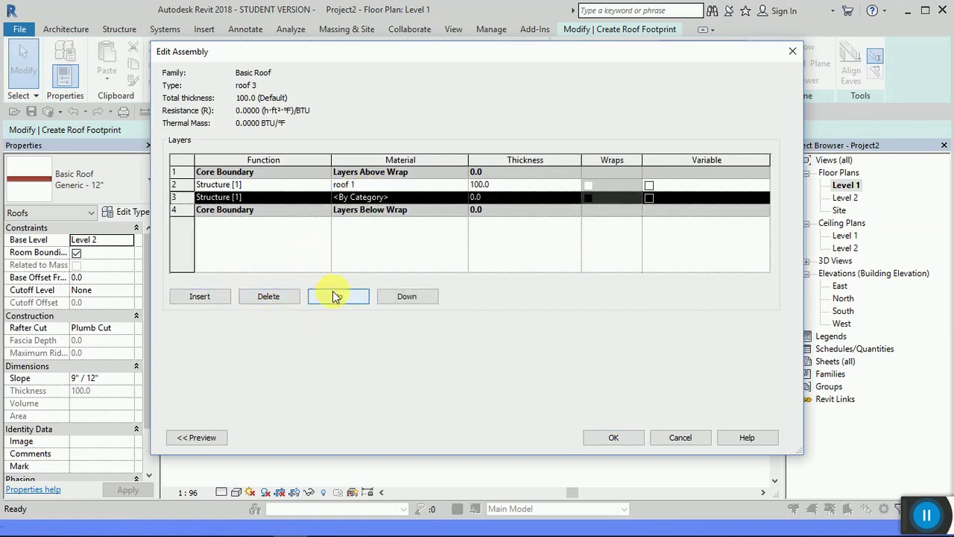
pyautogui.click(495, 186)
pyautogui.moveTo(496, 186); pyautogui.dragTo(474, 186)
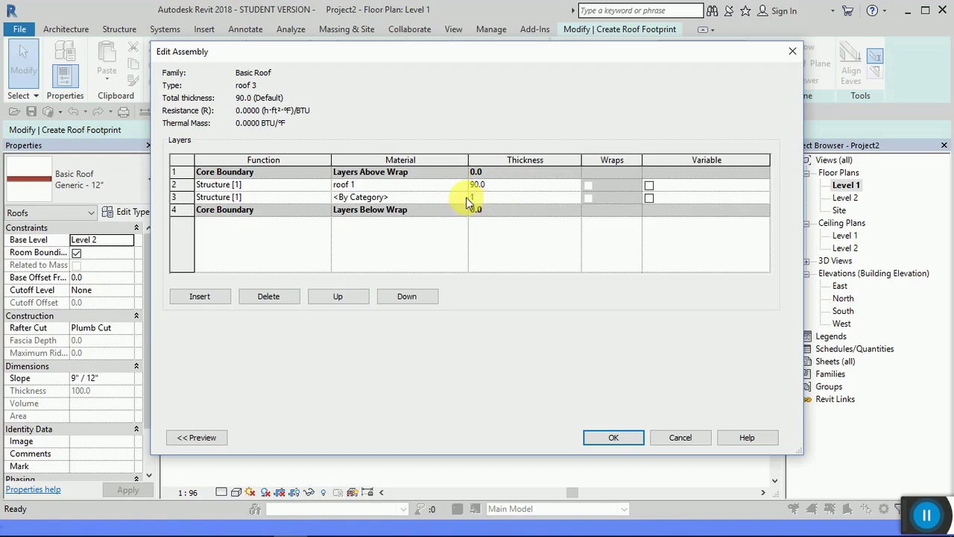
pyautogui.write('0.0')
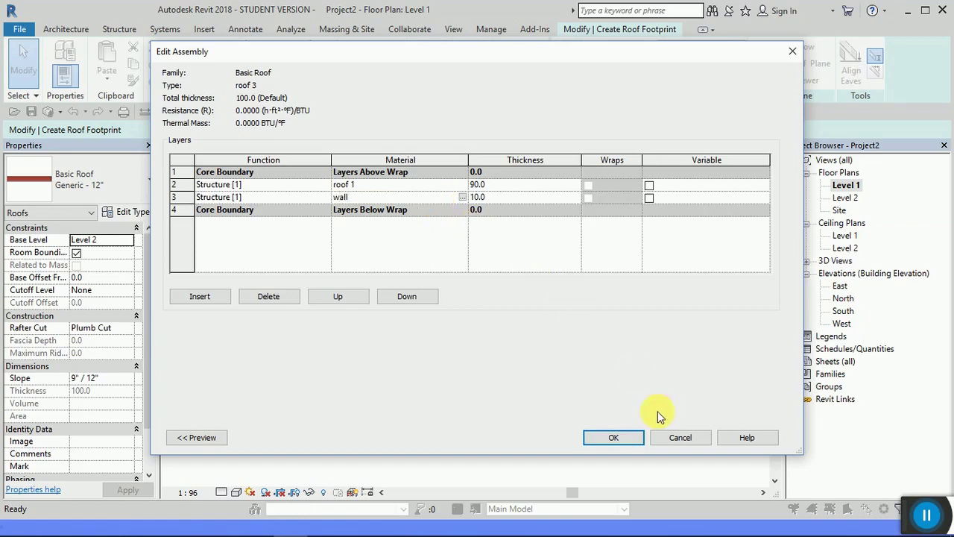
pyautogui.click(614, 437)
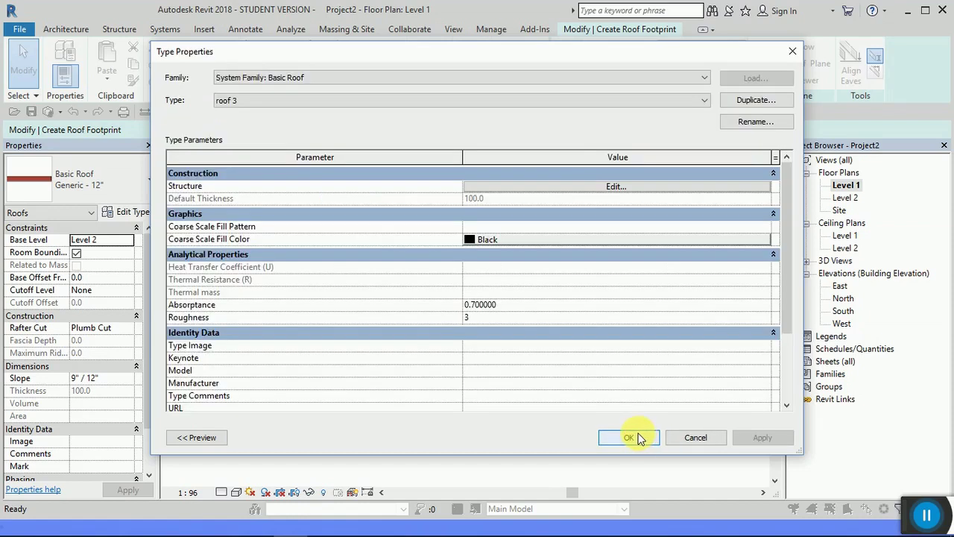
pyautogui.click(637, 438)
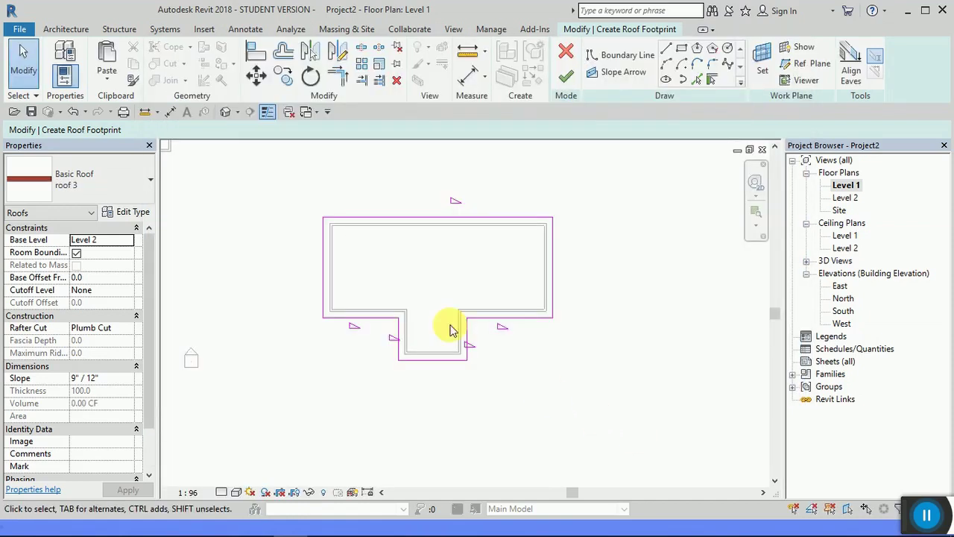
# Step: Finish the footprint to create the second roof and inspect both houses in 3D
pyautogui.click(567, 77)
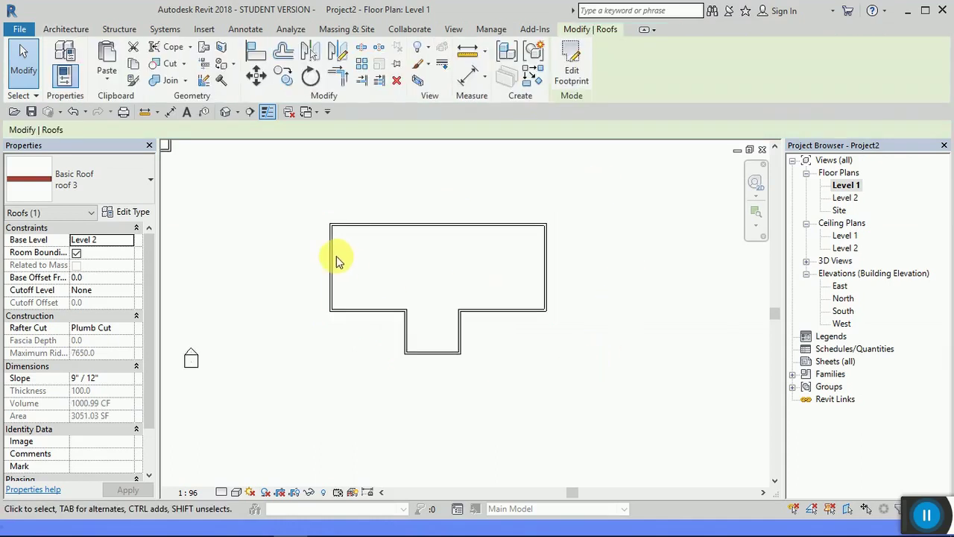
pyautogui.click(223, 113)
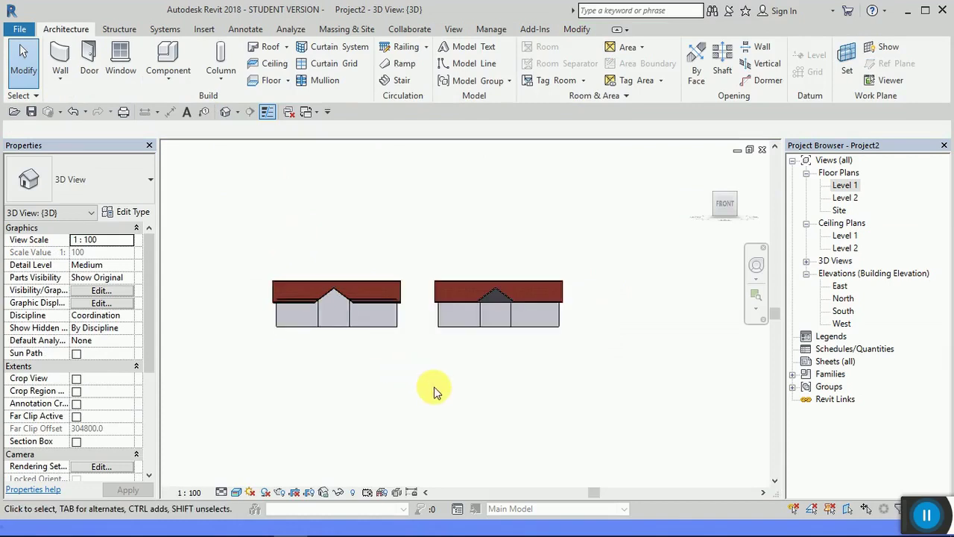
pyautogui.keyDown('shift'); pyautogui.moveTo(619, 398); pyautogui.dragTo(589, 265, button='middle'); pyautogui.keyUp('shift')
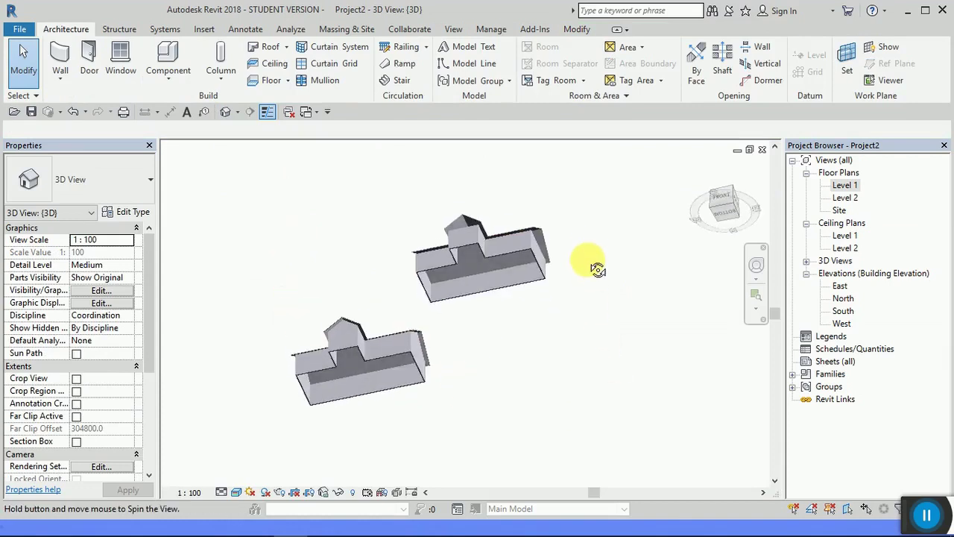
pyautogui.keyDown('shift'); pyautogui.moveTo(570, 362); pyautogui.dragTo(545, 203, button='middle'); pyautogui.keyUp('shift')
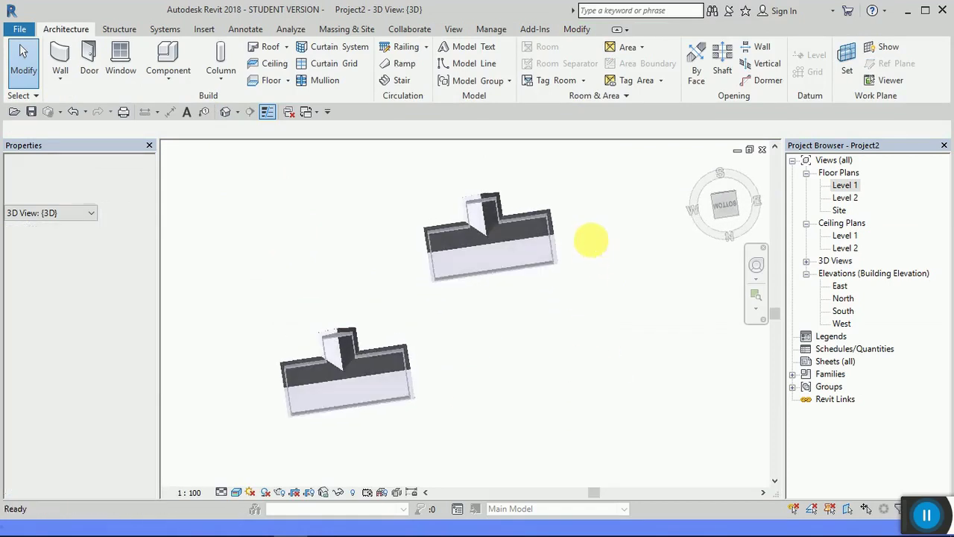
pyautogui.scroll(3, 538, 203)
pyautogui.scroll(2, 537, 204)
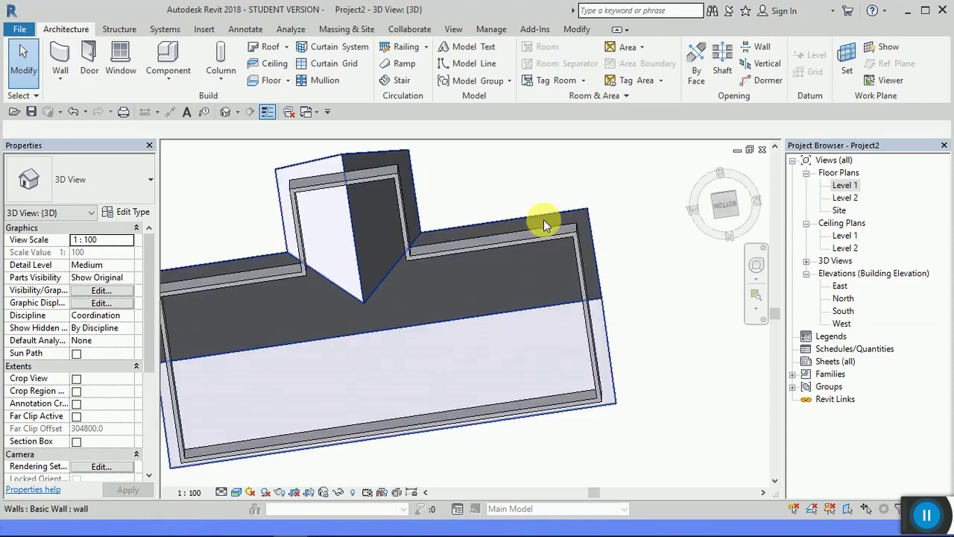
# Step: Turn to a straight front view of both houses and select the right house's walls
pyautogui.scroll(-3, 513, 231)
pyautogui.scroll(-3, 579, 260)
pyautogui.moveTo(591, 202)
pyautogui.keyDown('shift'); pyautogui.mouseDown(button='middle')
pyautogui.moveTo(579, 319)
pyautogui.moveTo(599, 419)
pyautogui.moveTo(595, 275)
pyautogui.mouseUp(button='middle'); pyautogui.keyUp('shift')
pyautogui.keyDown('shift'); pyautogui.moveTo(596, 230); pyautogui.dragTo(617, 353, button='middle'); pyautogui.keyUp('shift')
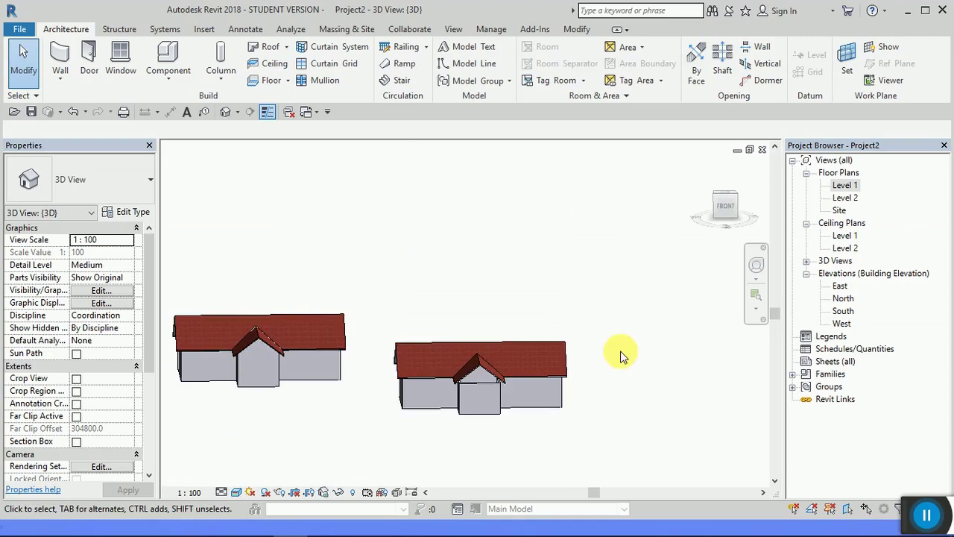
pyautogui.scroll(2, 530, 432)
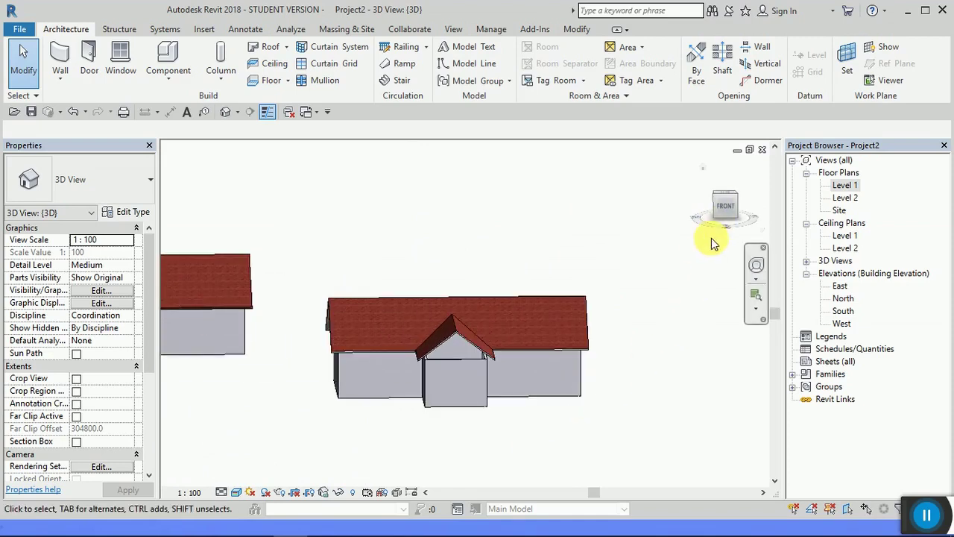
pyautogui.click(727, 216)
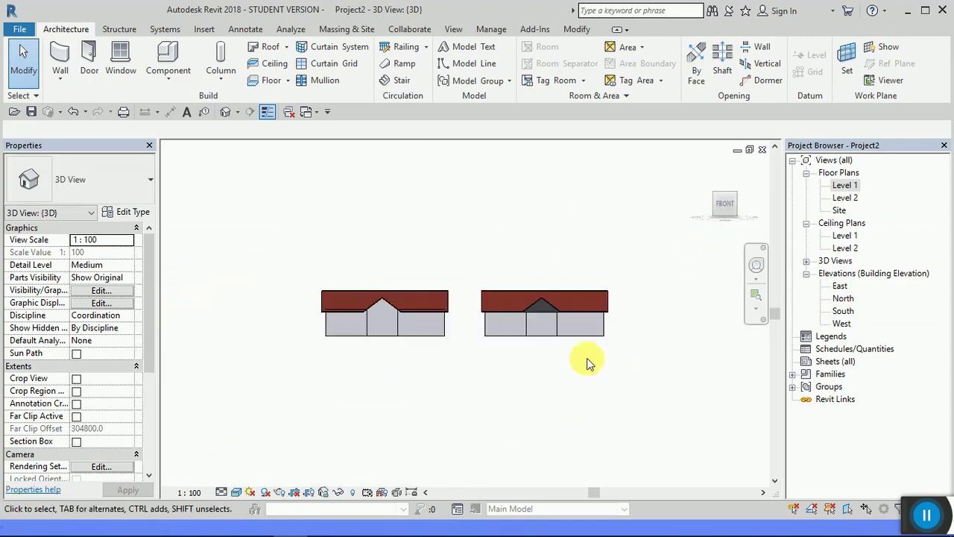
pyautogui.moveTo(647, 310); pyautogui.dragTo(416, 379)
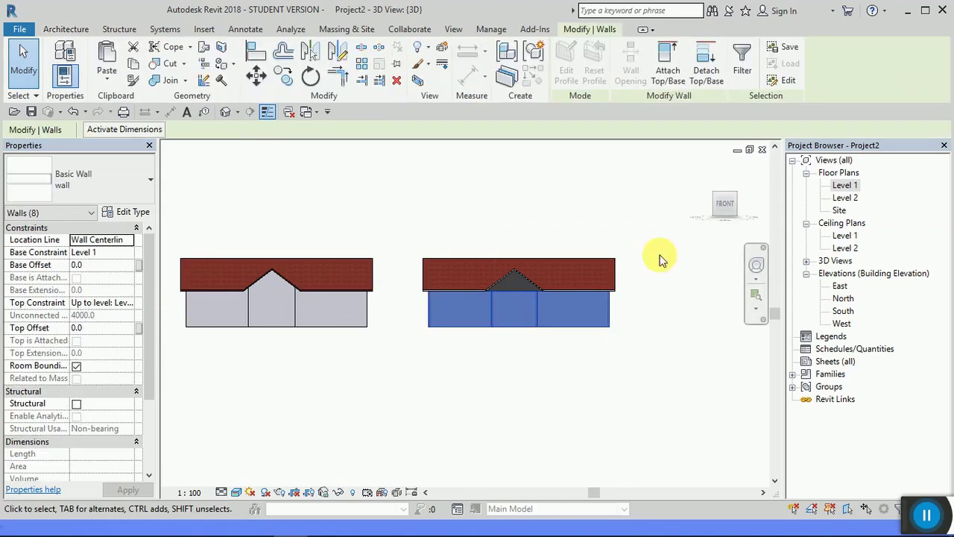
# Step: Attach the tops of the right house's walls to its roof
pyautogui.click(667, 64)
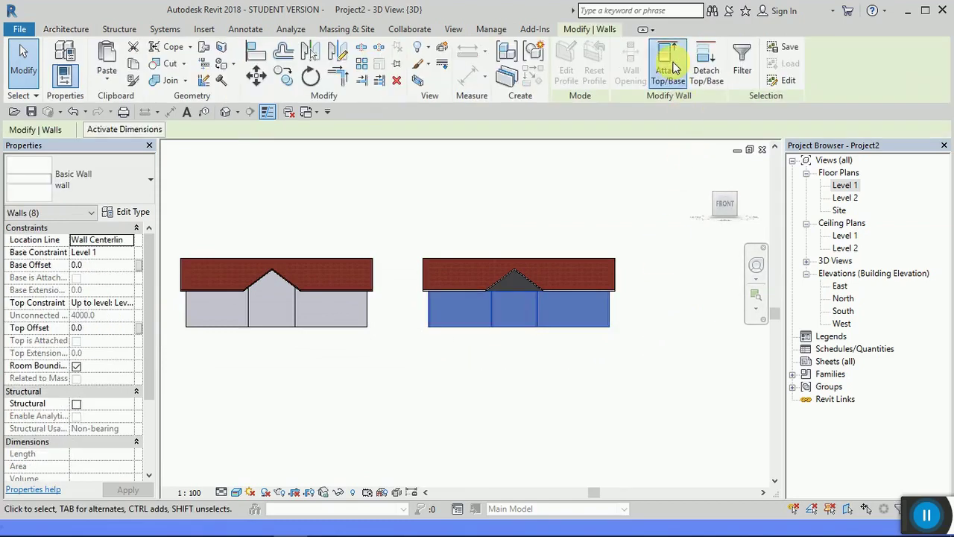
pyautogui.click(580, 275)
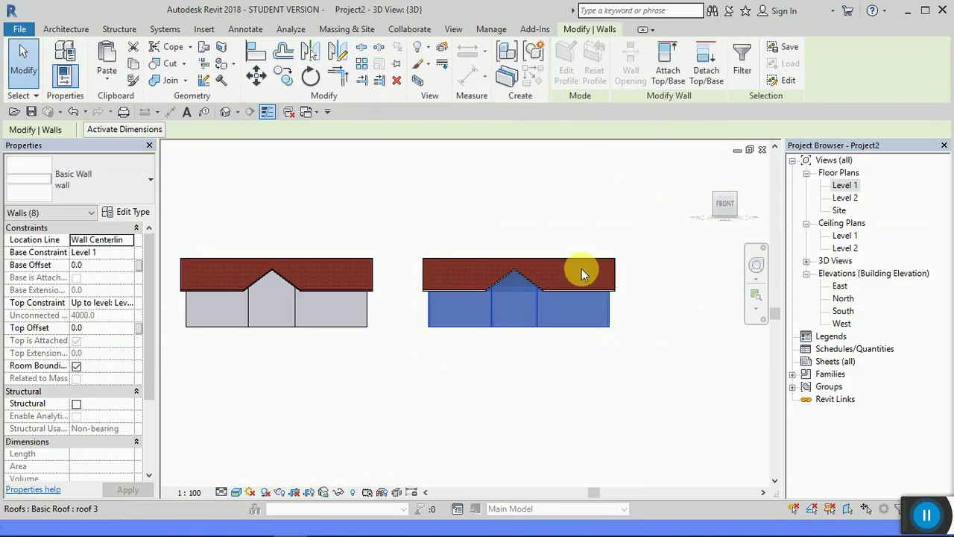
pyautogui.click(564, 399)
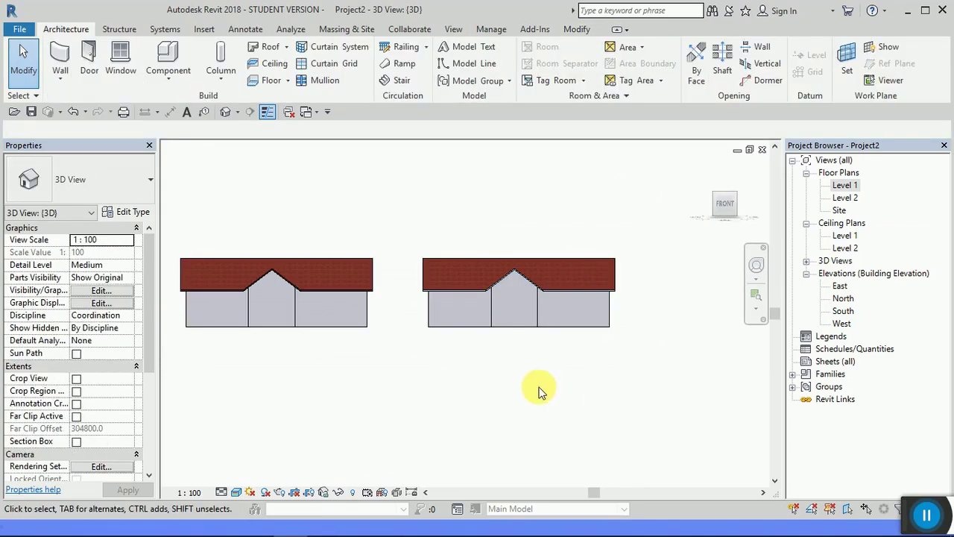
pyautogui.scroll(-1, 538, 388)
pyautogui.scroll(3, 586, 374)
pyautogui.moveTo(571, 396)
pyautogui.mouseDown(button='middle')
pyautogui.moveTo(578, 420)
pyautogui.moveTo(549, 252)
pyautogui.moveTo(547, 358)
pyautogui.moveTo(700, 206)
pyautogui.mouseUp(button='middle')
# Step: Check both houses from front and isometric ViewCube views
pyautogui.scroll(3, 478, 274)
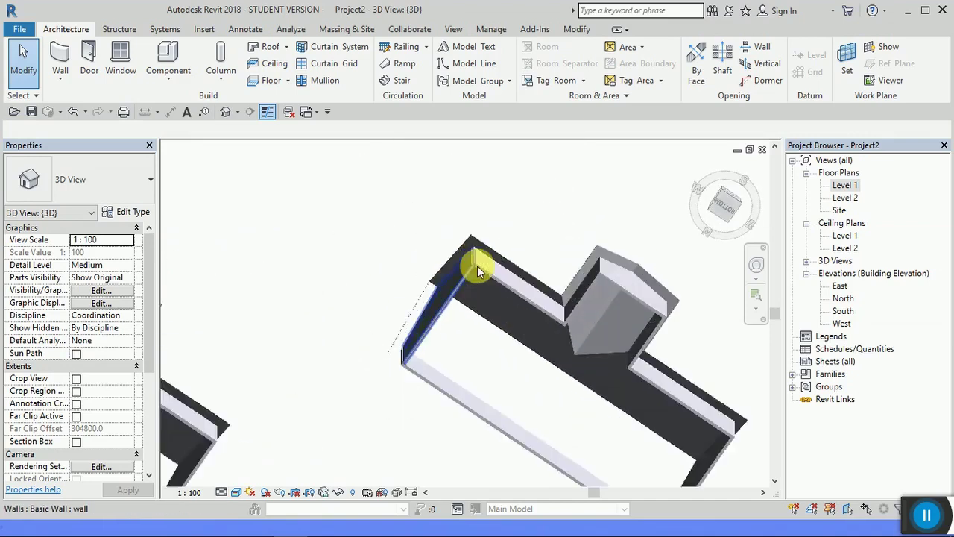
pyautogui.scroll(2, 492, 252)
pyautogui.scroll(-2, 454, 238)
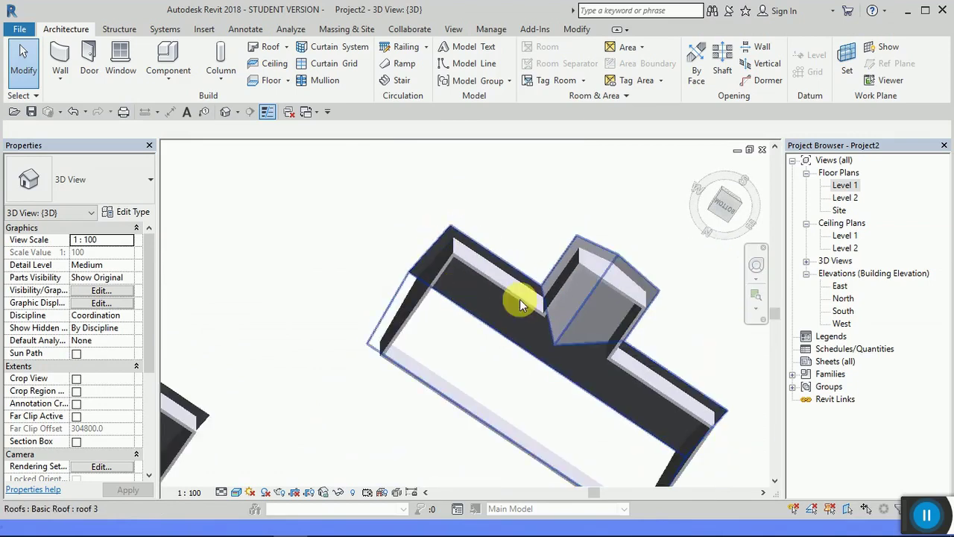
pyautogui.scroll(3, 668, 263)
pyautogui.scroll(-1, 634, 261)
pyautogui.scroll(-2, 573, 255)
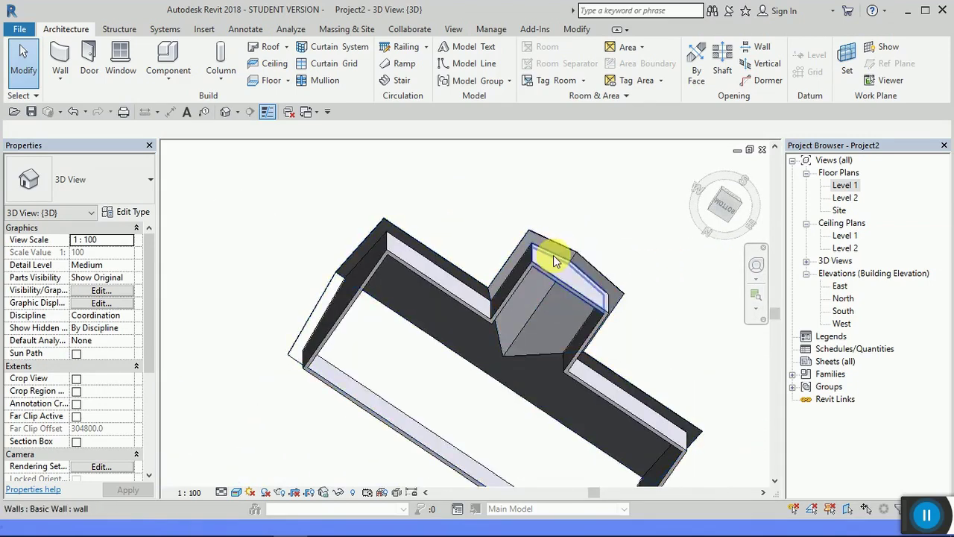
pyautogui.scroll(1, 559, 261)
pyautogui.scroll(2, 566, 268)
pyautogui.scroll(1, 523, 238)
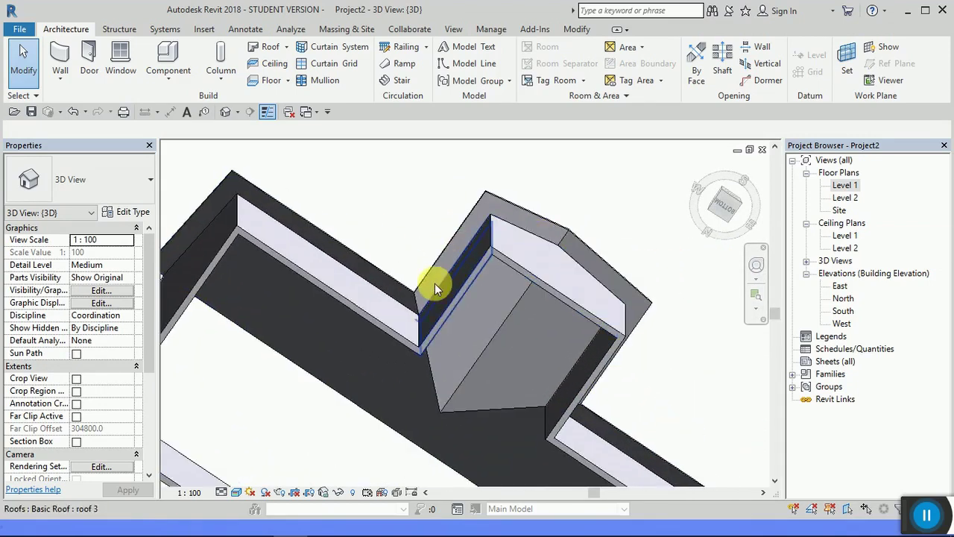
pyautogui.scroll(-2, 365, 276)
pyautogui.scroll(-1, 313, 254)
pyautogui.scroll(-2, 313, 255)
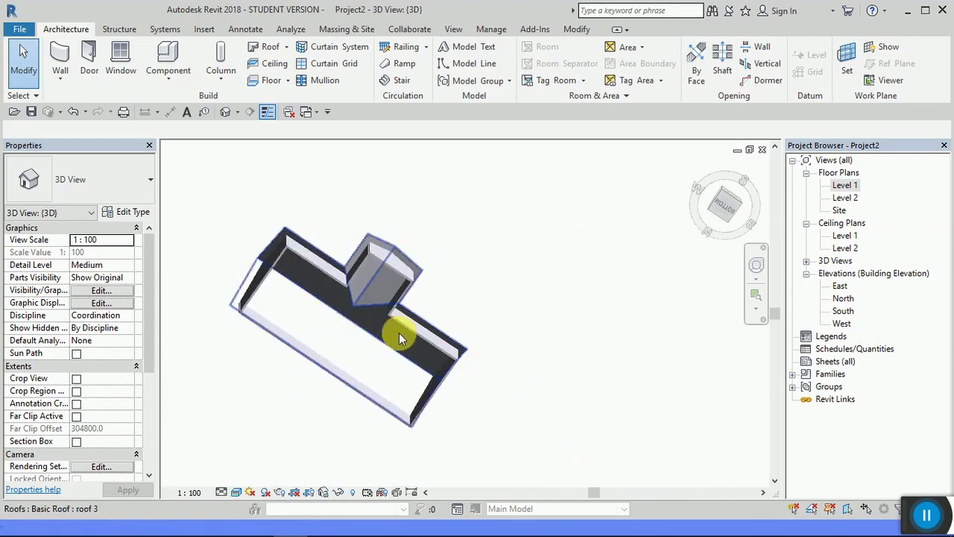
pyautogui.moveTo(557, 239)
pyautogui.keyDown('shift'); pyautogui.mouseDown(button='middle')
pyautogui.moveTo(536, 291)
pyautogui.moveTo(503, 317)
pyautogui.mouseUp(button='middle'); pyautogui.keyUp('shift')
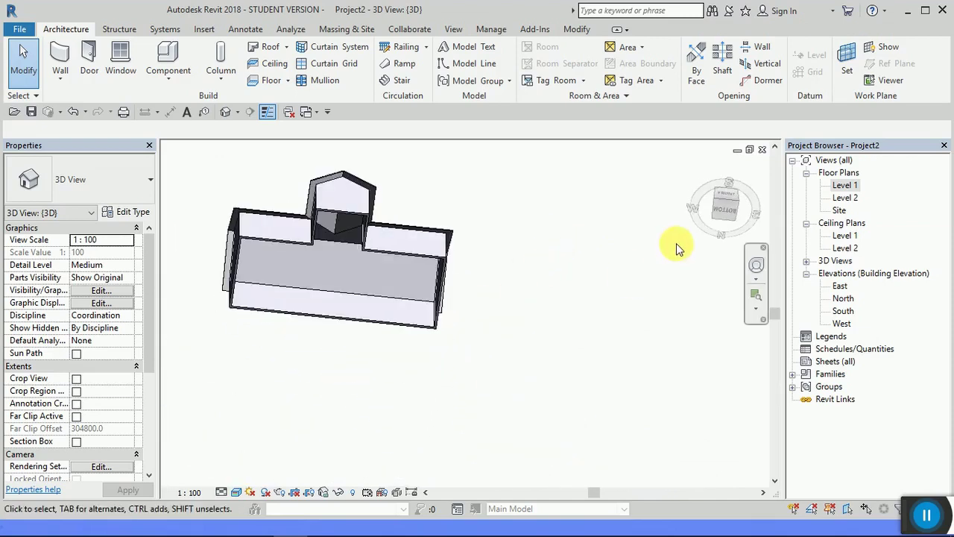
pyautogui.click(728, 194)
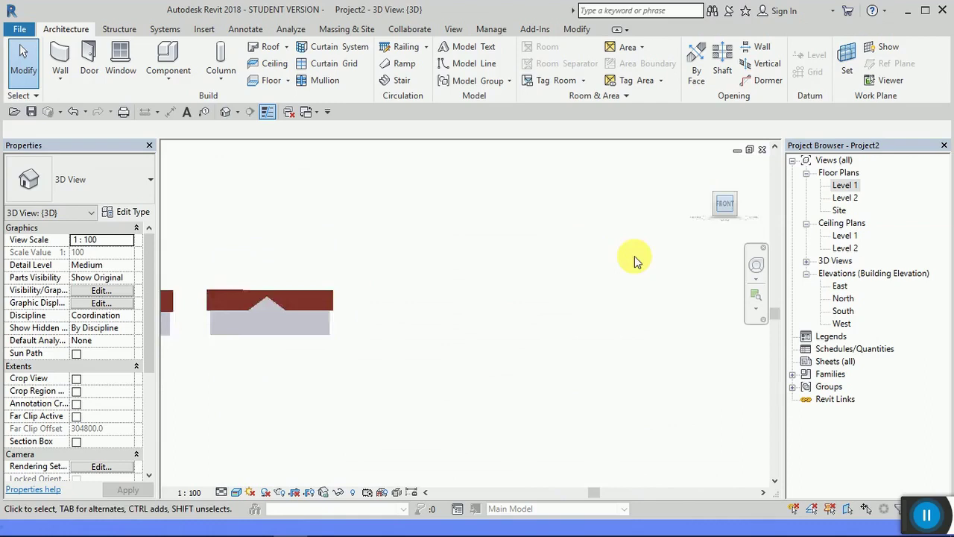
pyautogui.scroll(2, 623, 270)
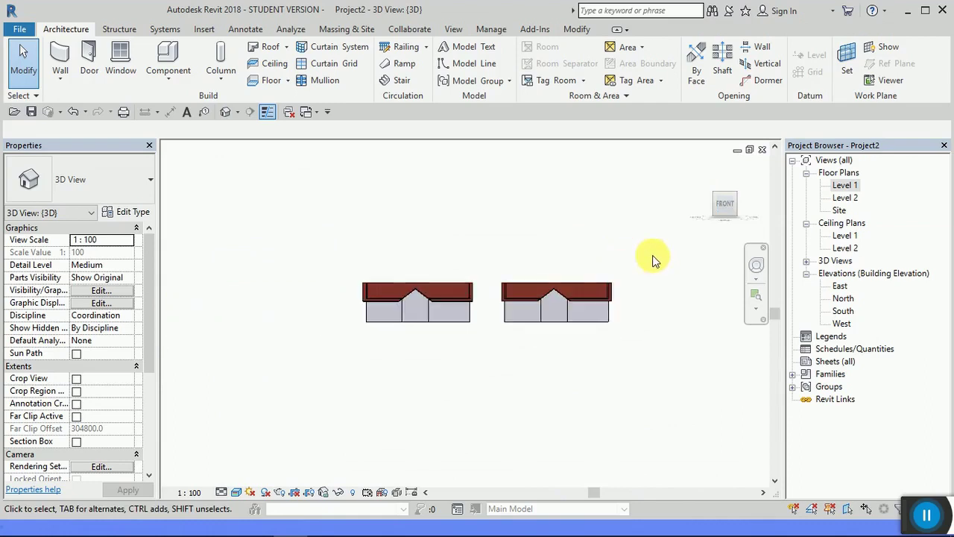
pyautogui.click(717, 197)
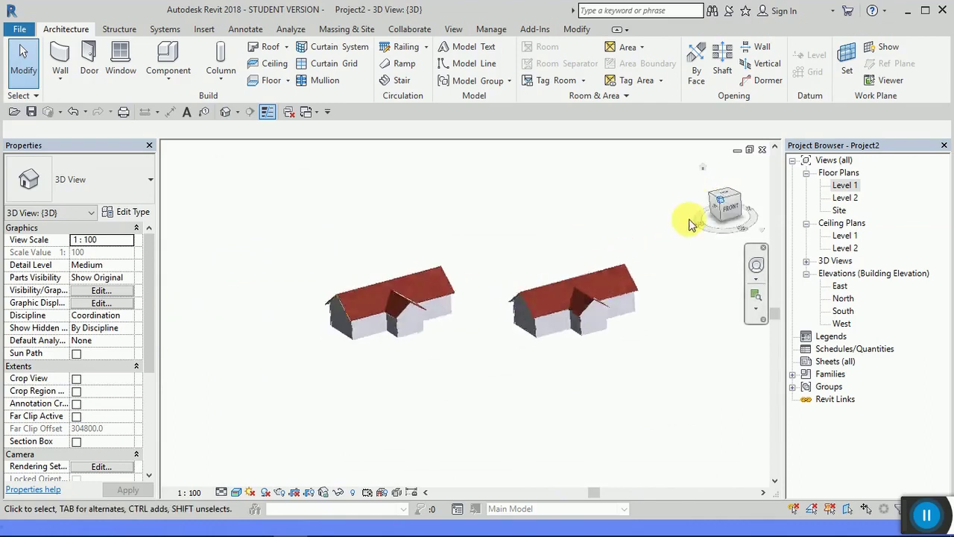
pyautogui.scroll(2, 613, 270)
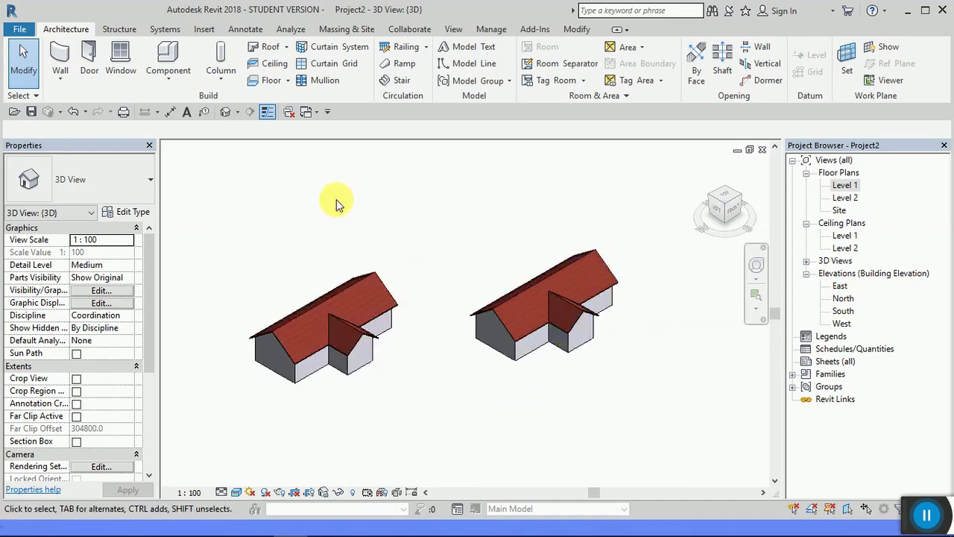
pyautogui.click(288, 51)
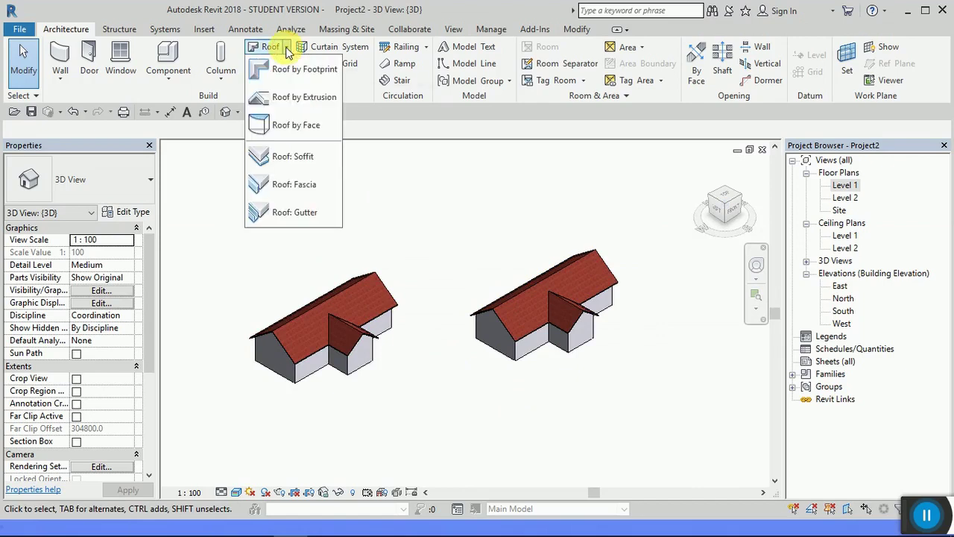
# Step: Start Roof: Fascia and give its type the Fascia-Flat : 1x8 profile and roof 1 material
pyautogui.click(293, 188)
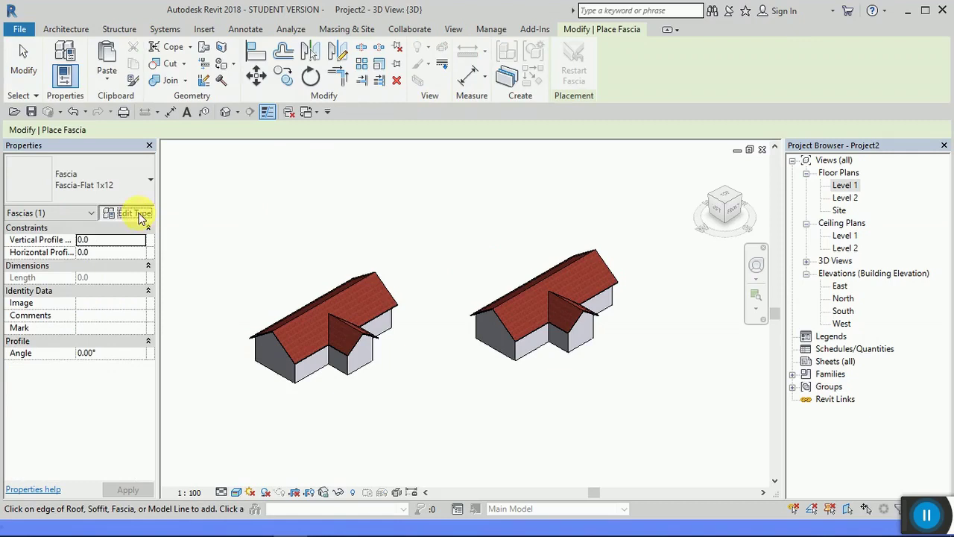
pyautogui.click(140, 215)
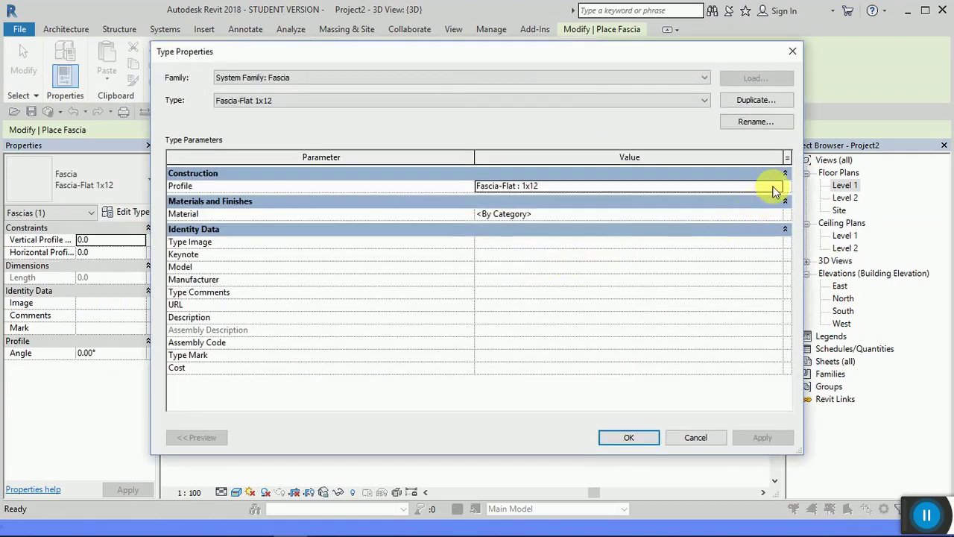
pyautogui.click(775, 190)
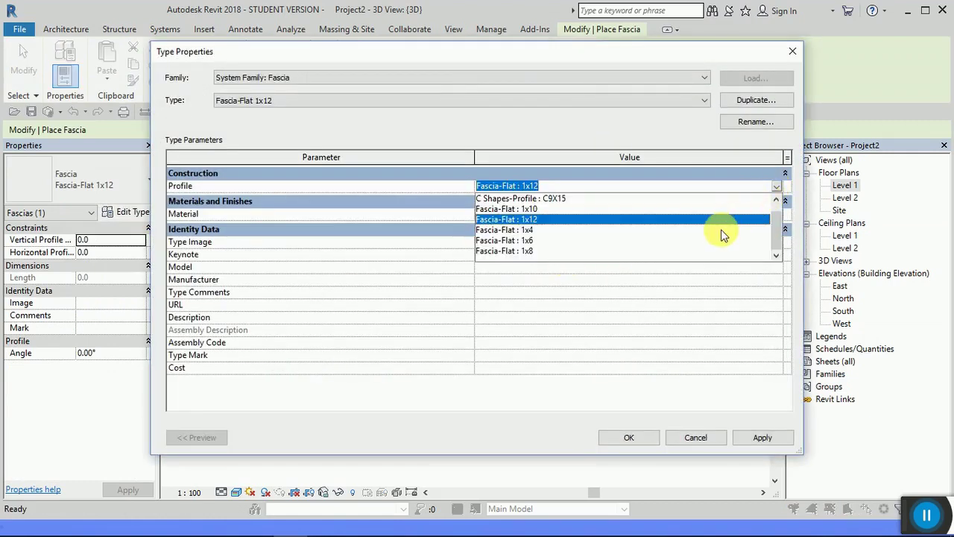
pyautogui.click(528, 251)
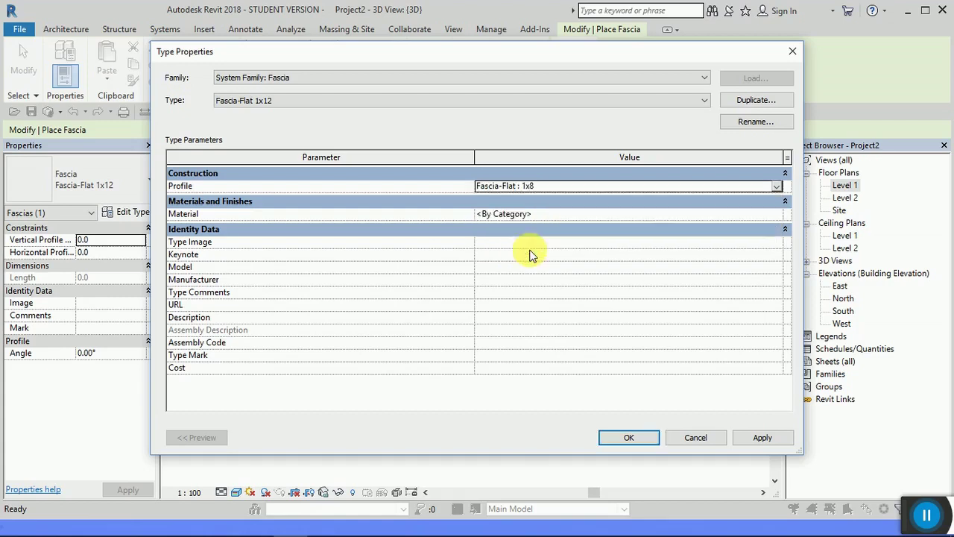
pyautogui.click(721, 215)
pyautogui.write('roof 1')
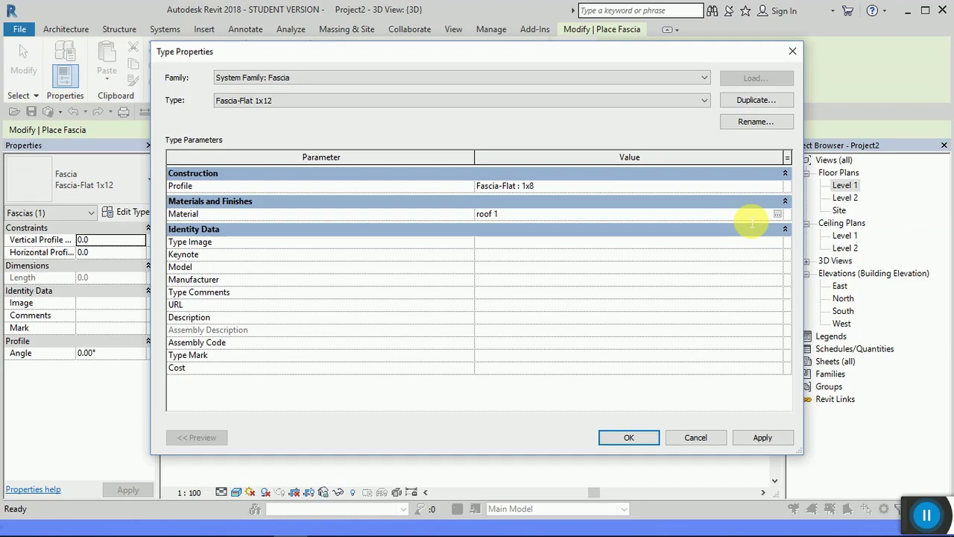
pyautogui.click(738, 436)
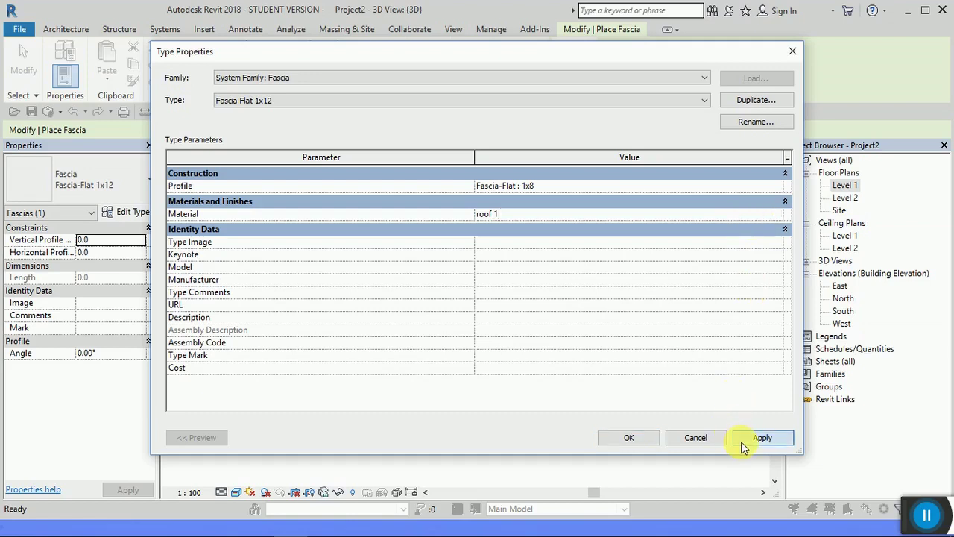
pyautogui.click(629, 439)
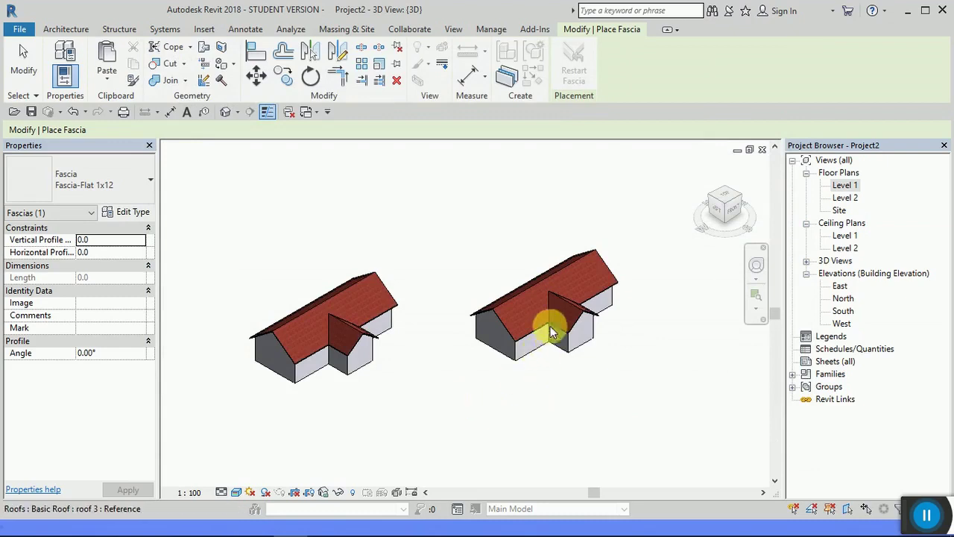
# Step: Zoom in and place fascia along the right house's roof edge
pyautogui.scroll(3, 552, 332)
pyautogui.scroll(2, 517, 335)
pyautogui.scroll(2, 517, 379)
pyautogui.scroll(1, 517, 379)
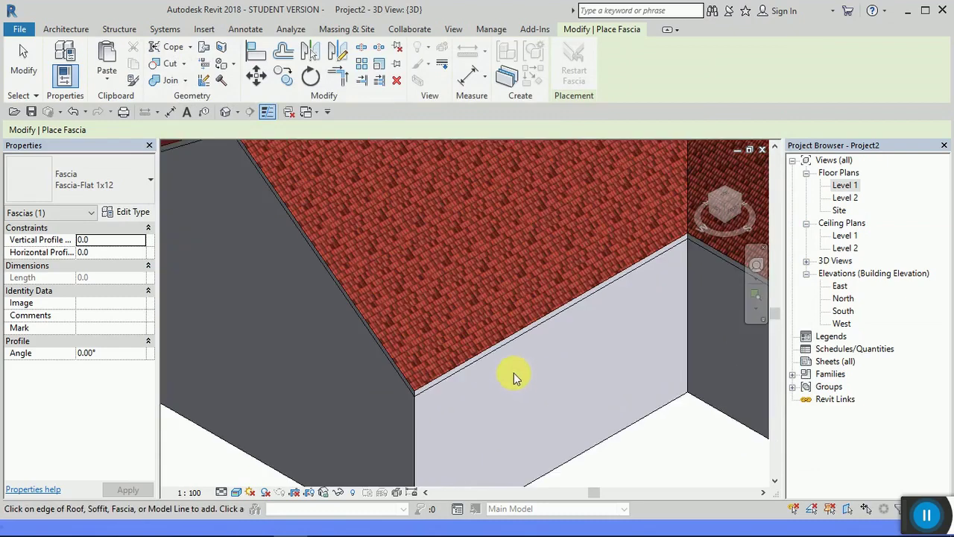
pyautogui.scroll(2, 514, 373)
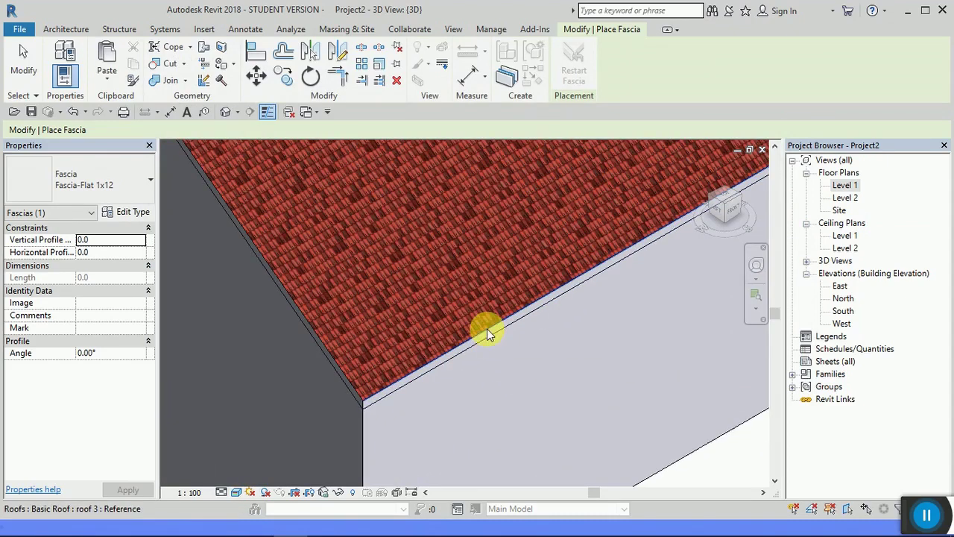
pyautogui.click(488, 333)
pyautogui.scroll(-2, 488, 333)
pyautogui.scroll(-2, 343, 375)
# Step: Orbit around the house to check the new fascia and end fascia placement
pyautogui.moveTo(684, 332)
pyautogui.keyDown('shift'); pyautogui.mouseDown(button='middle')
pyautogui.moveTo(549, 368)
pyautogui.moveTo(688, 305)
pyautogui.mouseUp(button='middle'); pyautogui.keyUp('shift')
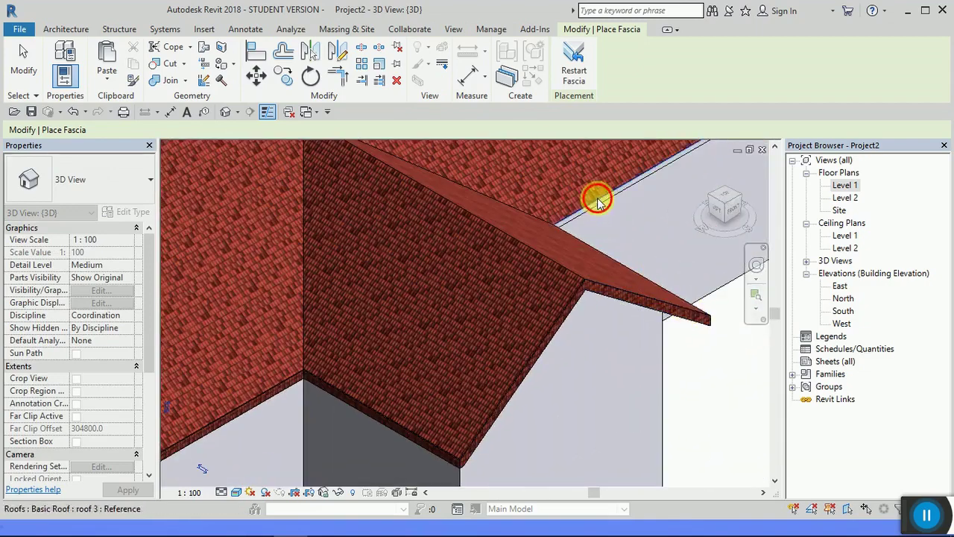
pyautogui.scroll(-5, 634, 276)
pyautogui.scroll(3, 260, 251)
pyautogui.scroll(-3, 247, 320)
pyautogui.moveTo(635, 312)
pyautogui.keyDown('shift'); pyautogui.mouseDown(button='middle')
pyautogui.moveTo(592, 383)
pyautogui.moveTo(422, 394)
pyautogui.mouseUp(button='middle'); pyautogui.keyUp('shift')
pyautogui.scroll(4, 337, 323)
pyautogui.scroll(-1, 330, 296)
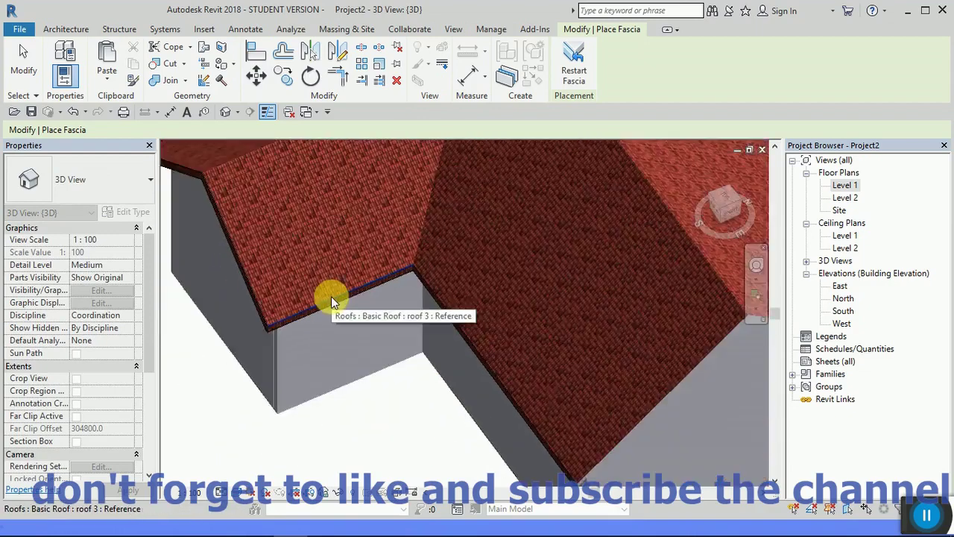
pyautogui.scroll(2, 330, 295)
pyautogui.keyDown('shift'); pyautogui.moveTo(517, 365); pyautogui.dragTo(509, 228, button='middle'); pyautogui.keyUp('shift')
pyautogui.scroll(-5, 509, 228)
pyautogui.moveTo(614, 287)
pyautogui.keyDown('shift'); pyautogui.mouseDown(button='middle')
pyautogui.moveTo(580, 345)
pyautogui.moveTo(346, 341)
pyautogui.mouseUp(button='middle'); pyautogui.keyUp('shift')
pyautogui.scroll(4, 346, 341)
pyautogui.scroll(-5, 356, 304)
pyautogui.press('Escape')
pyautogui.keyDown('shift'); pyautogui.moveTo(302, 400); pyautogui.dragTo(589, 335, button='middle'); pyautogui.keyUp('shift')
pyautogui.scroll(3, 447, 298)
pyautogui.scroll(3, 482, 339)
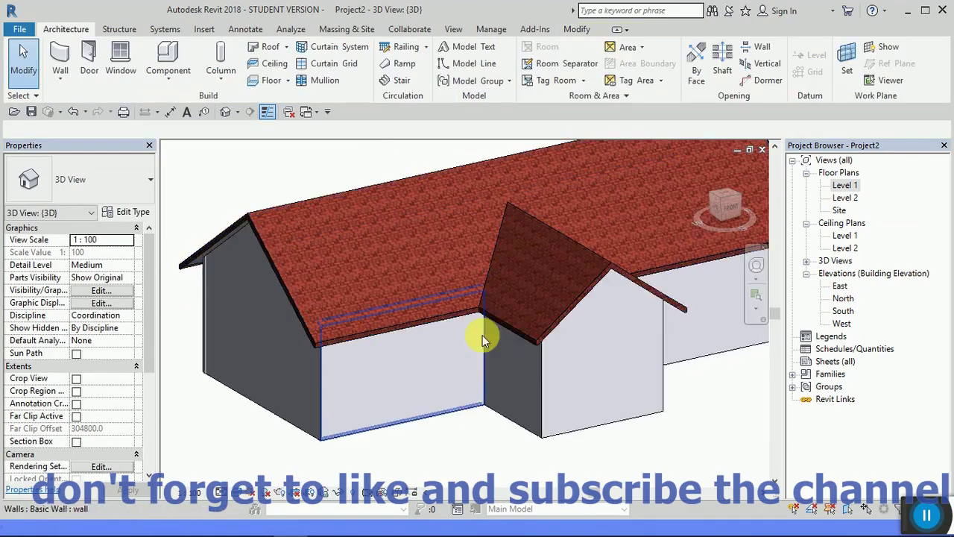